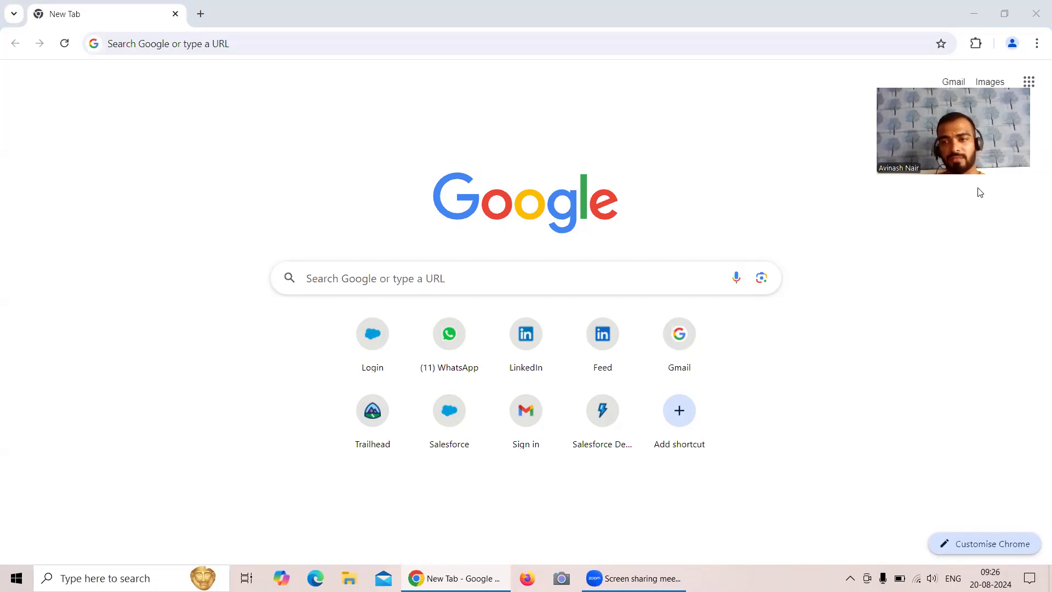
Log in to Salesforce using the saved username and the account password
left_click_drag(934, 303, 890, 477)
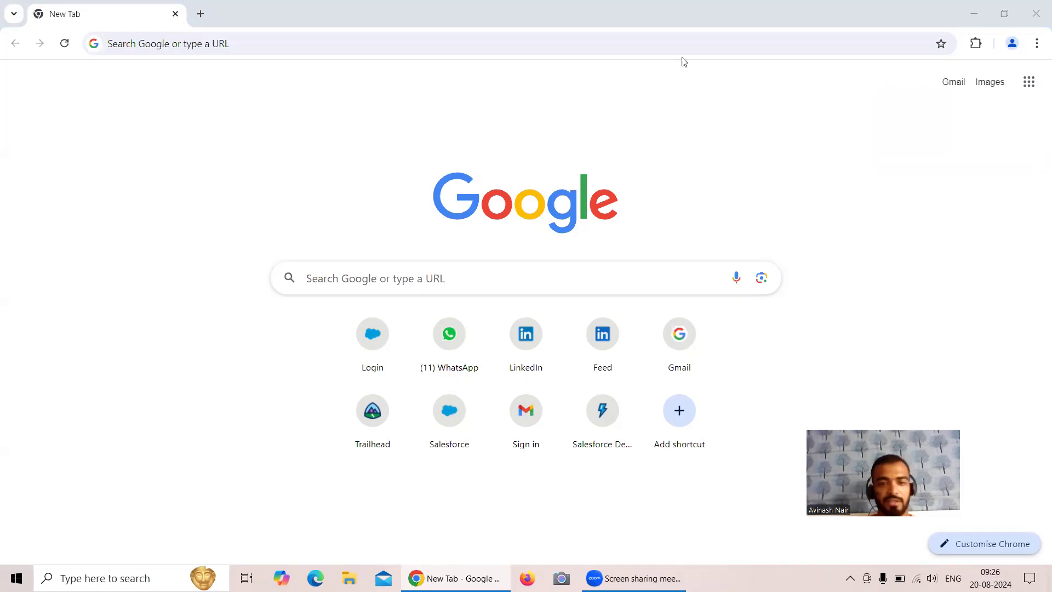
left_click(372, 346)
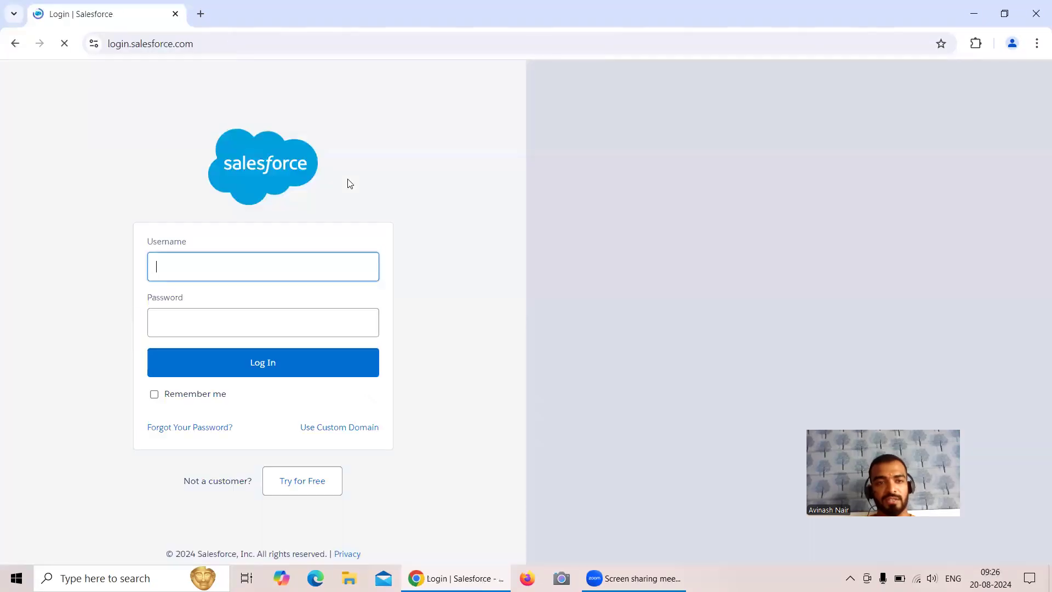
left_click(277, 270)
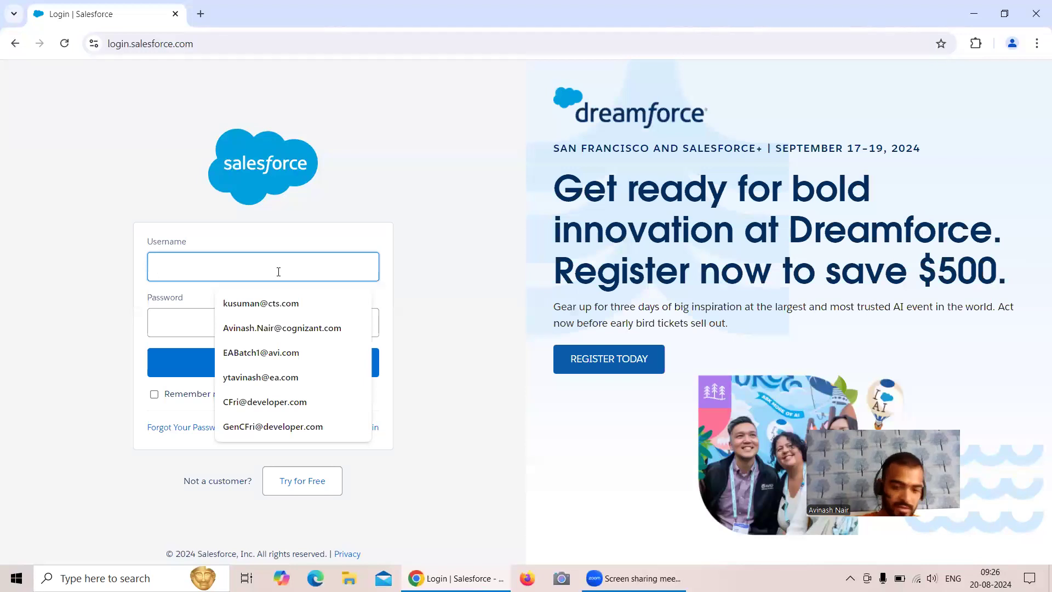
left_click(291, 310)
left_click(216, 323)
type("•••••••••")
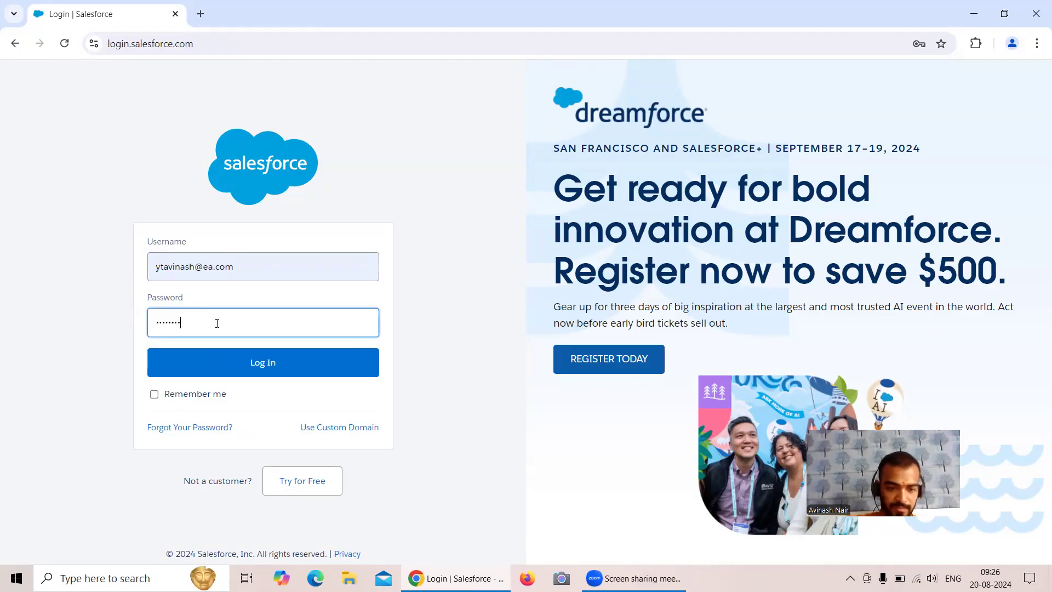
left_click(234, 359)
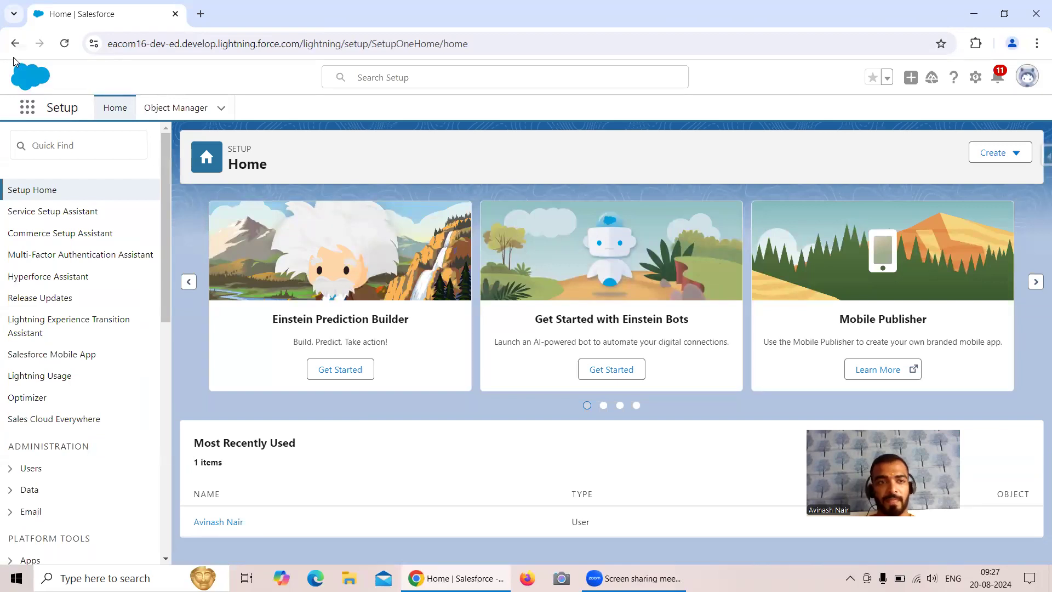
Go from App Launcher through Analytics Studio and Data Manager to the Dataflows list
left_click(27, 109)
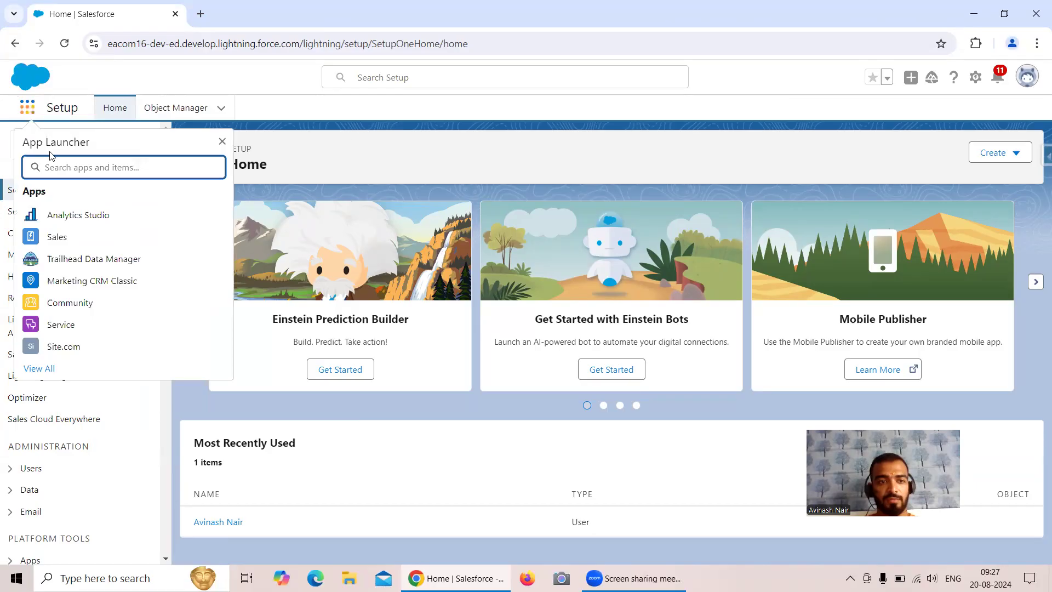
left_click(79, 215)
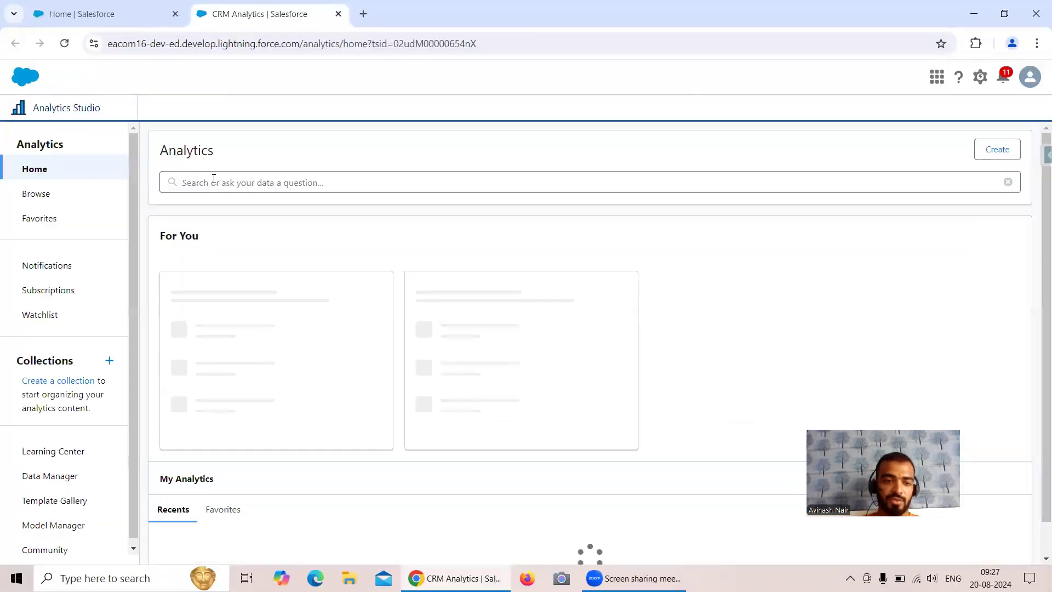
left_click(59, 481)
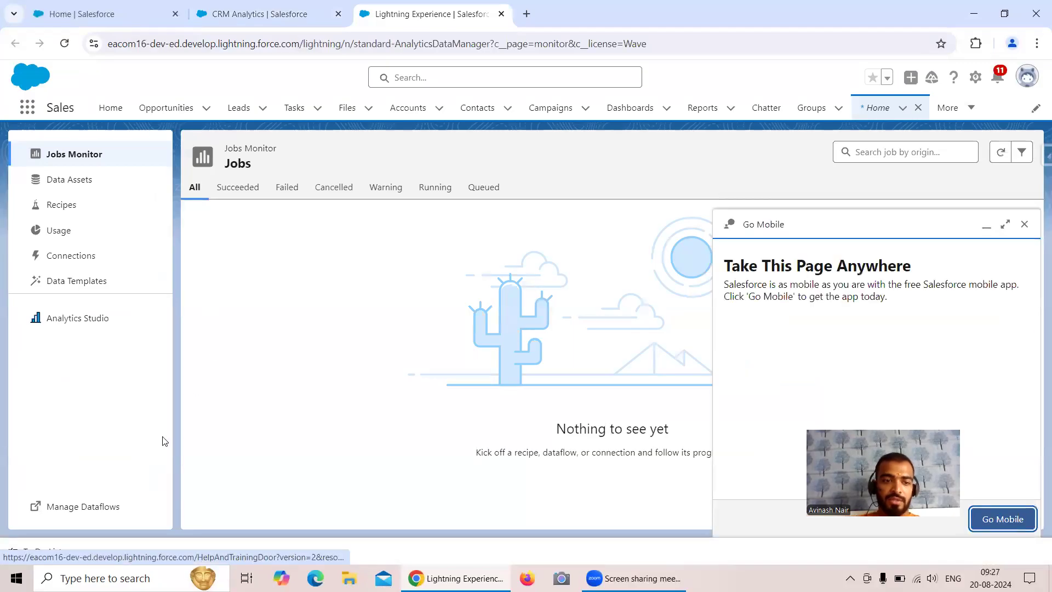
left_click(69, 508)
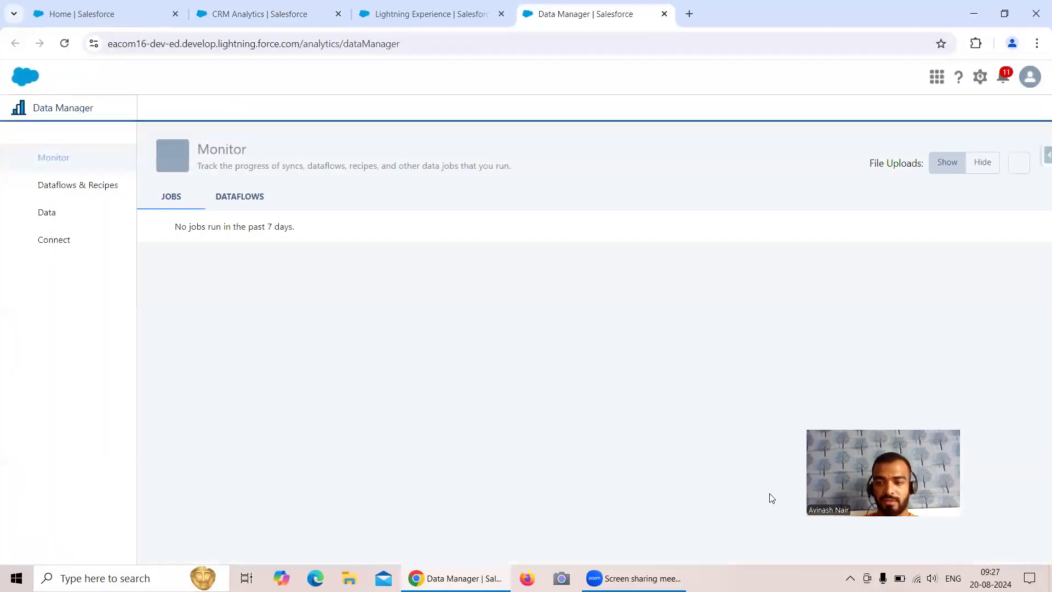
left_click(73, 179)
left_click(258, 197)
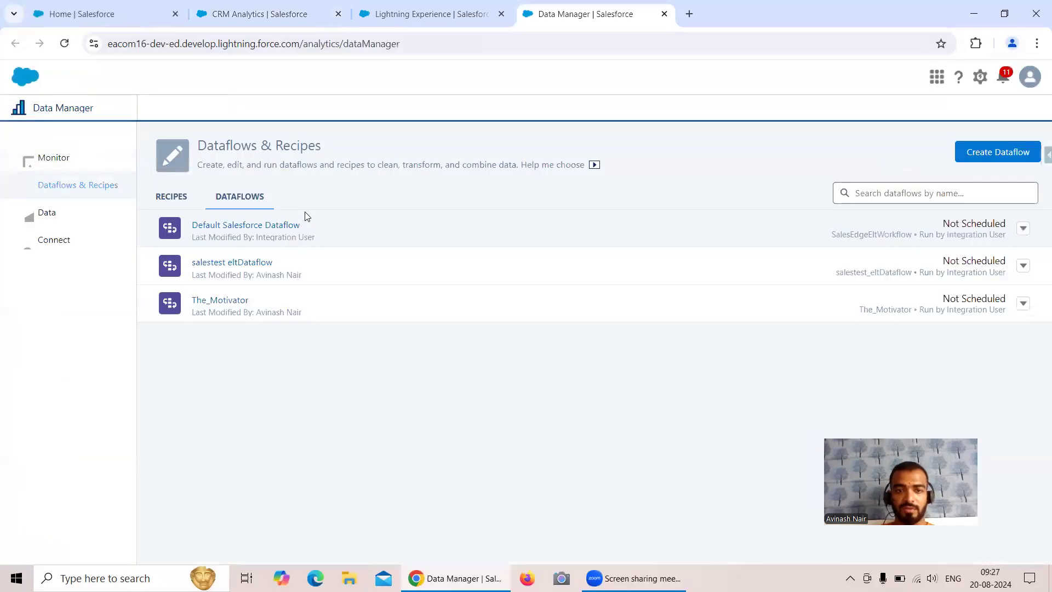
Create a new empty dataflow named 'Free Session 1'
left_click(998, 152)
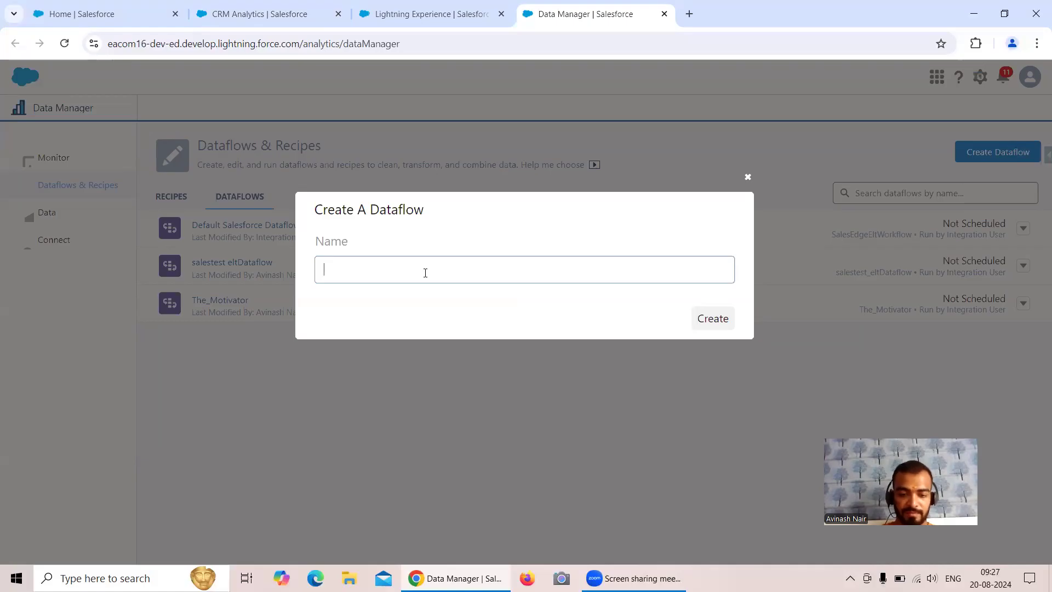
type("F")
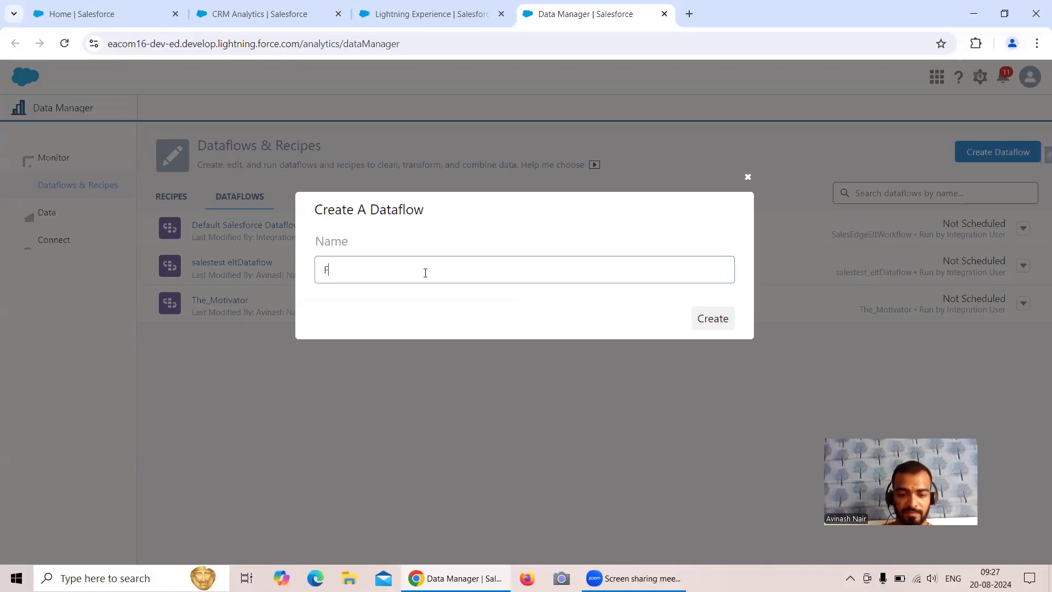
type("ree Session 1")
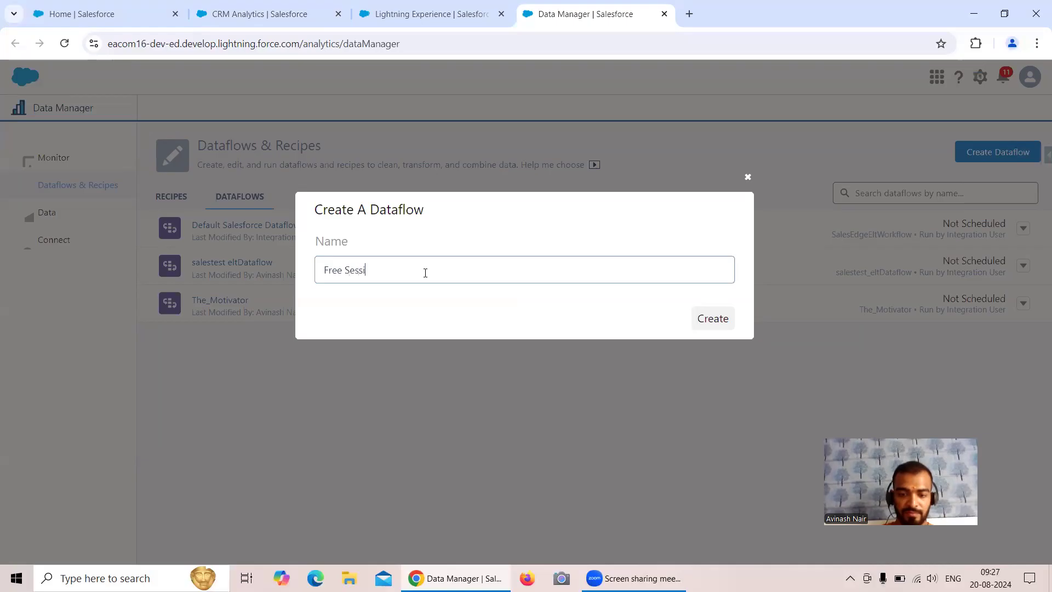
left_click(727, 322)
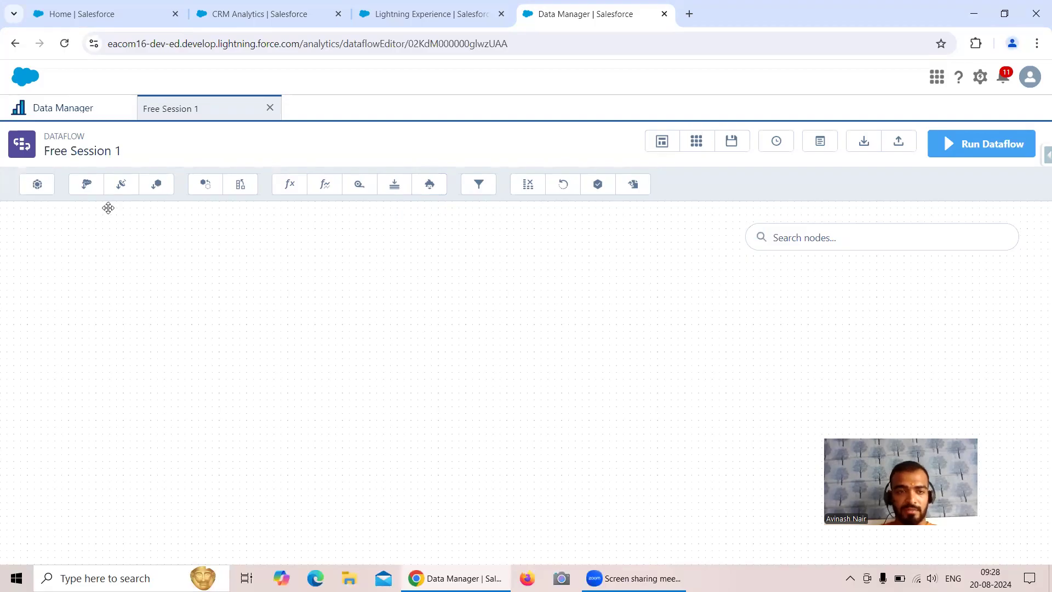
Add an sfdcDigest node named Account with Account as its source object
left_click(88, 185)
right_click(412, 212)
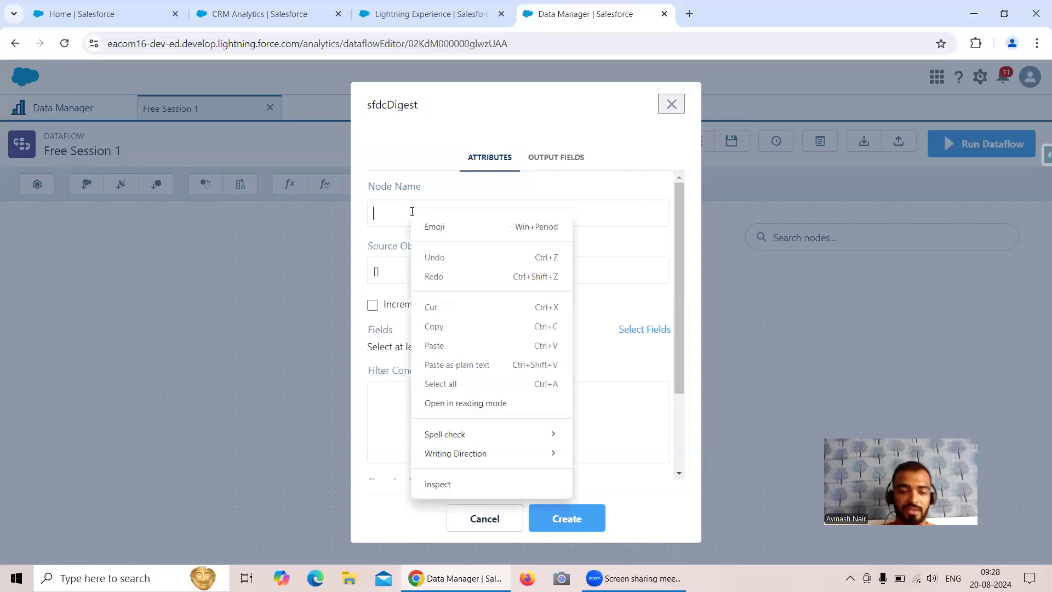
type("oun")
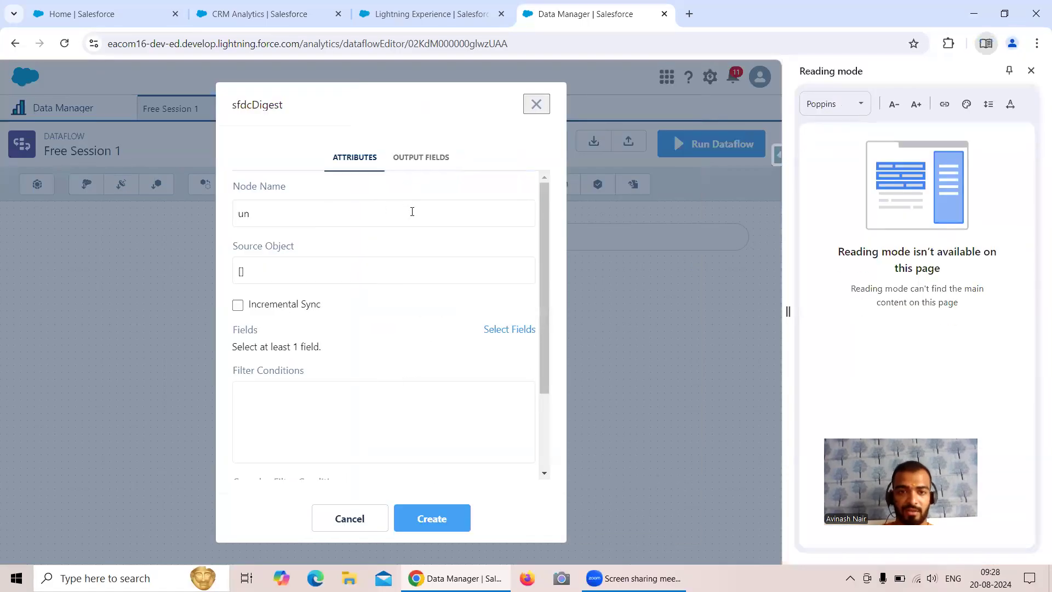
left_click(1031, 70)
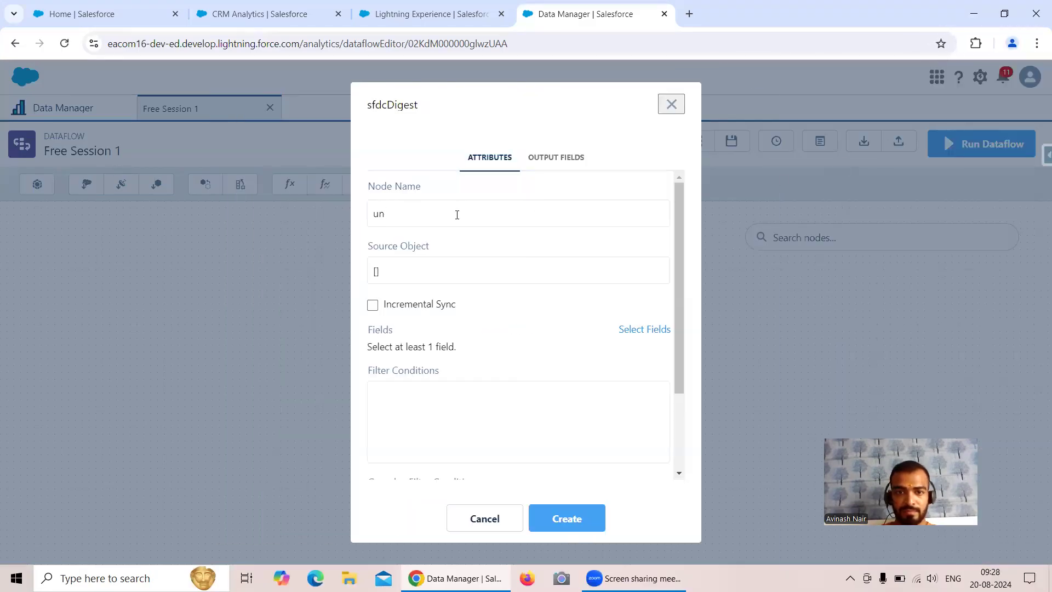
key("BackSpace")
key("BackSpace")
type("Acco")
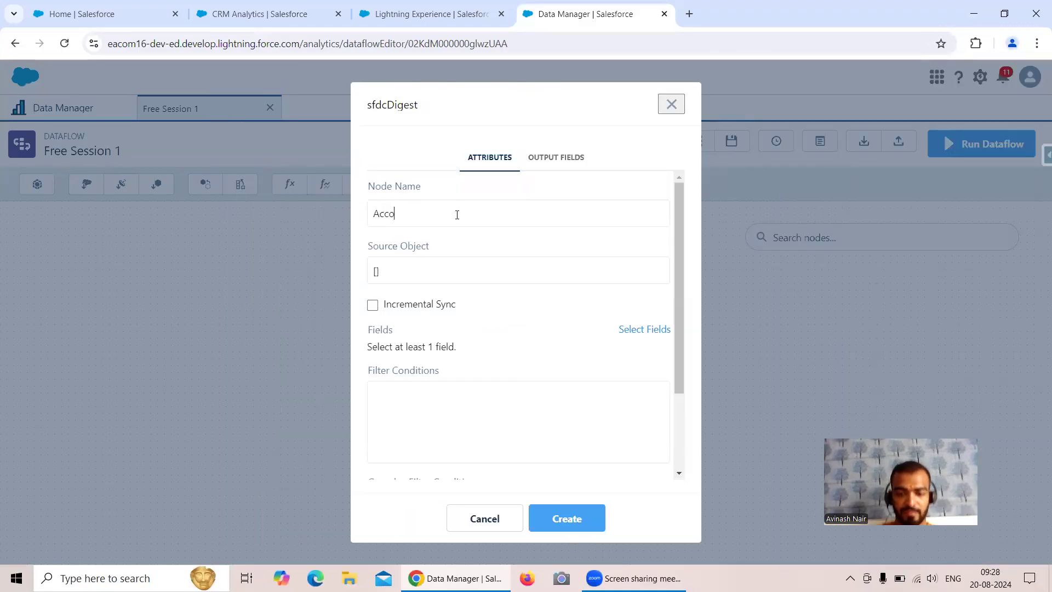
type("unt")
left_click(470, 272)
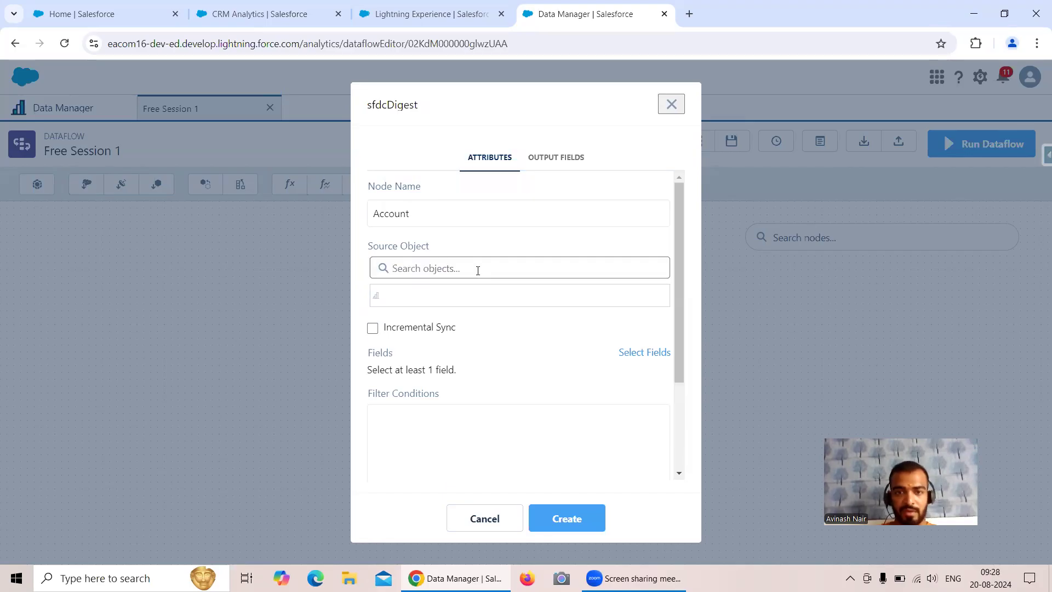
left_click(463, 270)
type("A")
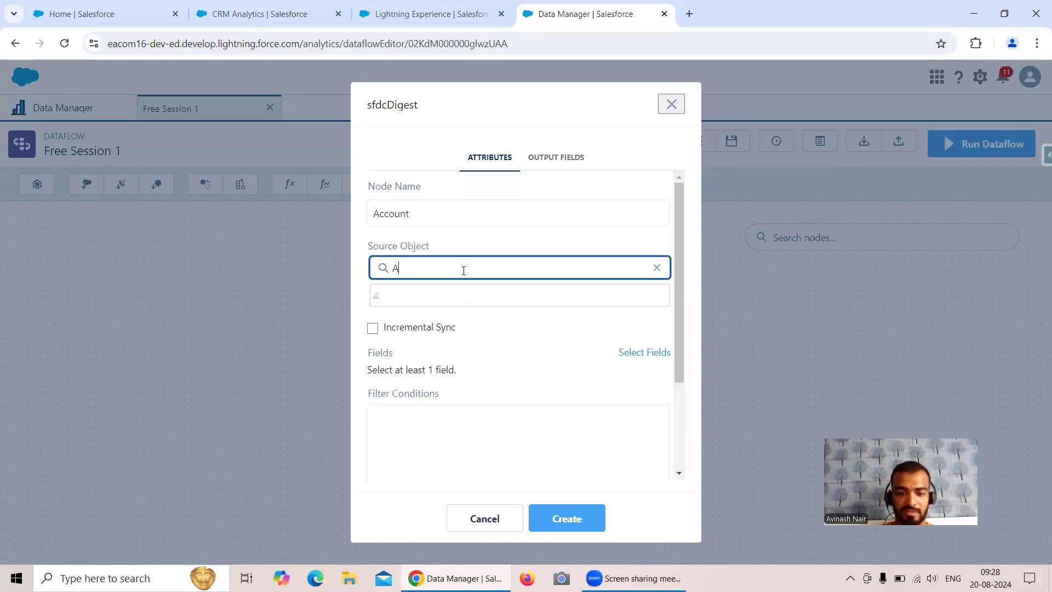
type("ccount")
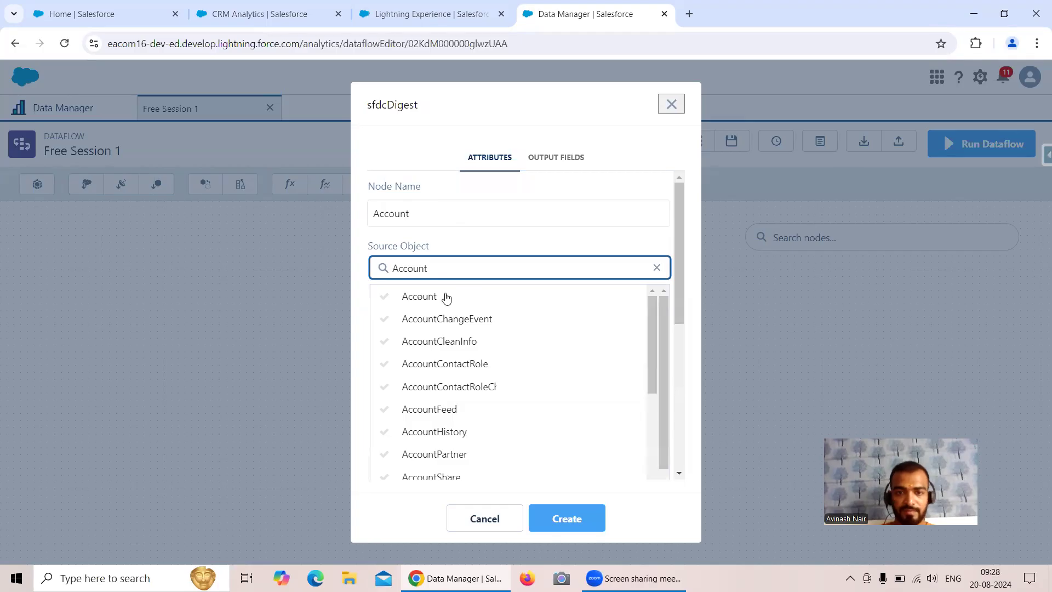
left_click(445, 299)
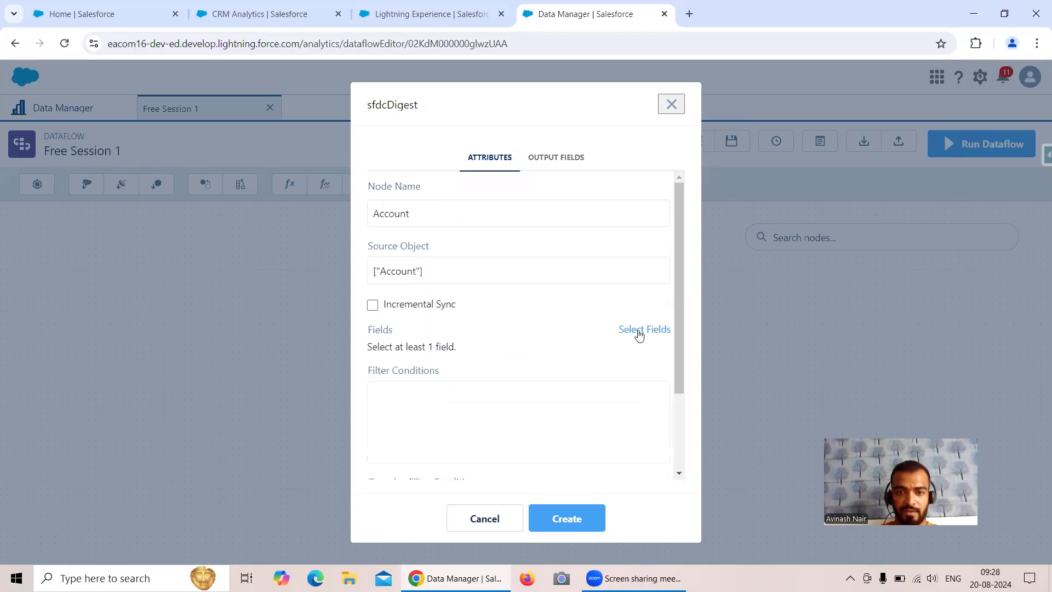
Select the Id, Name and Industry fields and create the Account extract node
left_click(635, 330)
left_click(490, 355)
type("Id")
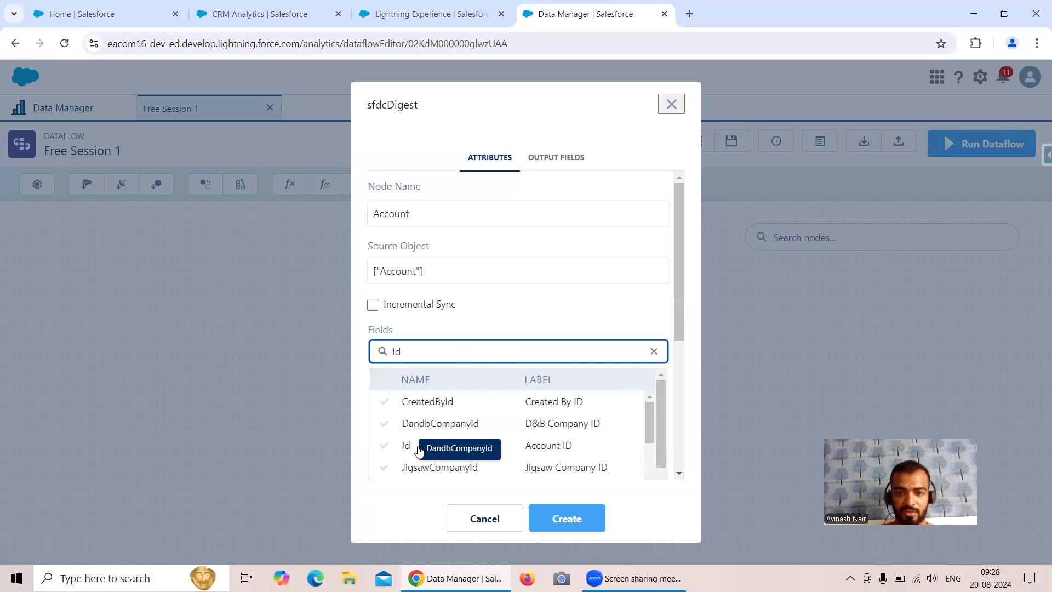
left_click(422, 441)
left_click(633, 330)
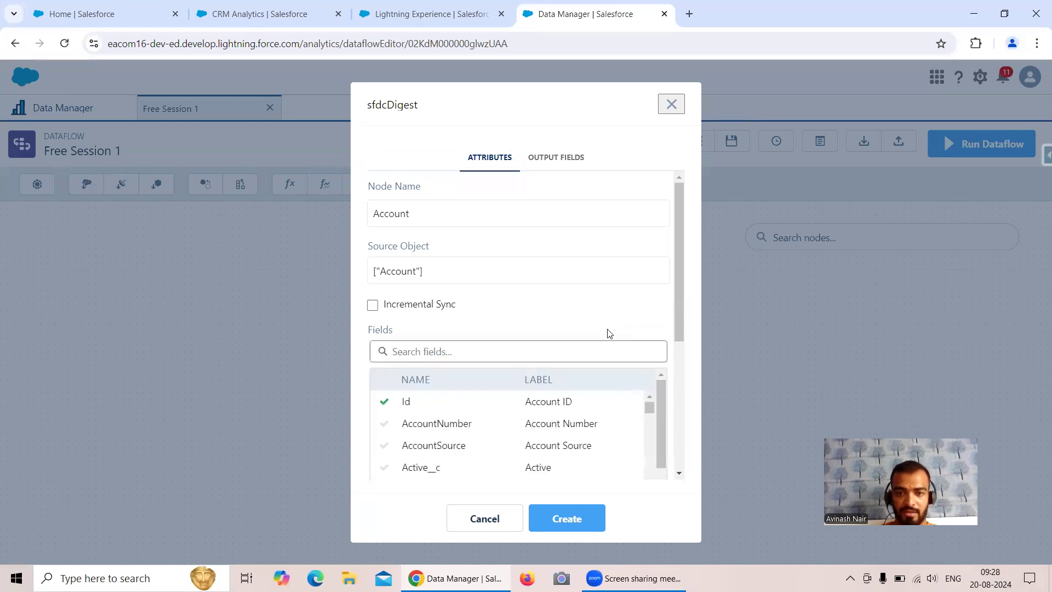
left_click(506, 345)
type("Nam")
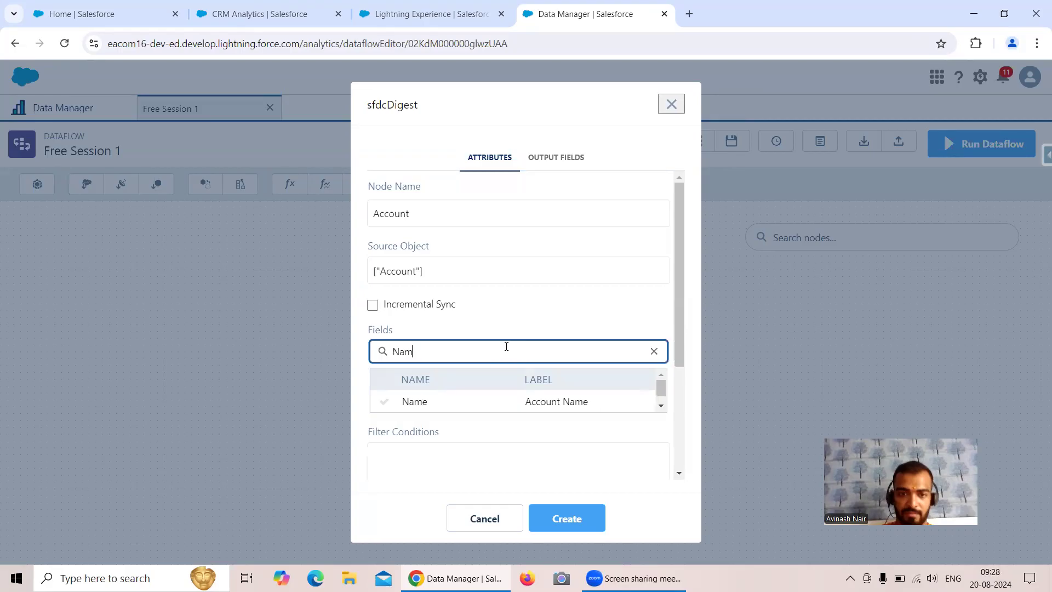
left_click(490, 408)
left_click(634, 330)
left_click(507, 351)
type("Indus")
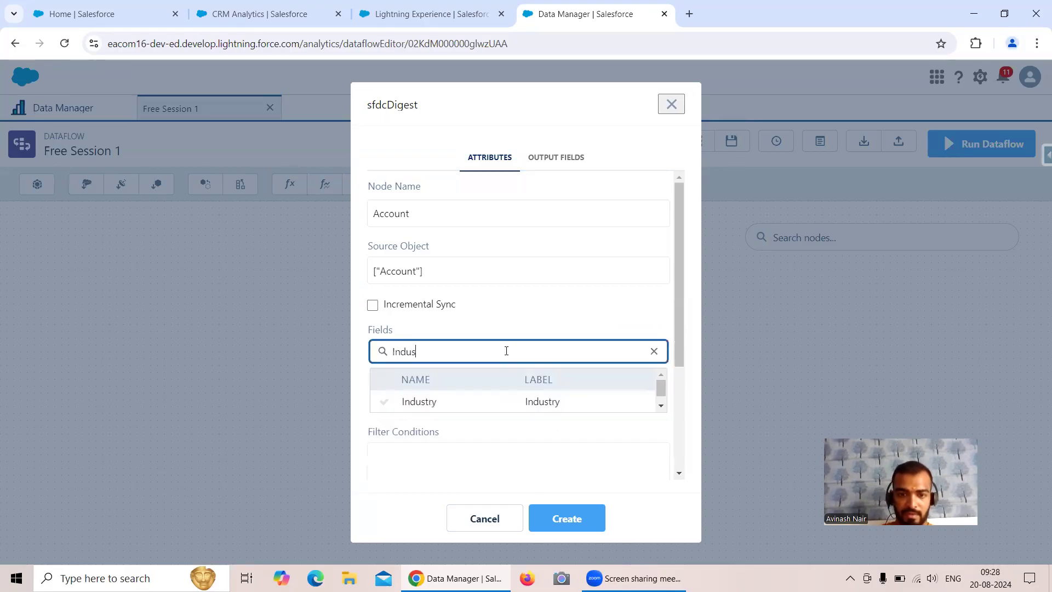
left_click(517, 406)
left_click(573, 520)
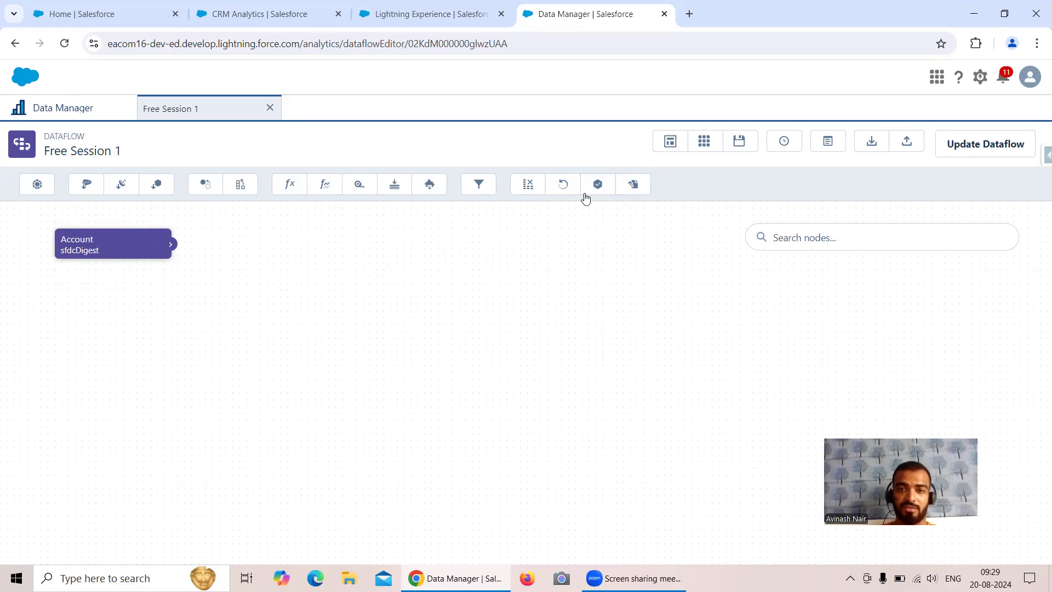
Add an sfdcRegister node named 'Account Dataset' with Account as its source node
left_click(603, 190)
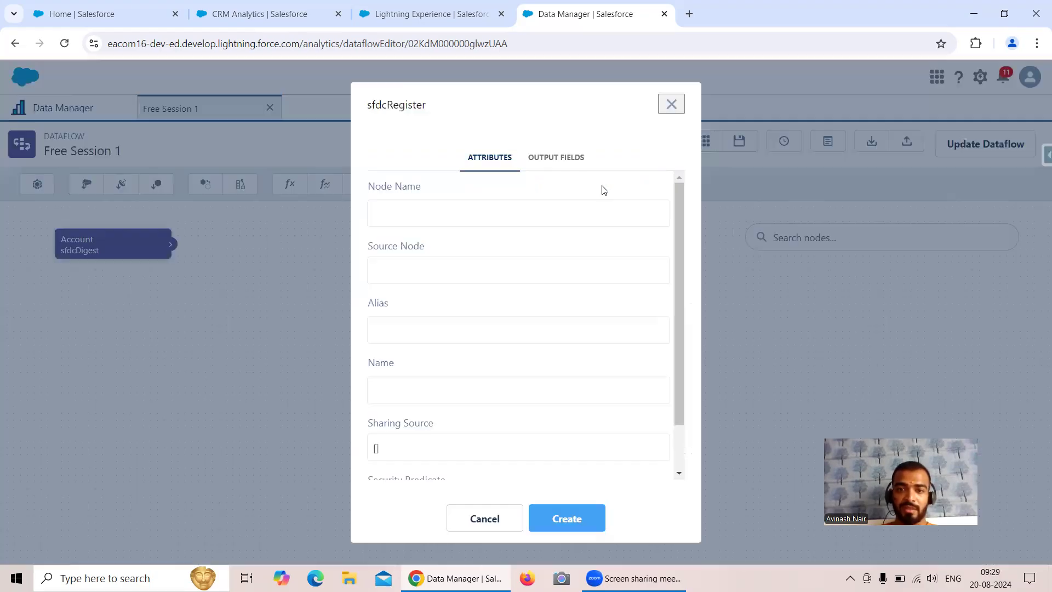
left_click(396, 211)
type("Account")
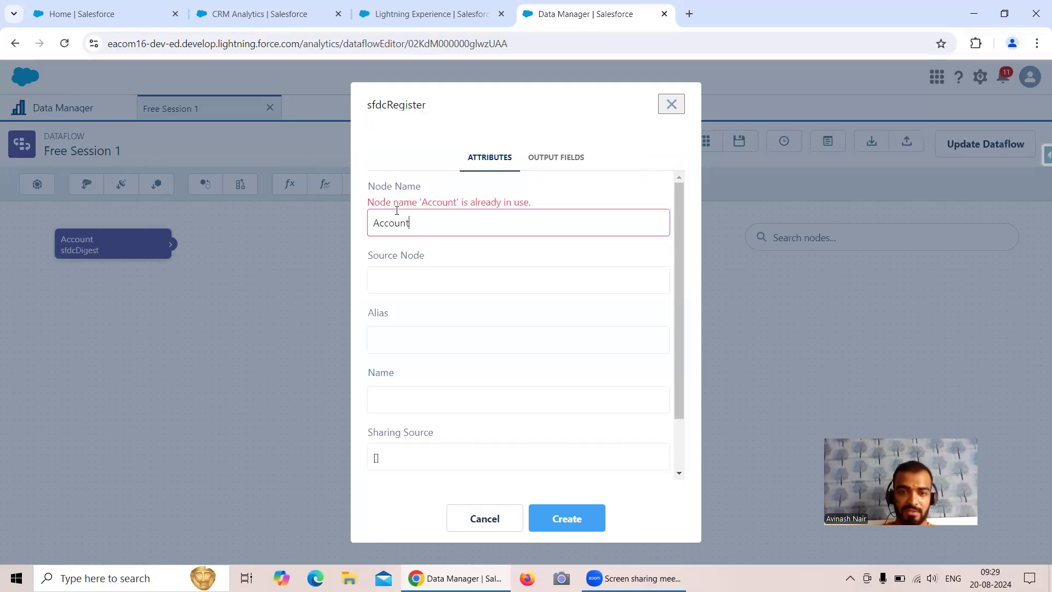
type(" Dataset")
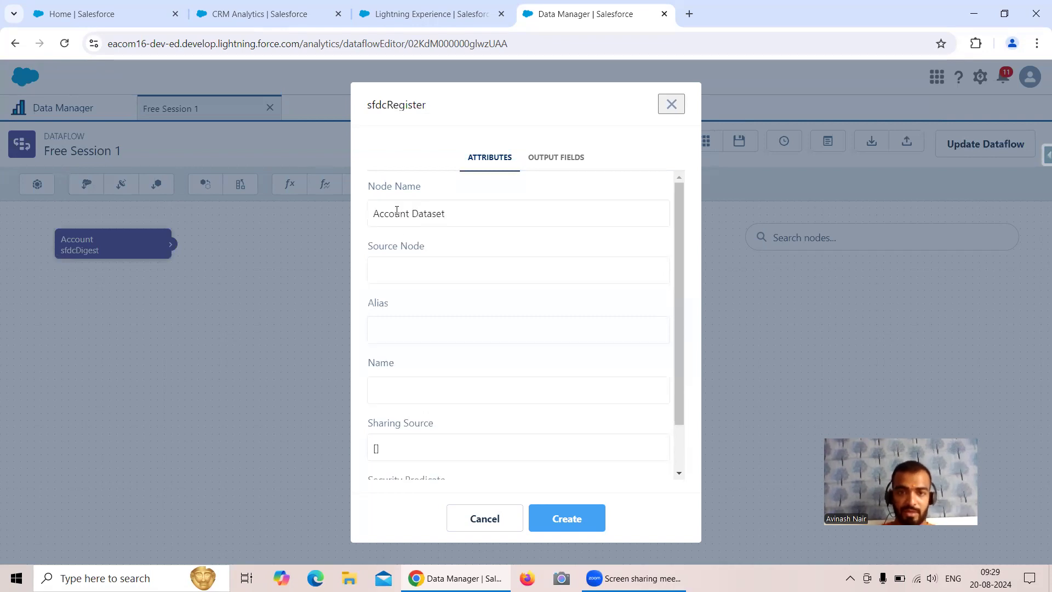
left_click(416, 270)
left_click(426, 300)
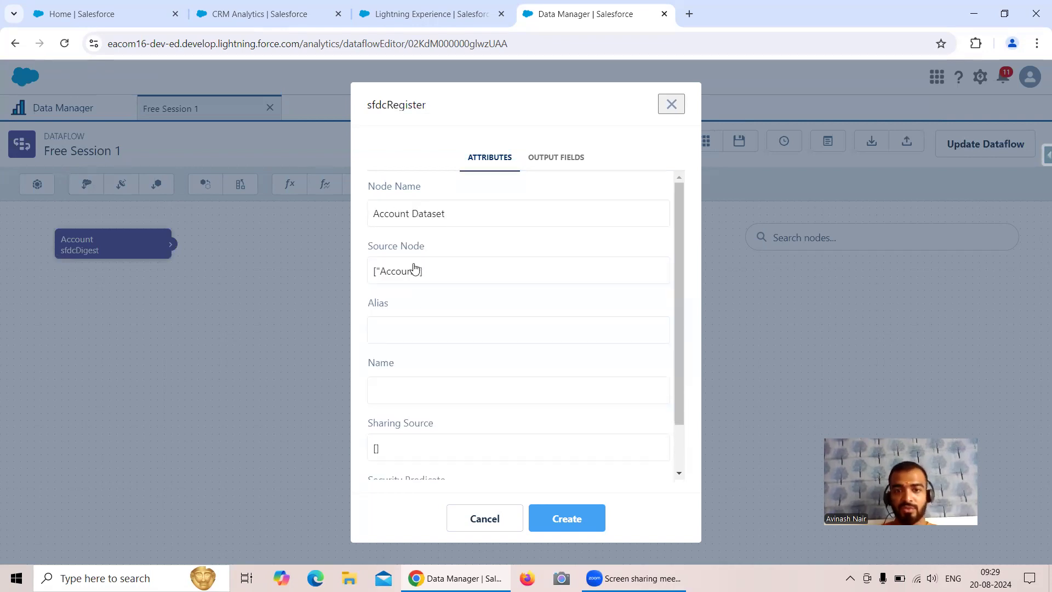
Set alias Account_Dataset and name 'Account Dataset', then create the register node
left_click(415, 328)
type("Account")
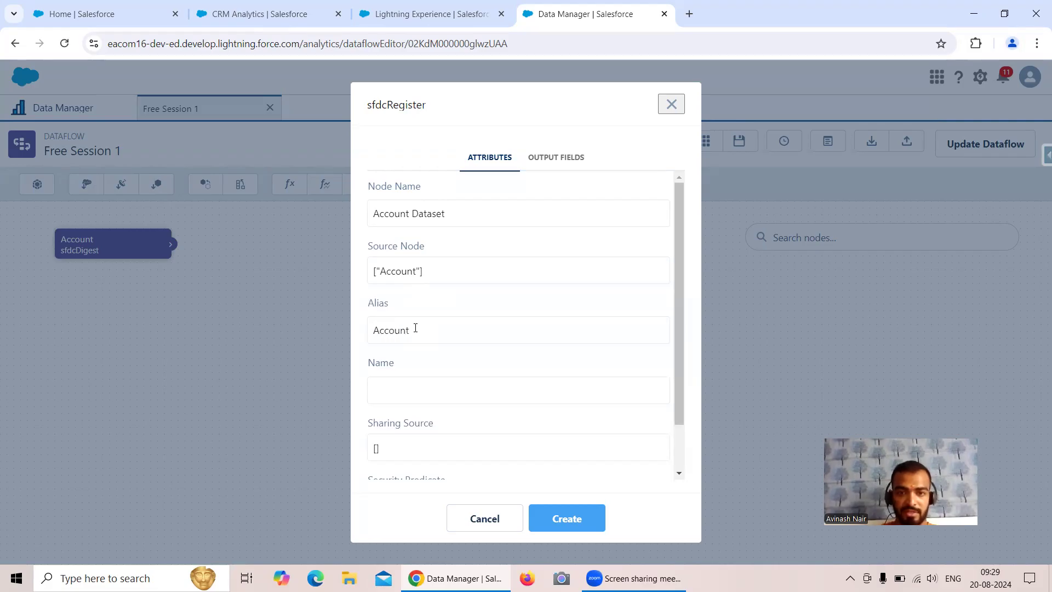
type(" Dataset")
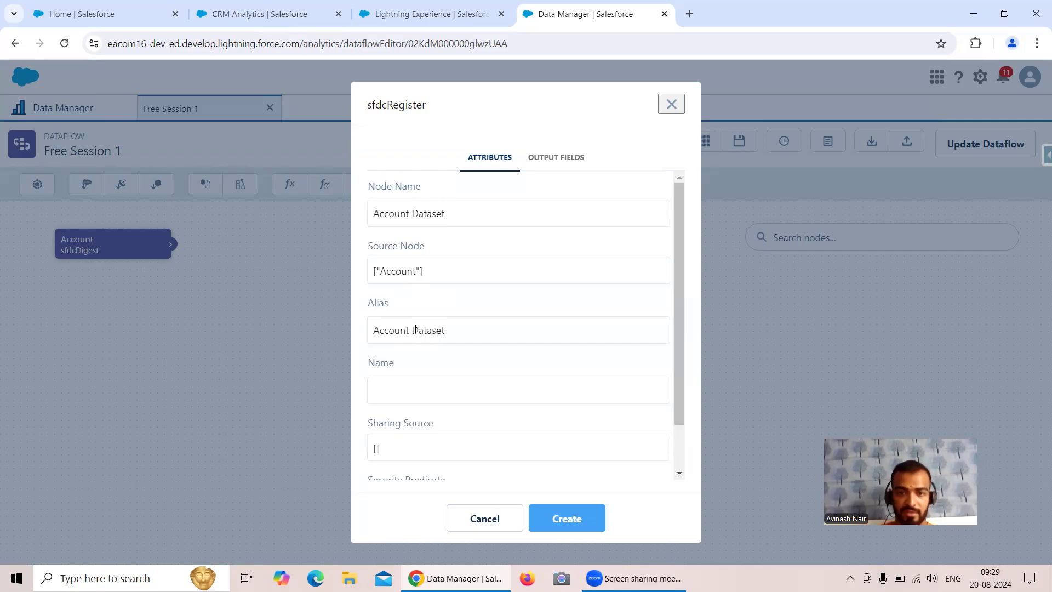
left_click(414, 329)
key("BackSpace")
type("_")
left_click(424, 386)
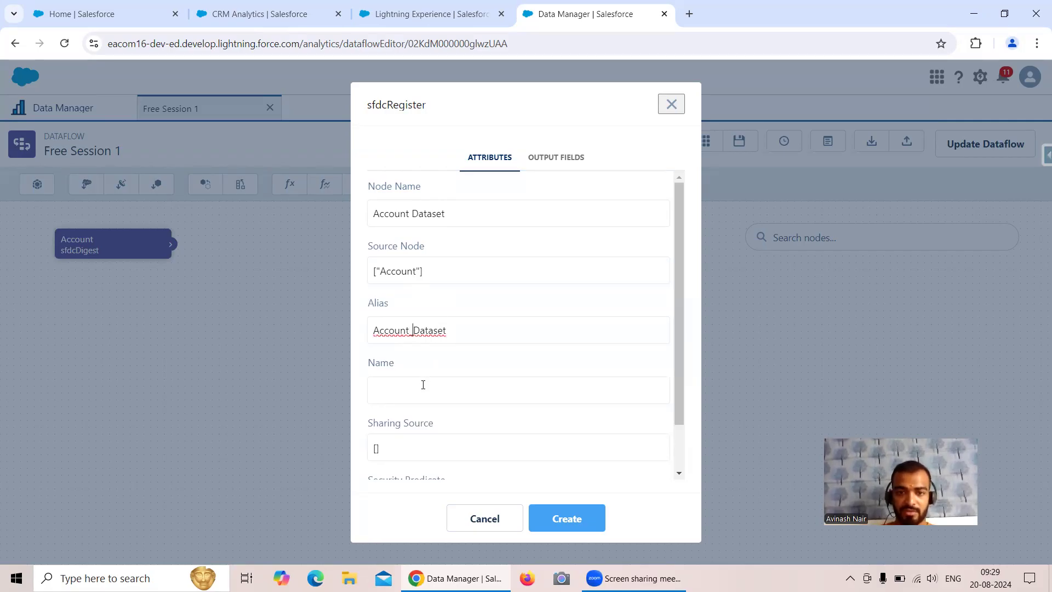
type("Accoun")
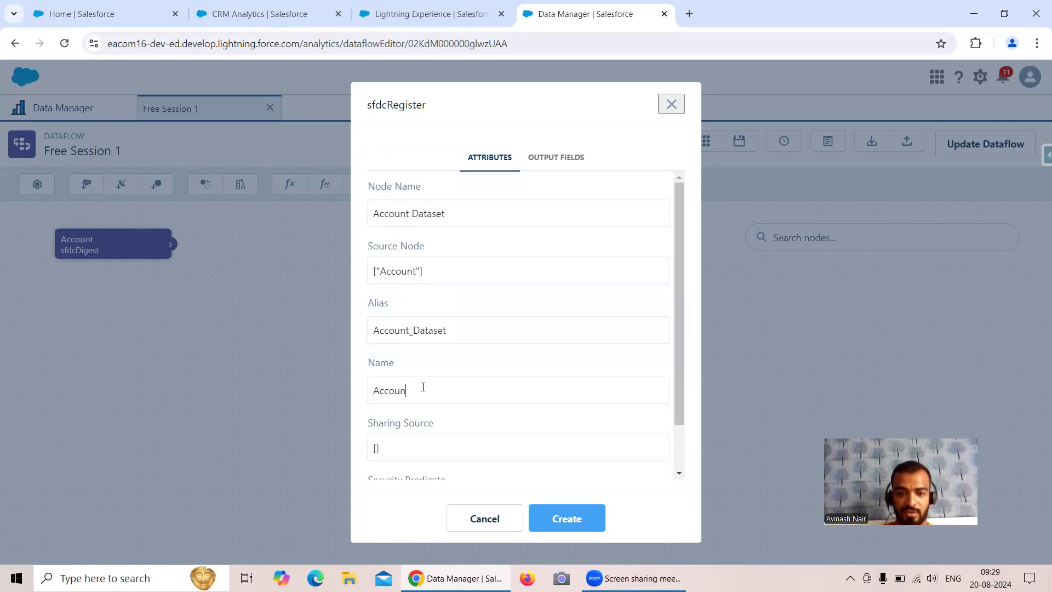
type("t Dataset")
scroll(460, 383, "down", 1)
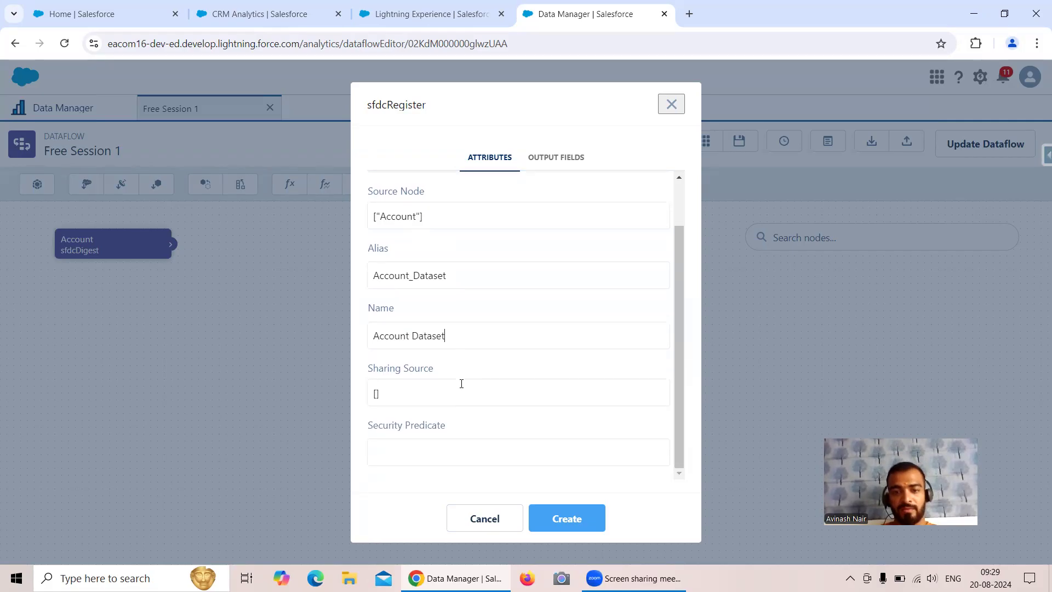
scroll(460, 386, "up", 1)
left_click(591, 517)
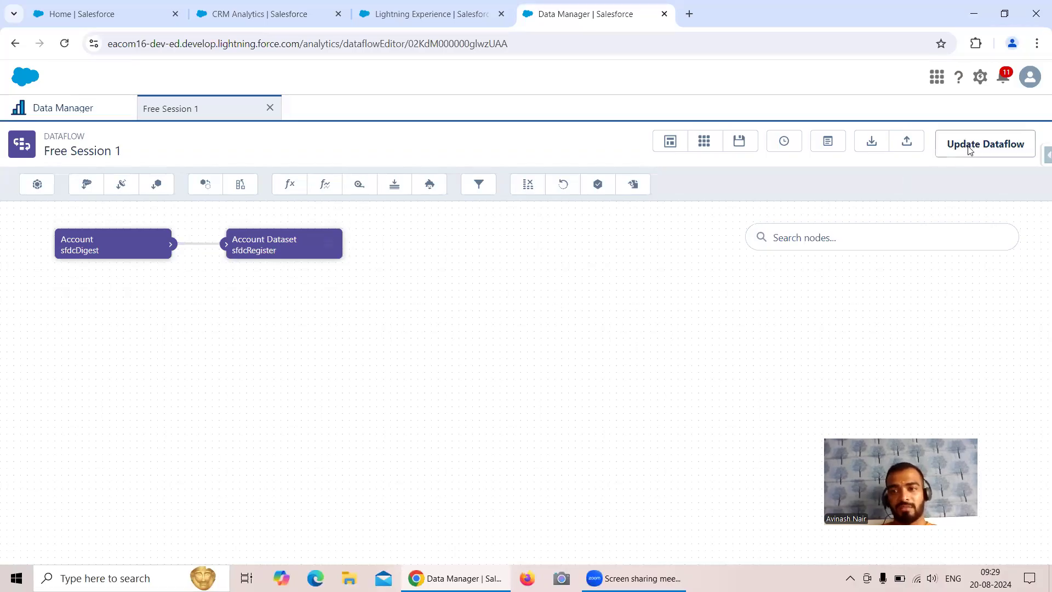
Update the Free Session 1 dataflow and refresh the Data Monitor until the run succeeds
left_click(985, 150)
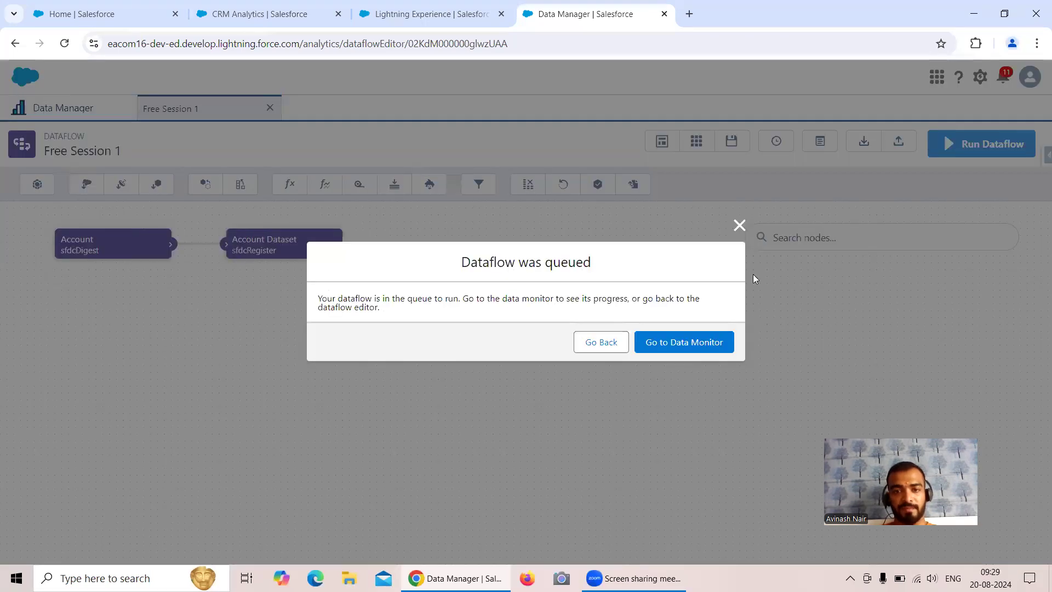
left_click(682, 347)
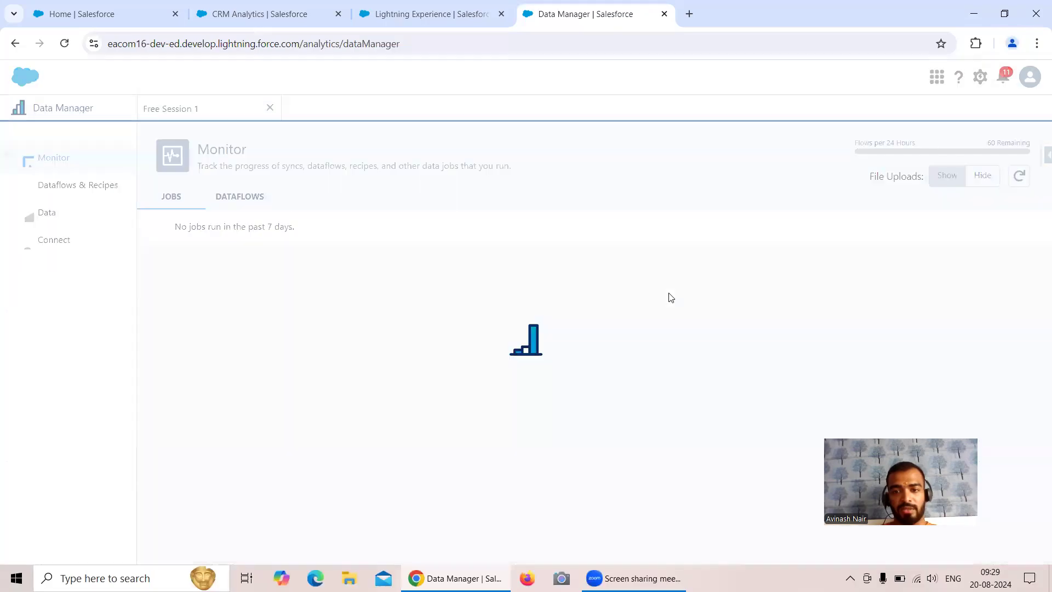
left_click(1018, 175)
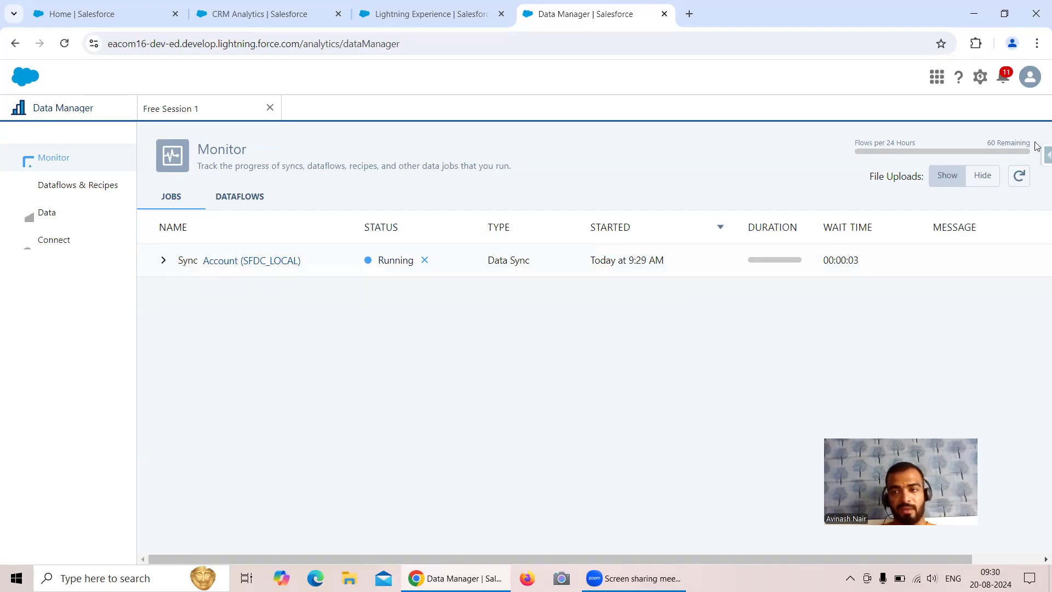
left_click(1019, 180)
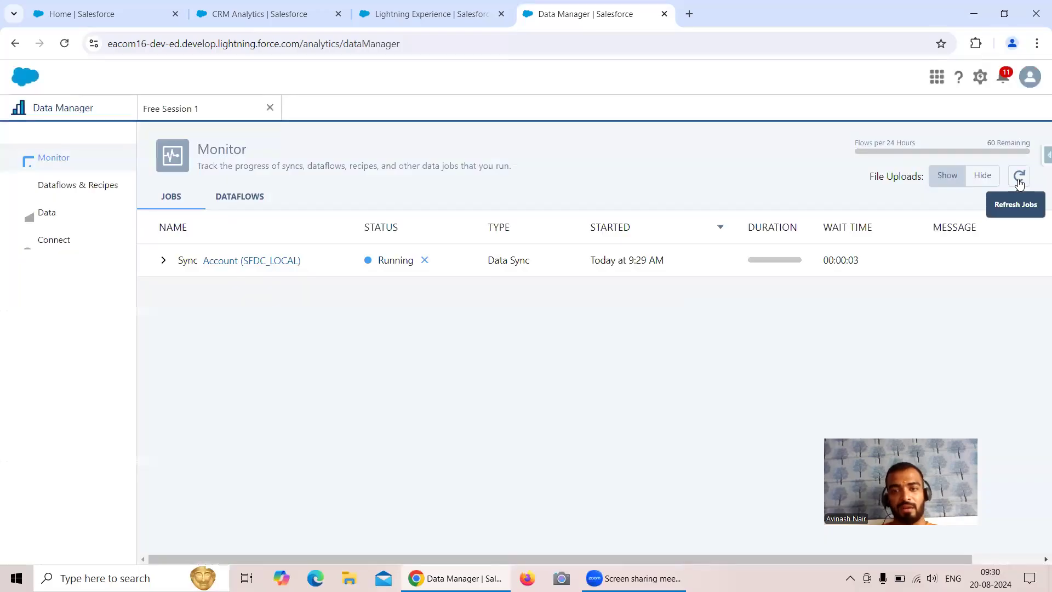
left_click(1020, 181)
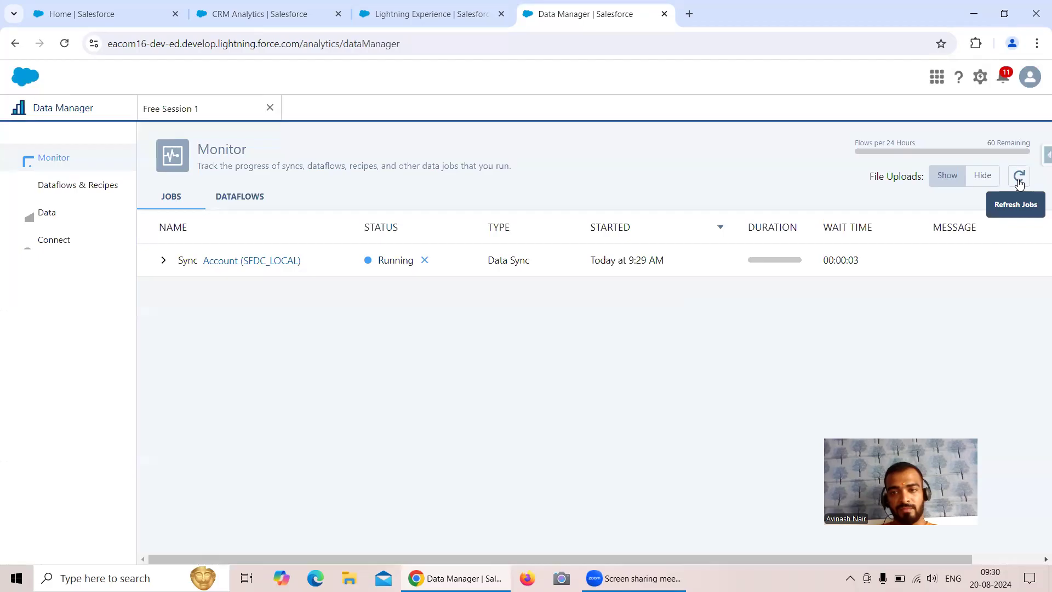
left_click(1019, 181)
left_click(1020, 181)
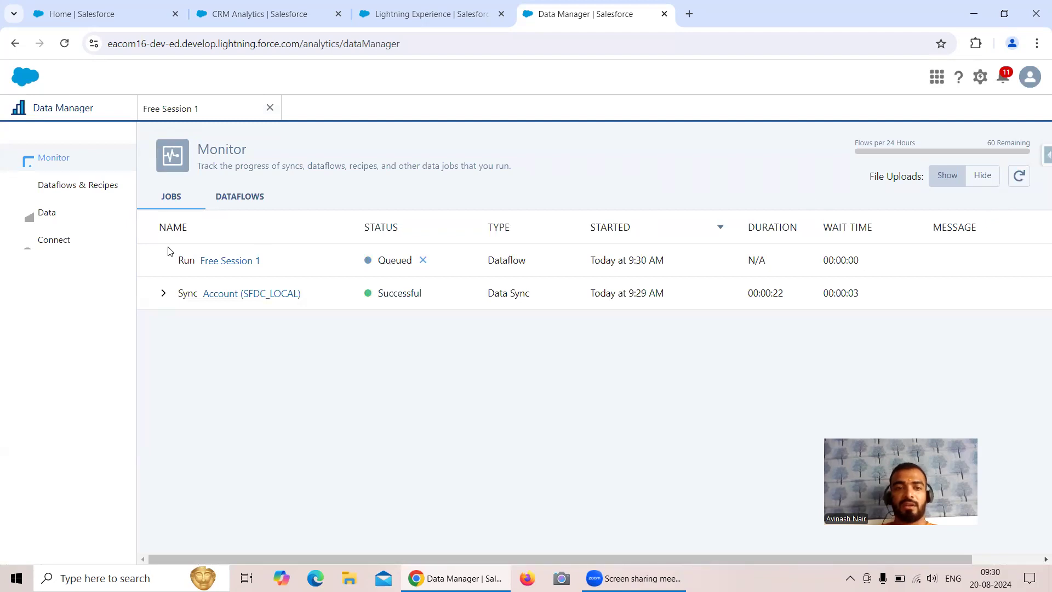
left_click(1019, 179)
left_click(1020, 179)
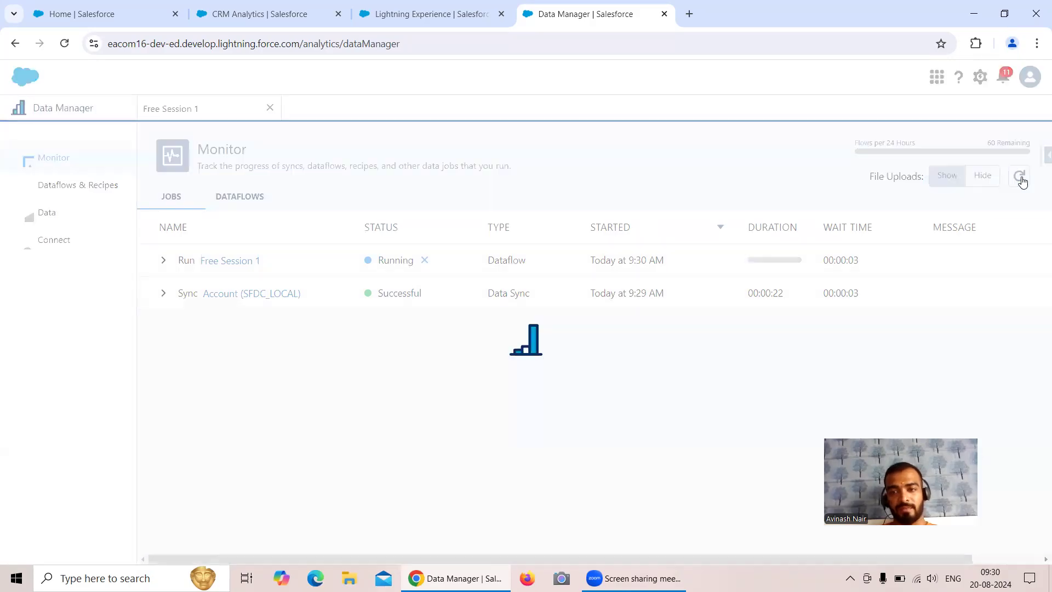
left_click(1020, 178)
left_click(1021, 180)
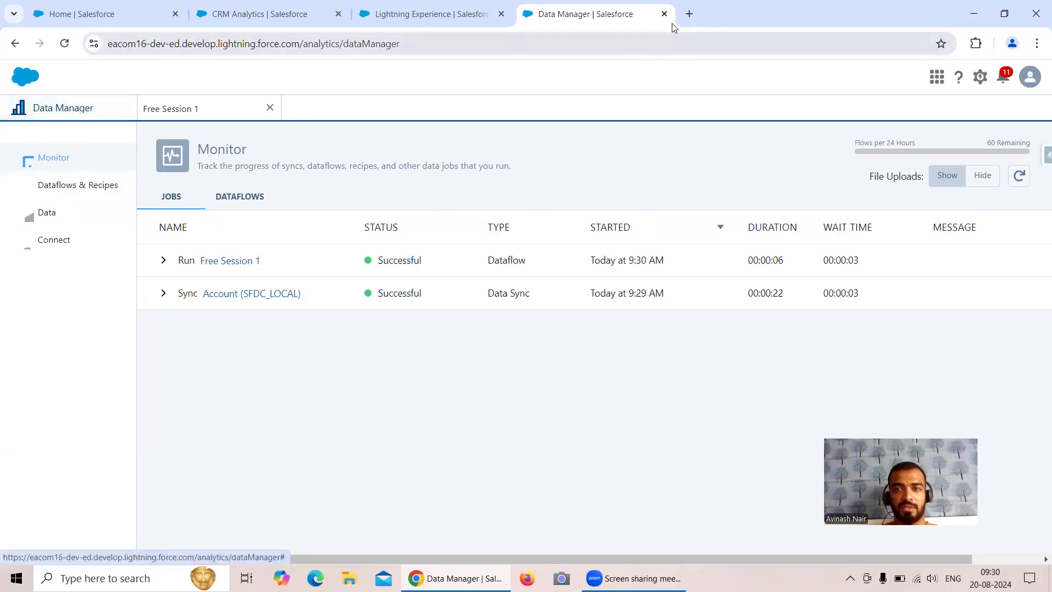
left_click(1036, 157)
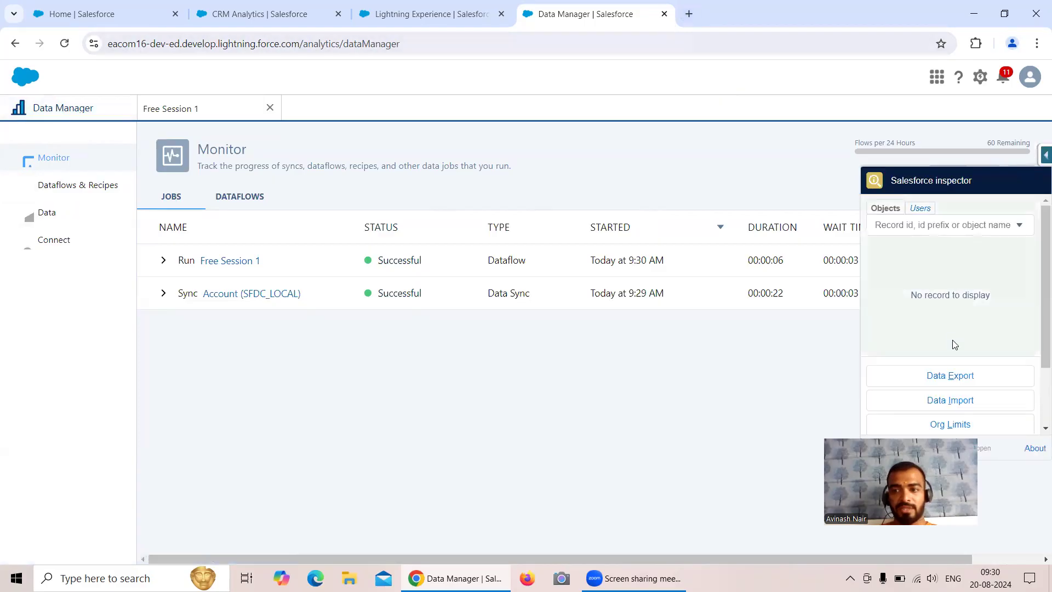
Run 'Select count(id) from account' in Inspector Data Export, returning 1003 records
right_click(863, 381)
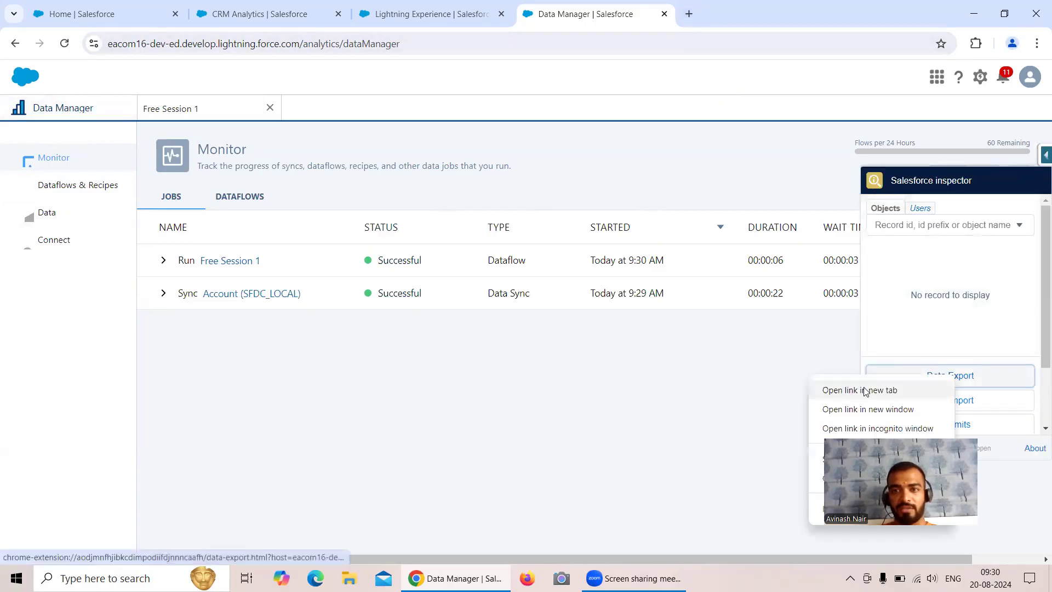
left_click(864, 391)
left_click(743, 20)
left_click(197, 112)
key("BackSpace")
key("BackSpace")
key("BackSpace")
key("BackSpace")
key("BackSpace")
key("BackSpace")
key("BackSpace")
key("BackSpace")
key("BackSpace")
key("BackSpace")
key("BackSpace")
key("BackSpace")
key("BackSpace")
key("BackSpace")
key("BackSpace")
key("BackSpace")
key("BackSpace")
type("cou")
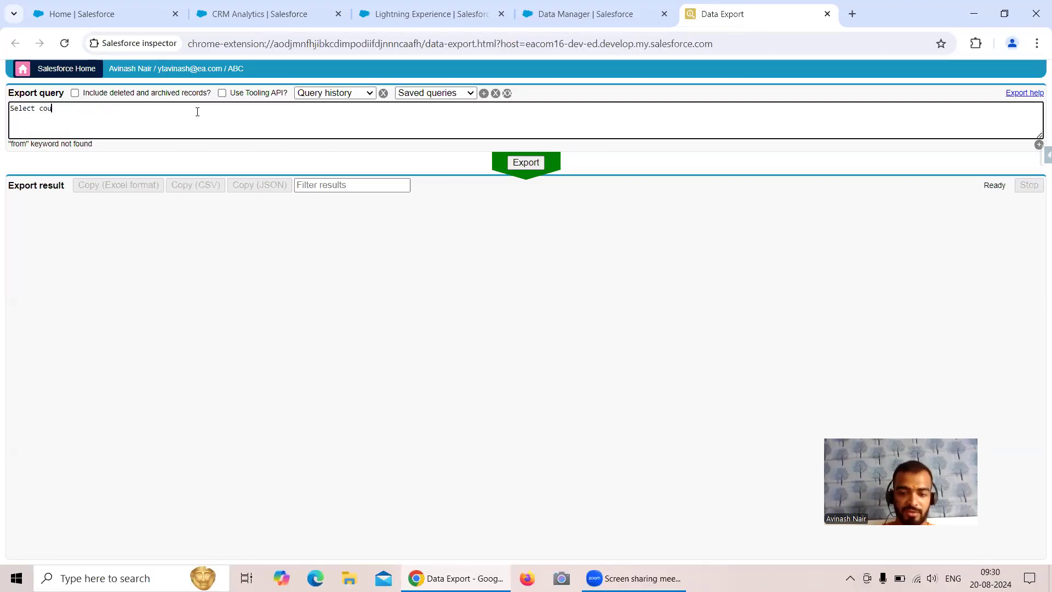
type("nt(id")
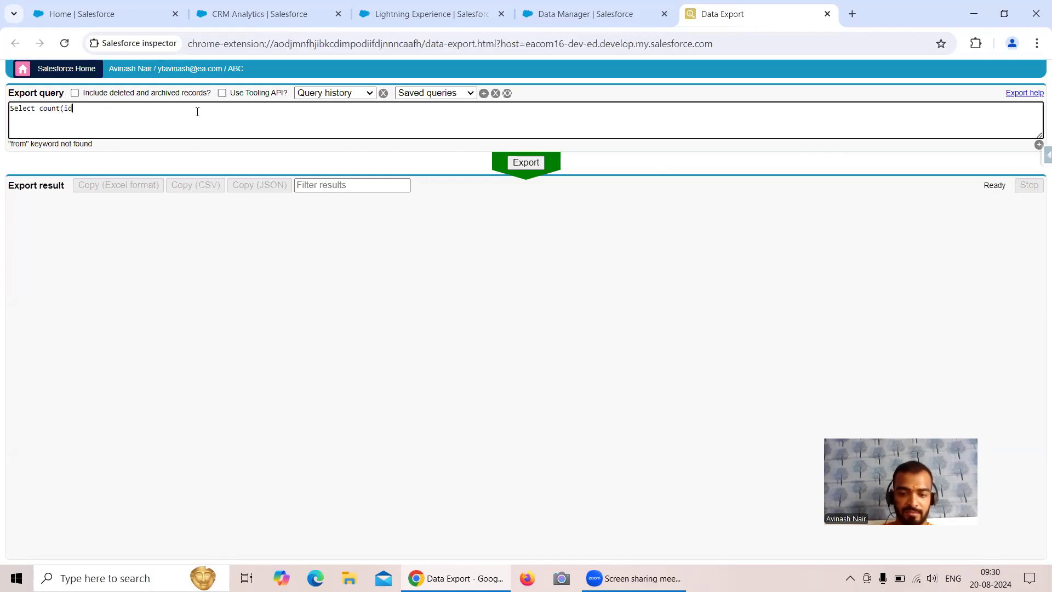
type(") from ")
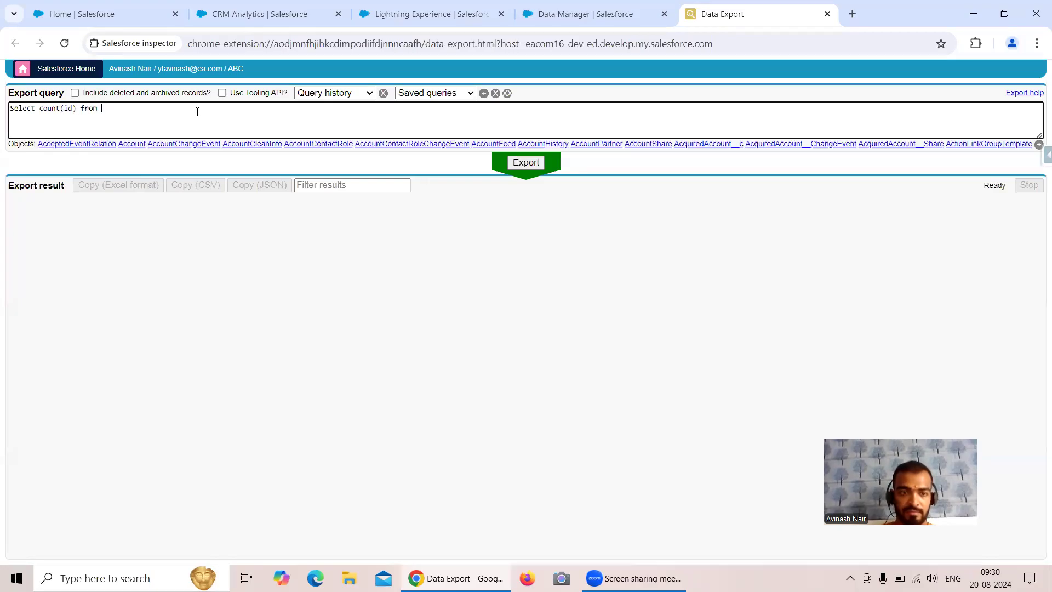
type("account")
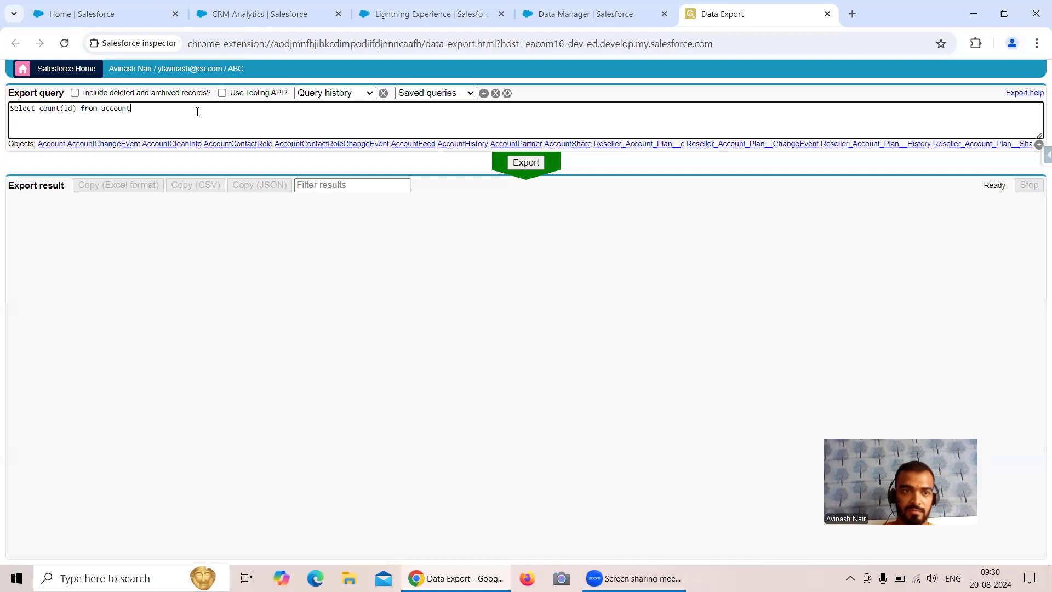
left_click(535, 165)
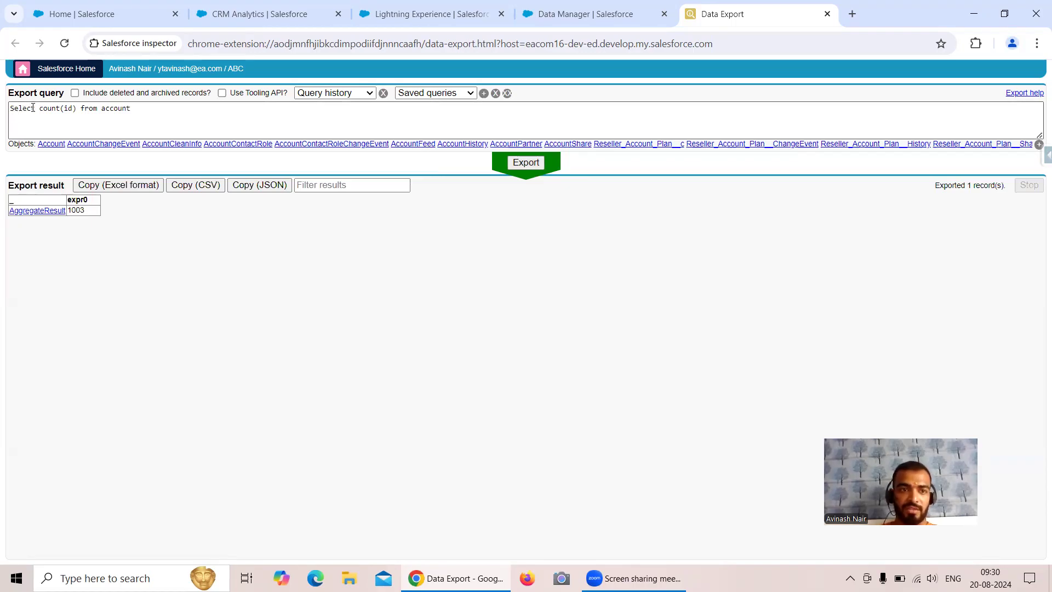
left_click_drag(95, 213, 66, 212)
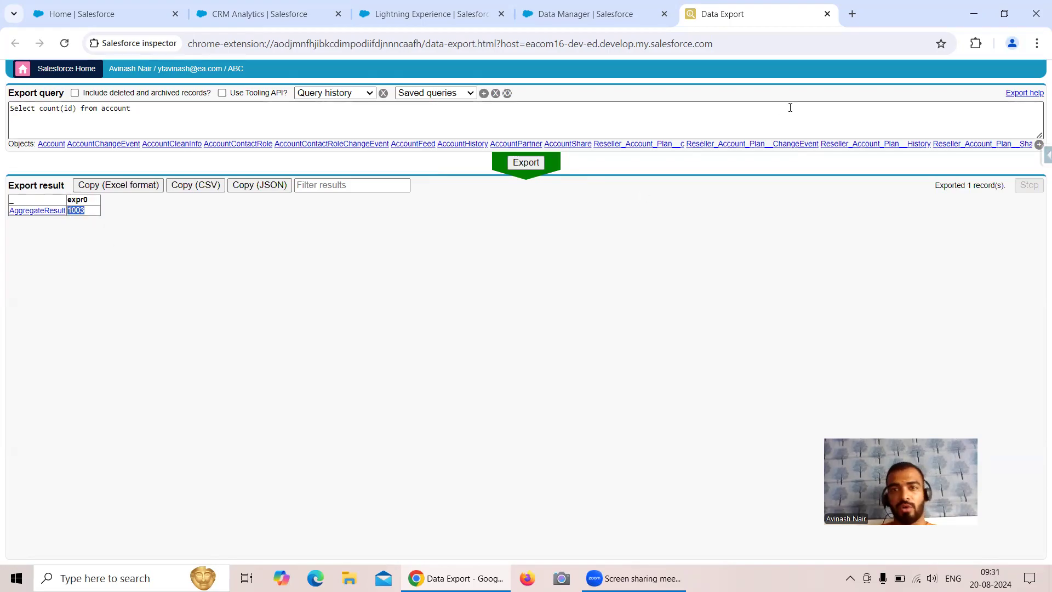
left_click(853, 14)
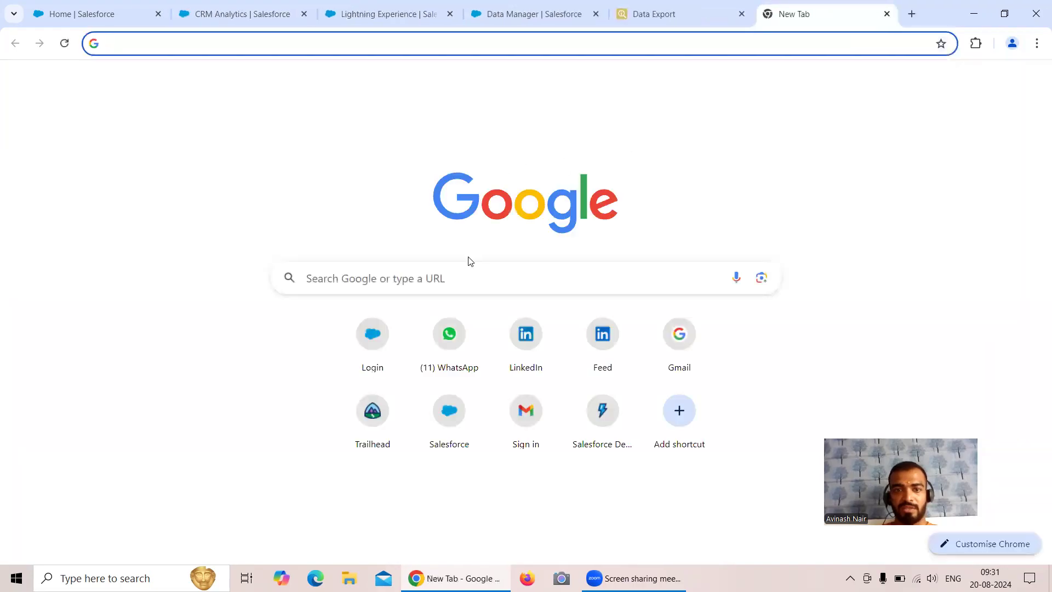
Open the Salesforce inspector Chrome Web Store page via Google, then return to Data Manager
left_click(468, 276)
left_click(390, 308)
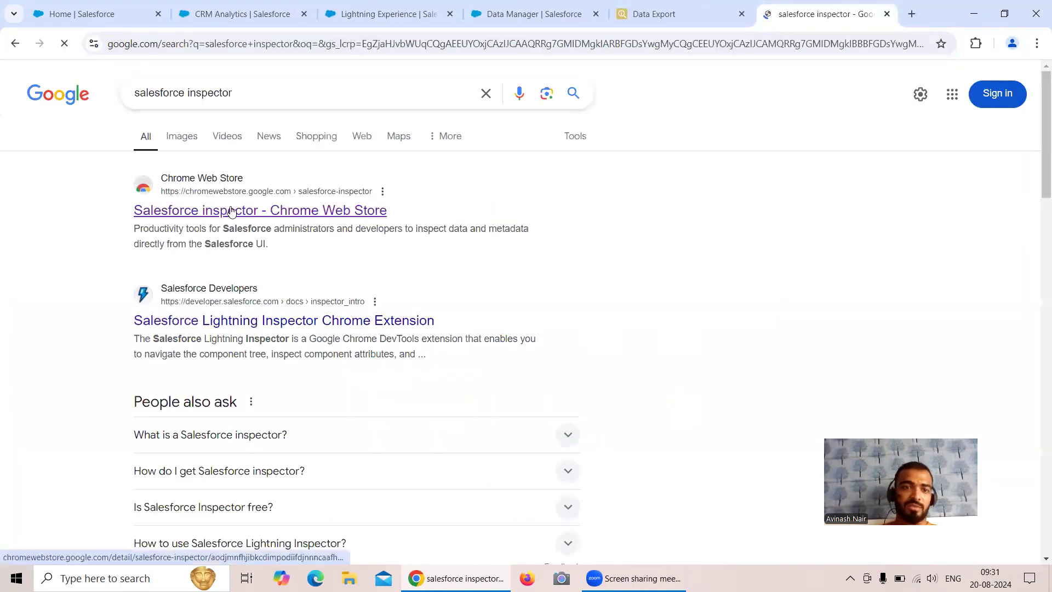
left_click(401, 220)
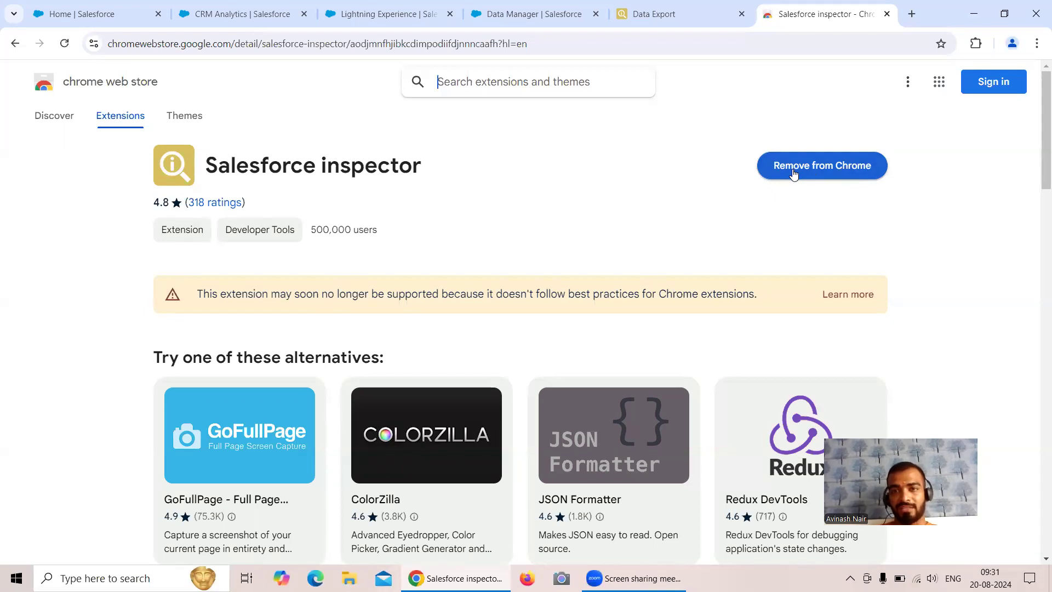
left_click(476, 20)
left_click(889, 167)
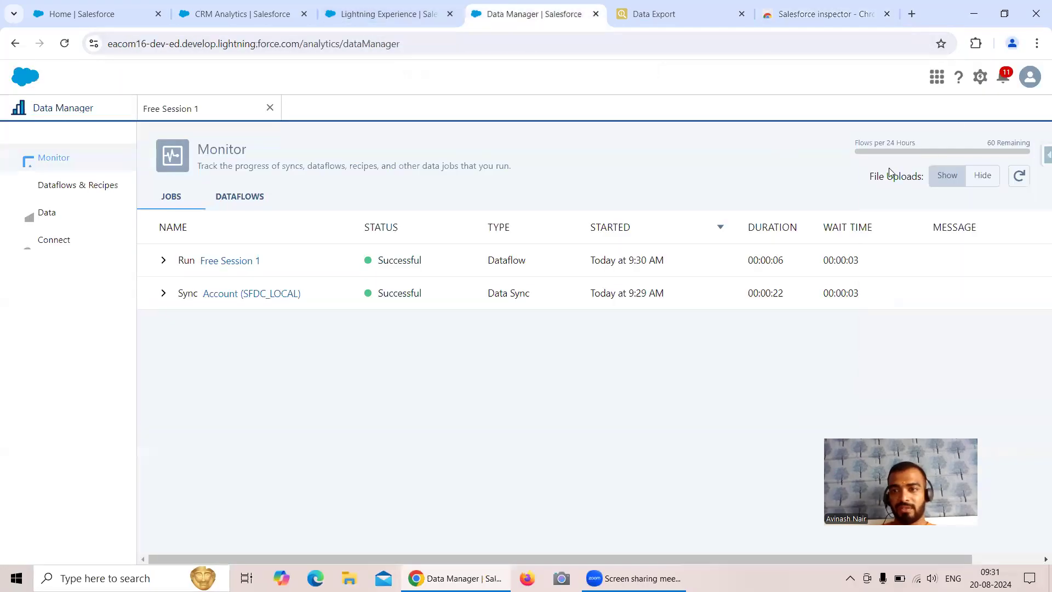
Bring the CRM Analytics tab showing the Analytics Studio Home page to the front
left_click(1037, 160)
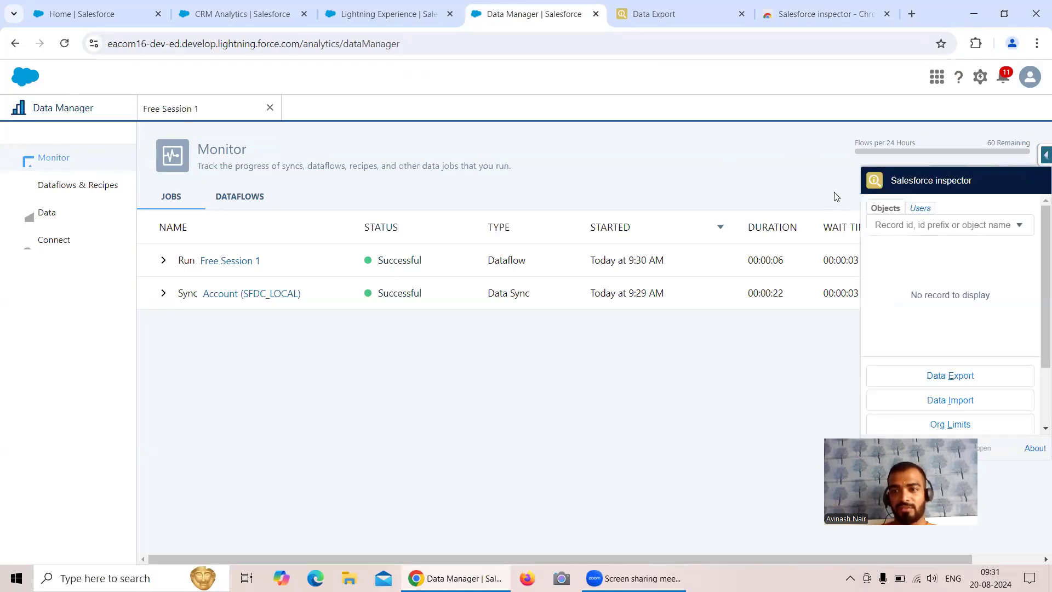
left_click(795, 165)
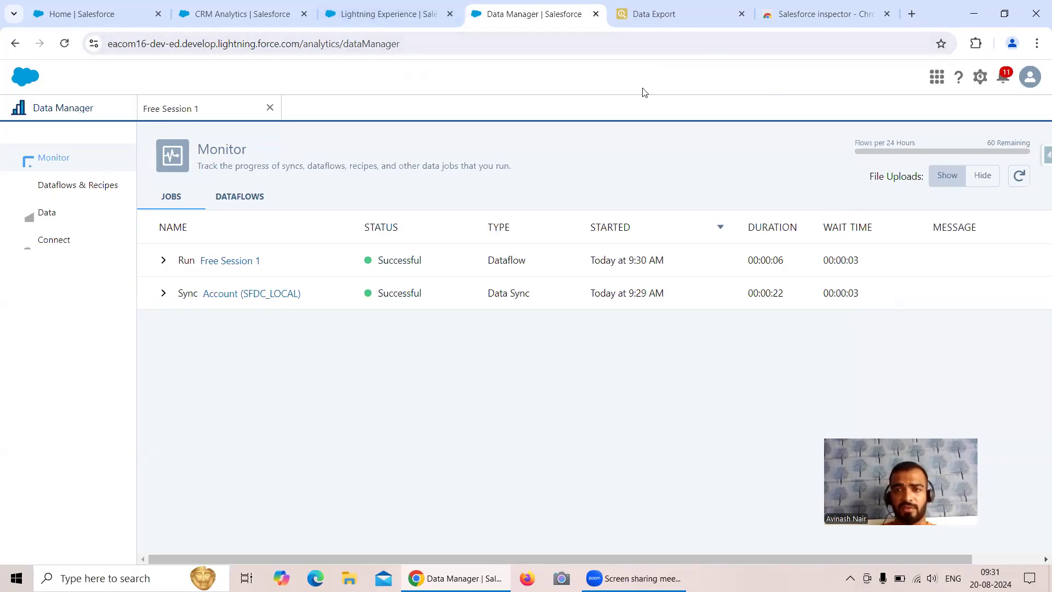
left_click(721, 20)
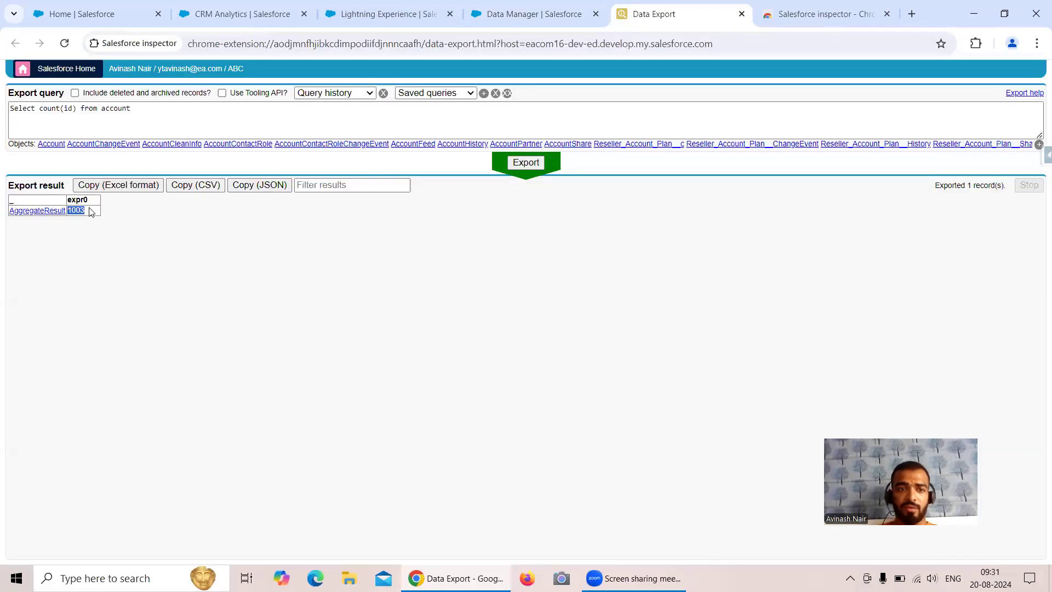
left_click(449, 25)
left_click(223, 22)
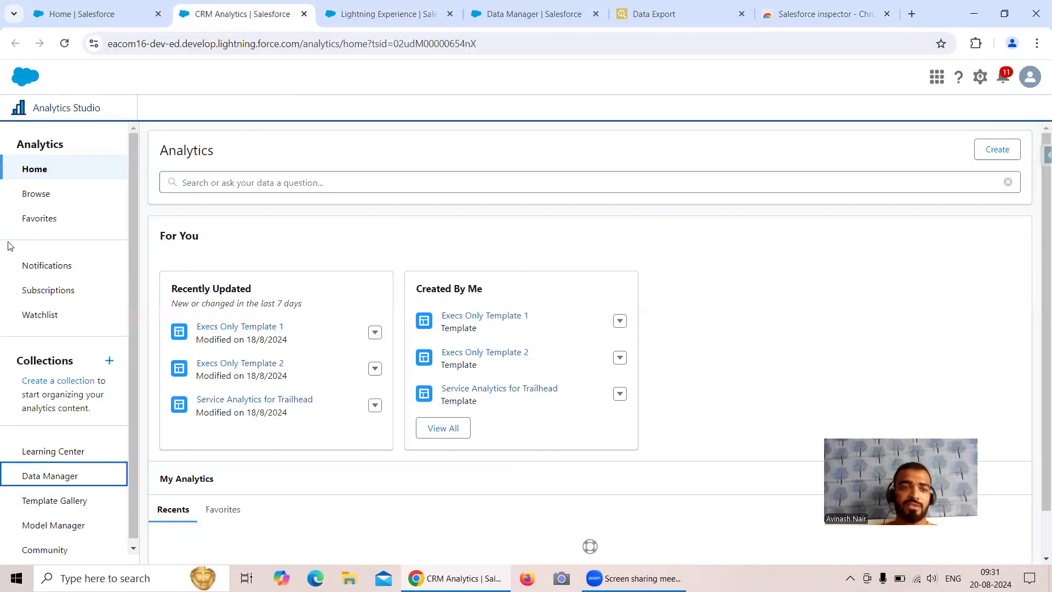
Open Account Dataset from the Browse datasets list as a lens and read its ~1,003 row count
left_click(36, 193)
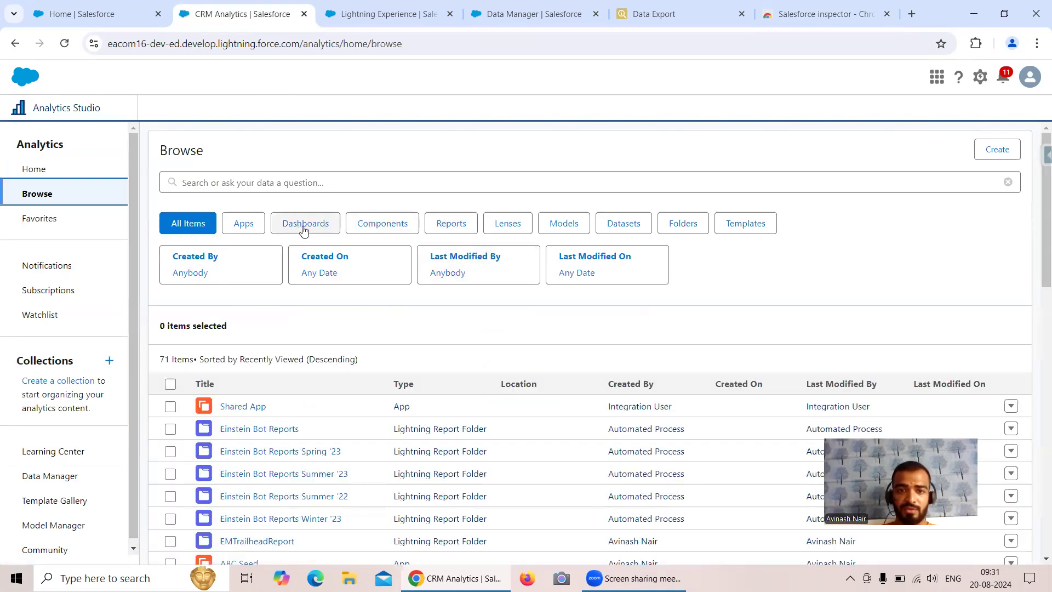
left_click(626, 225)
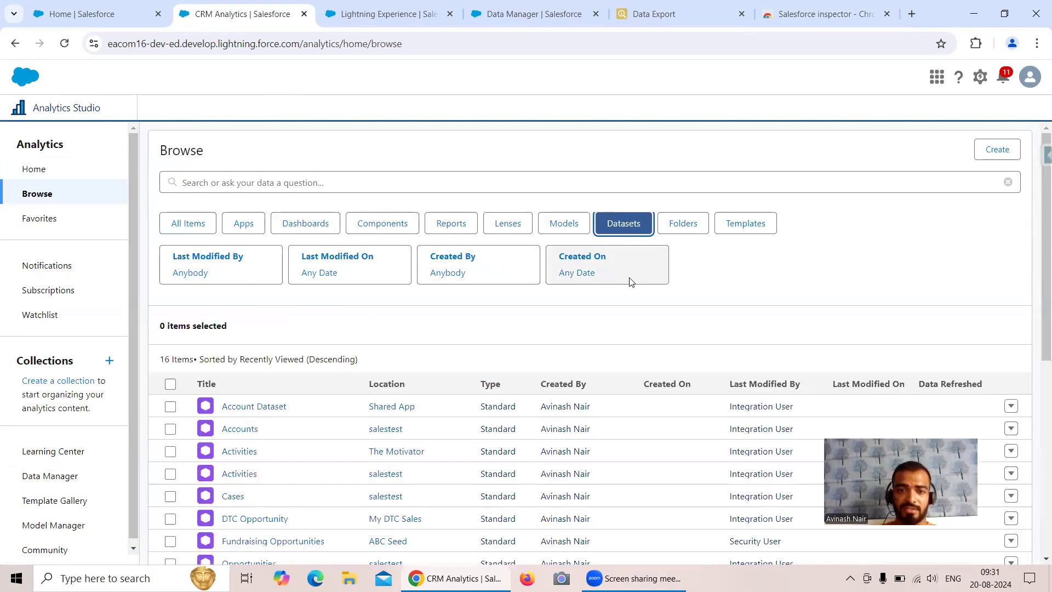
left_click(255, 408)
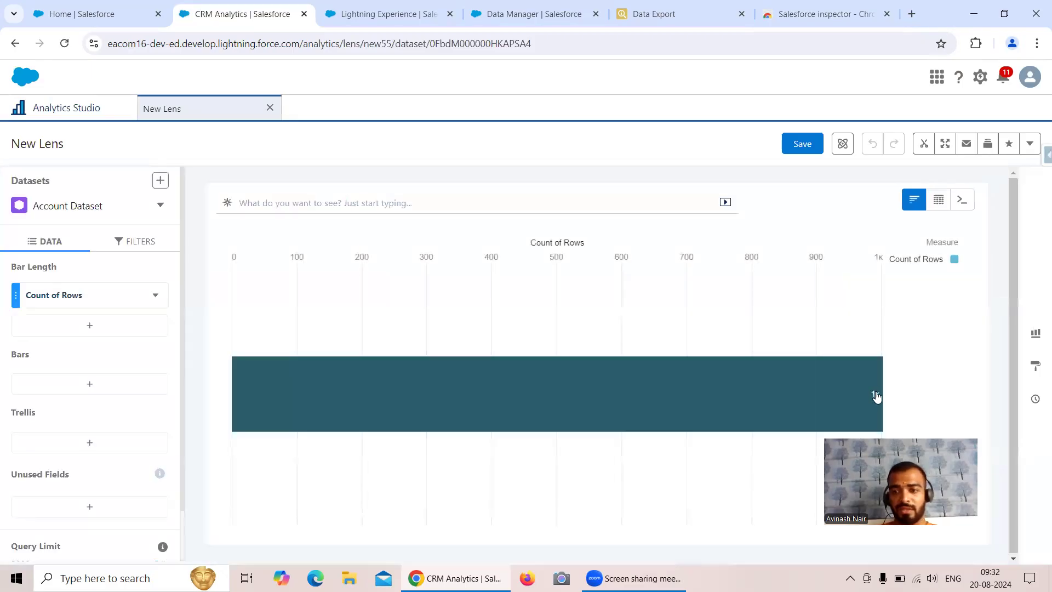
mouse_move(877, 396)
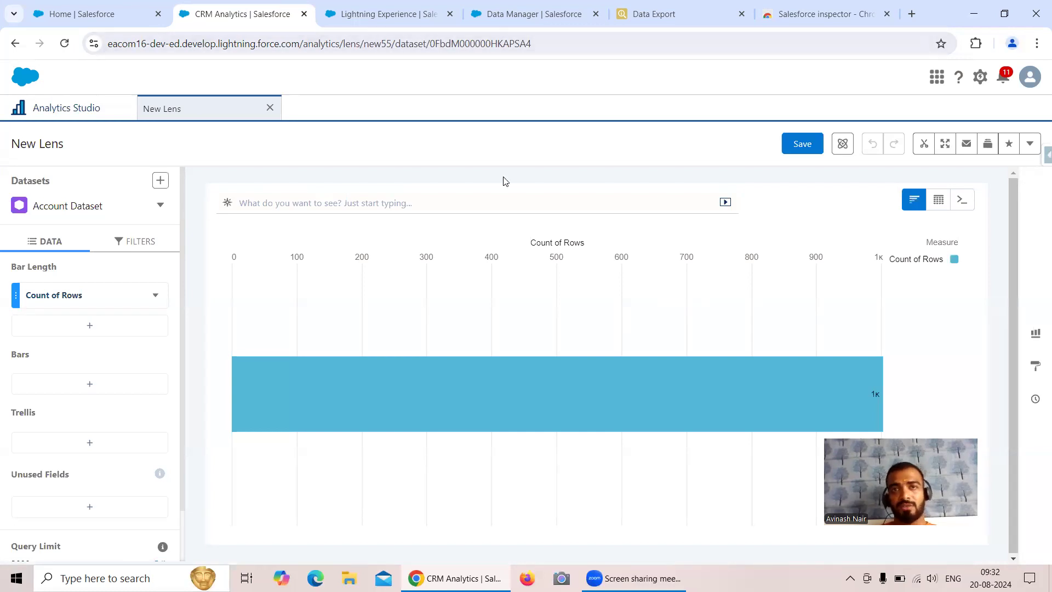
In the Free Session 1 dataflow, start a digest node named Contact on the Contact object
left_click(491, 21)
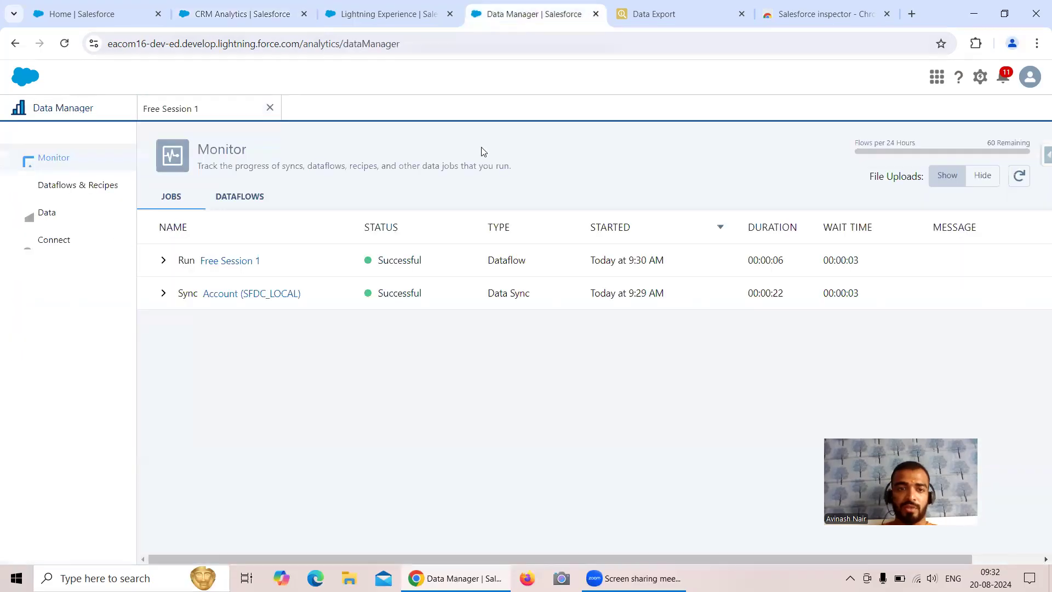
left_click(189, 110)
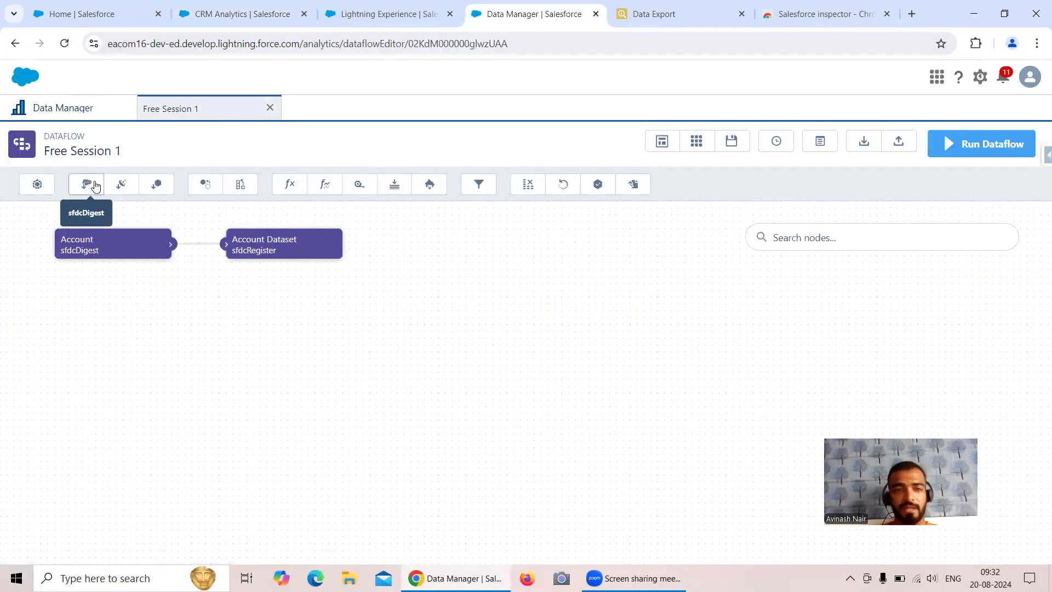
left_click(96, 187)
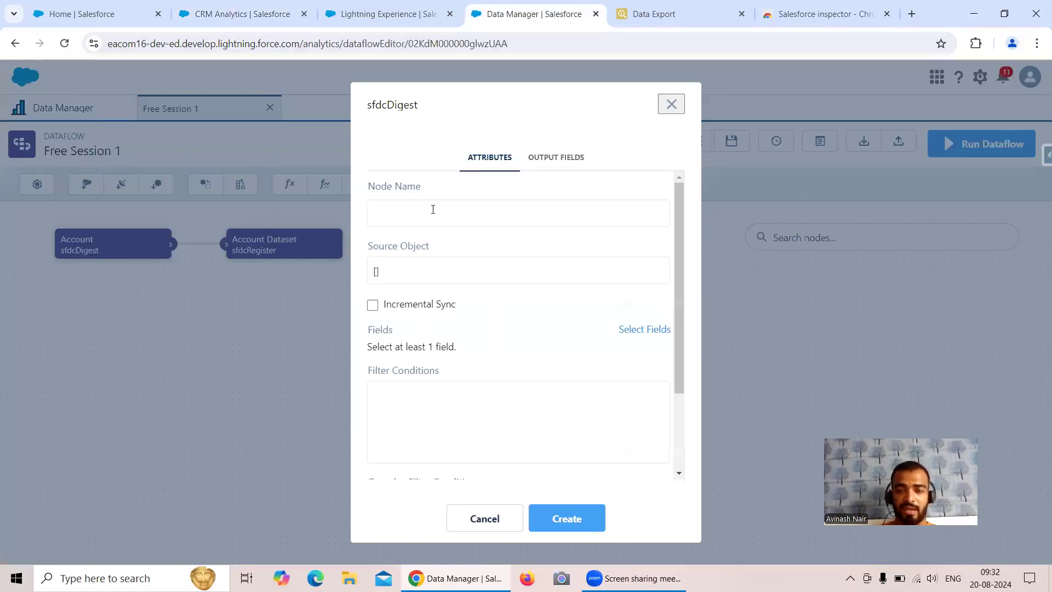
type("Contact")
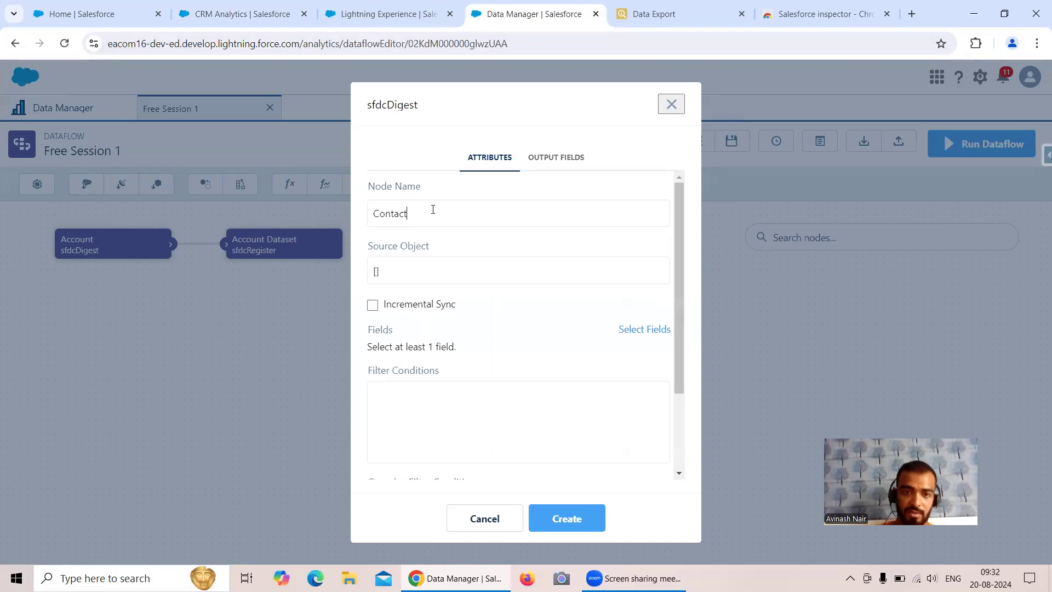
left_click(446, 274)
type("Conta")
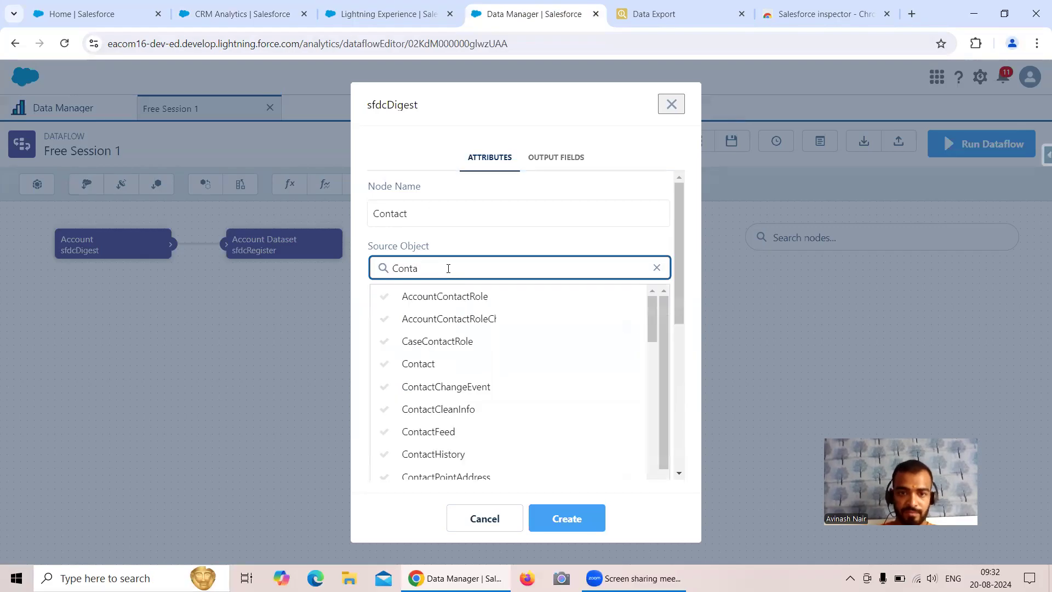
left_click(437, 364)
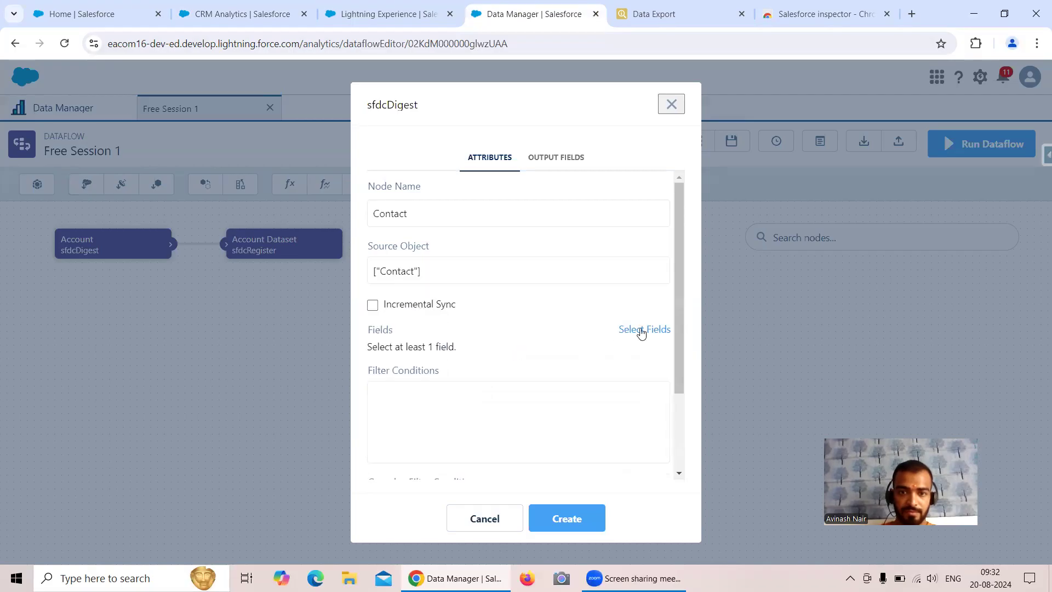
Select the Id, AccountId and Name fields and create the Contact node
left_click(642, 330)
left_click(491, 348)
type("Id")
left_click(421, 443)
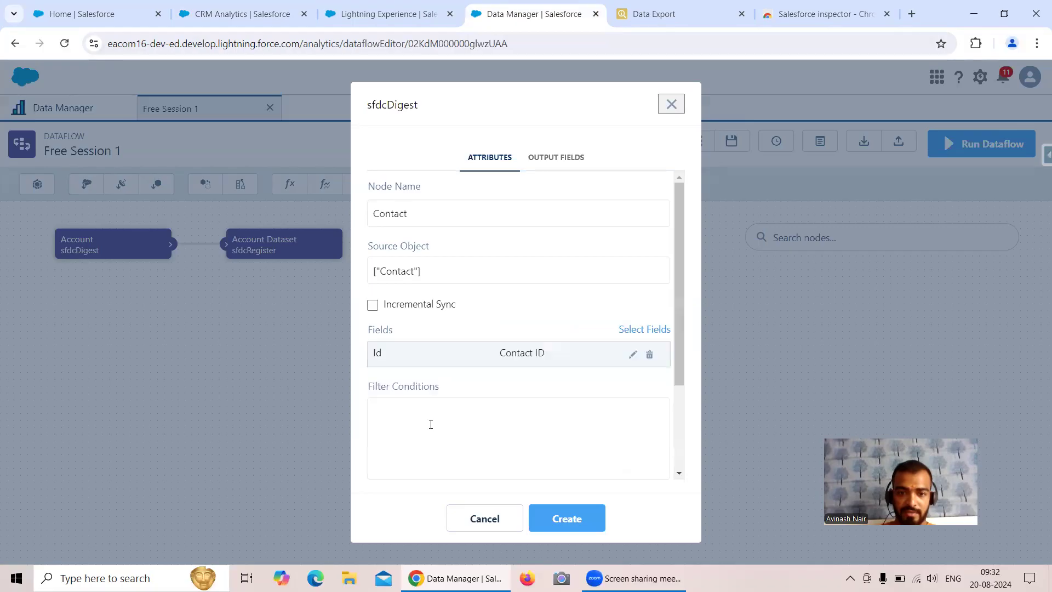
left_click(638, 332)
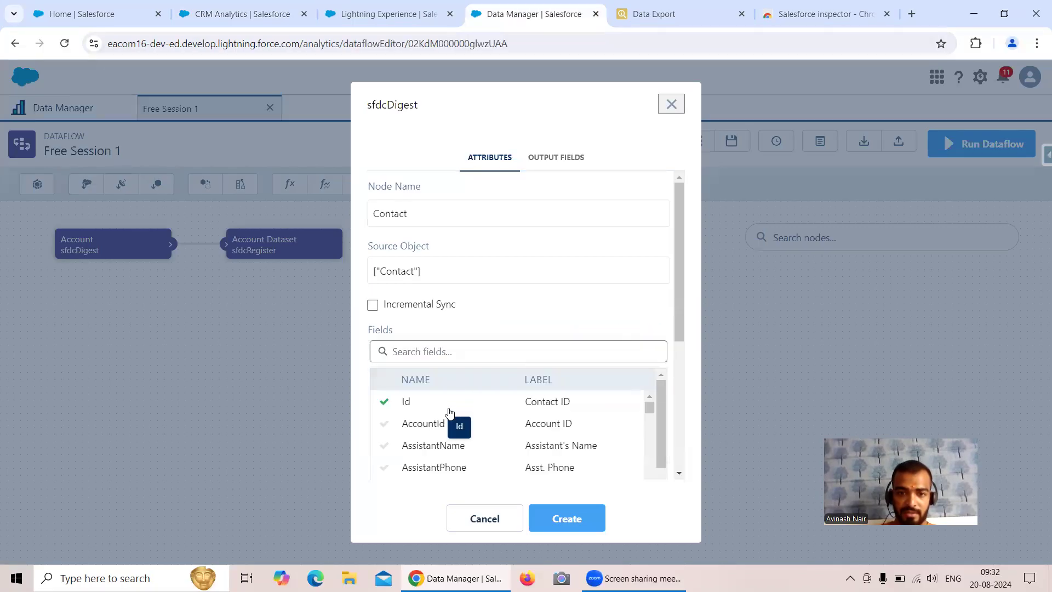
left_click(433, 424)
left_click(635, 332)
left_click(498, 357)
type("Na")
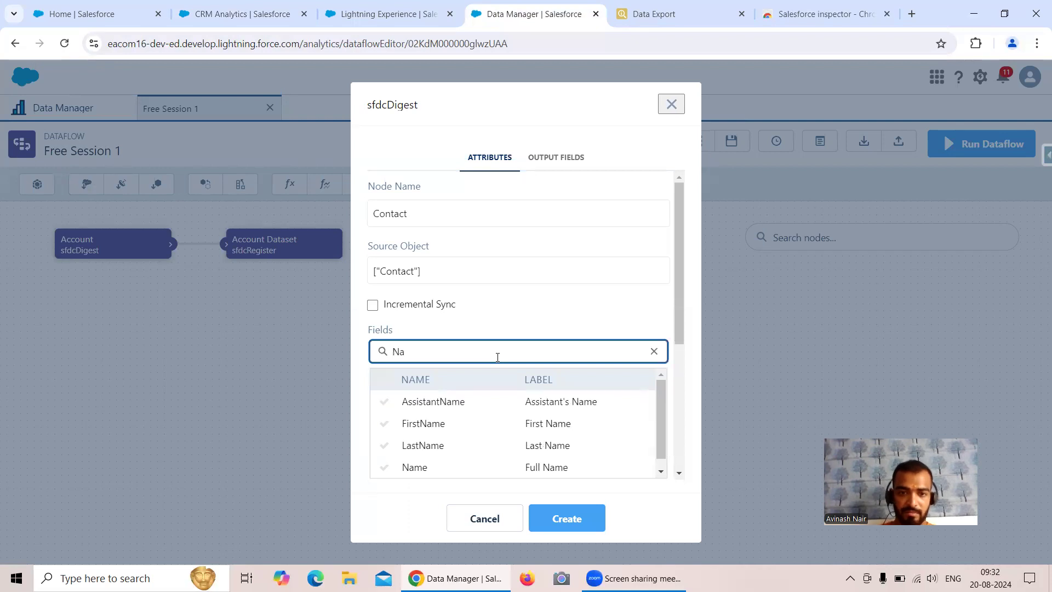
left_click(442, 466)
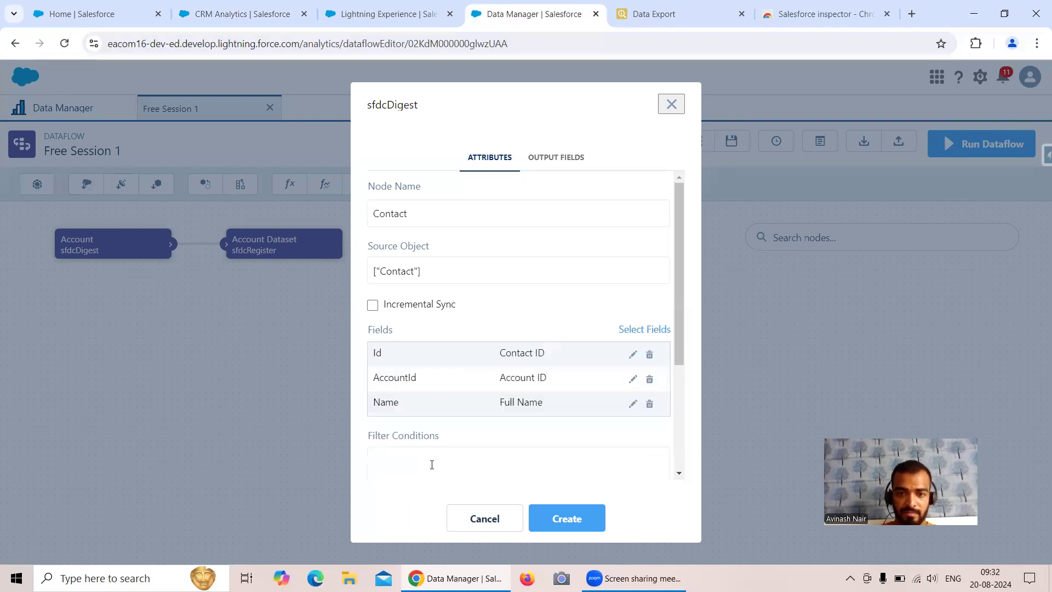
left_click(583, 516)
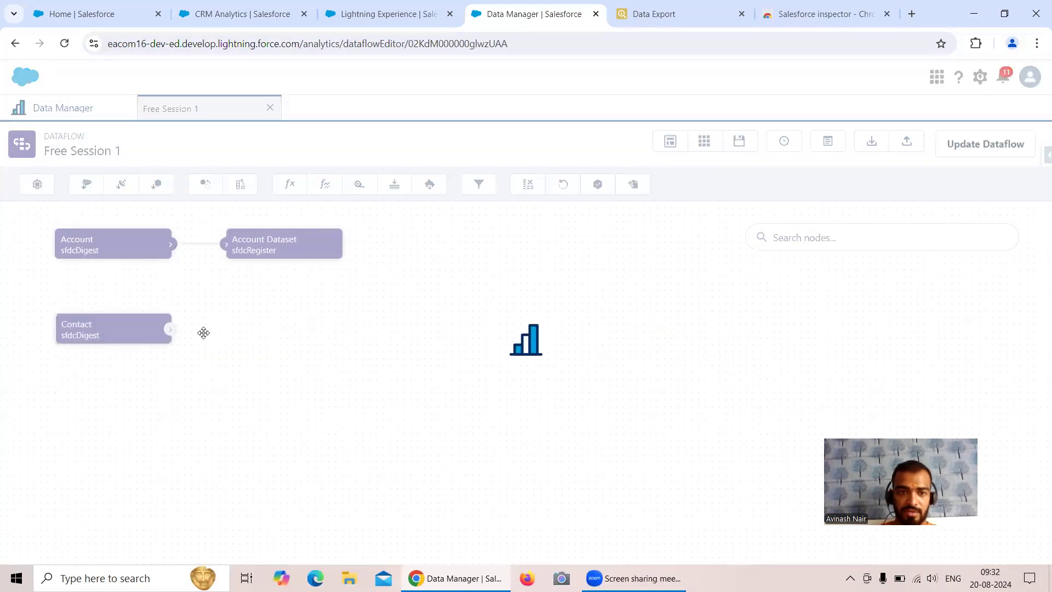
Start a register node named 'Contact Dataset' with the Contact node as its source
left_click(602, 190)
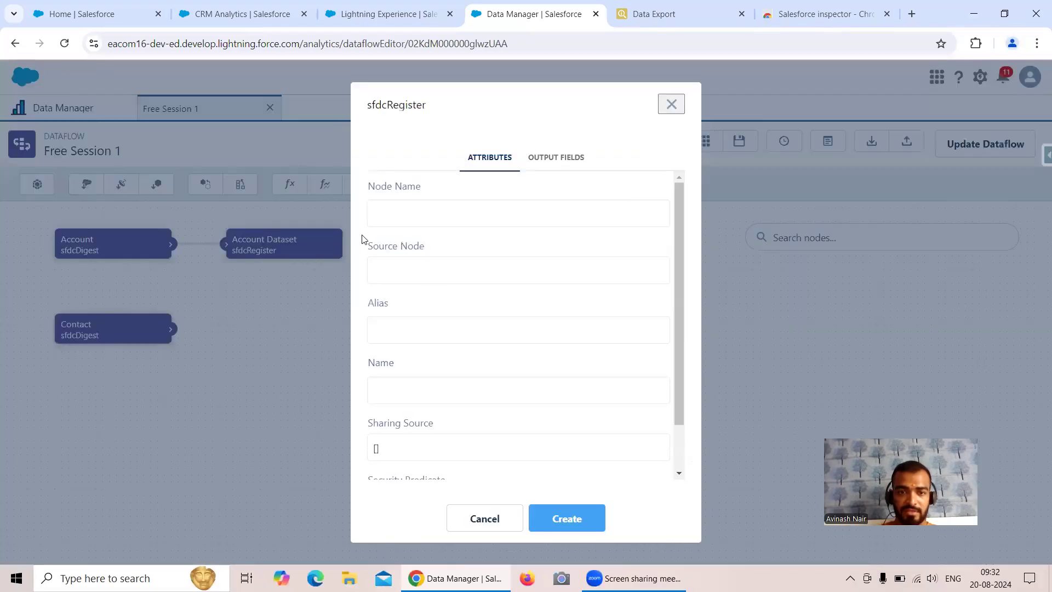
left_click(398, 213)
type("Contact Dat")
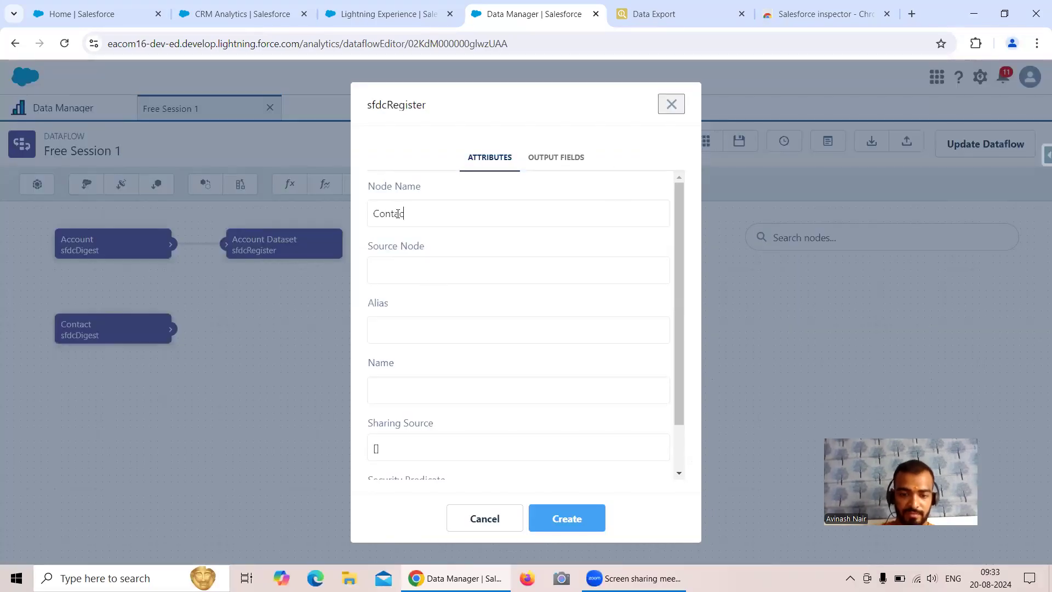
type("et")
left_click(438, 277)
left_click(435, 318)
Set alias Contact_Dataset and name 'Contact Dataset', then create the register node
left_click(411, 323)
type("Contact_Data")
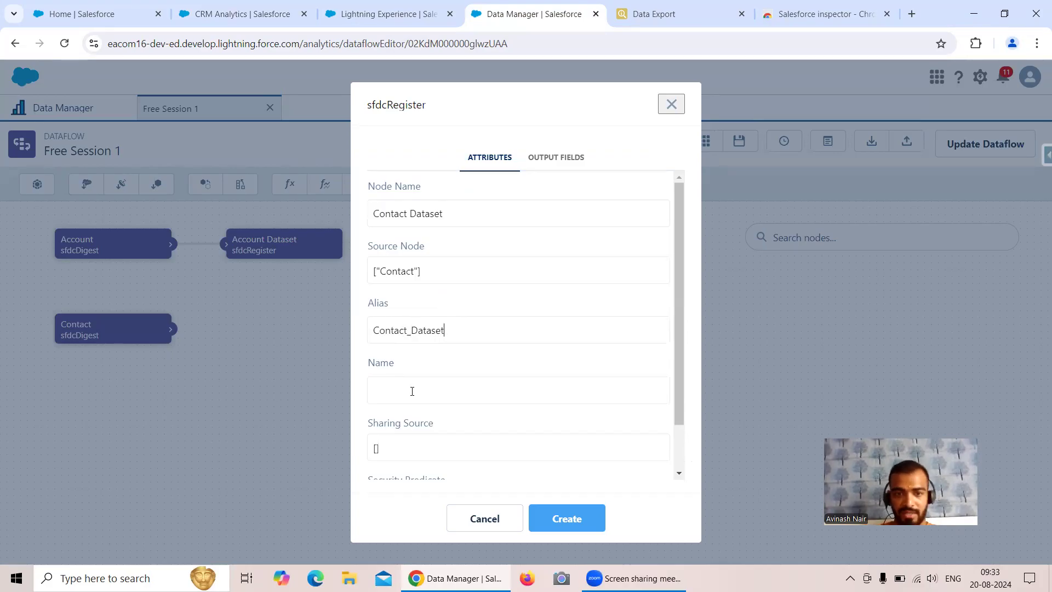
left_click(412, 390)
type("Contact Dataset")
scroll(413, 393, "down", 1)
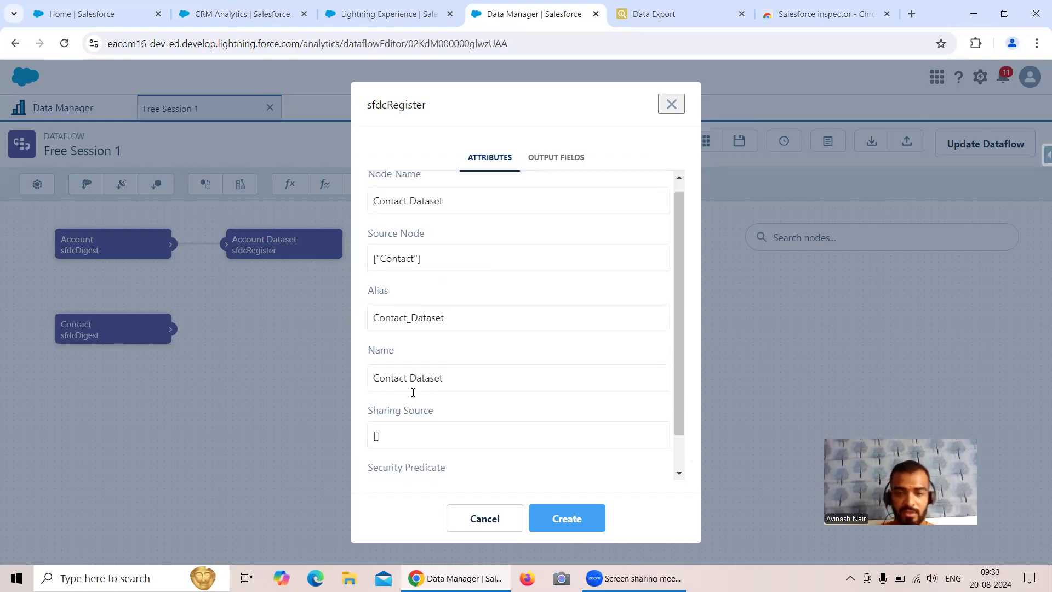
scroll(413, 392, "down", 1)
left_click(561, 516)
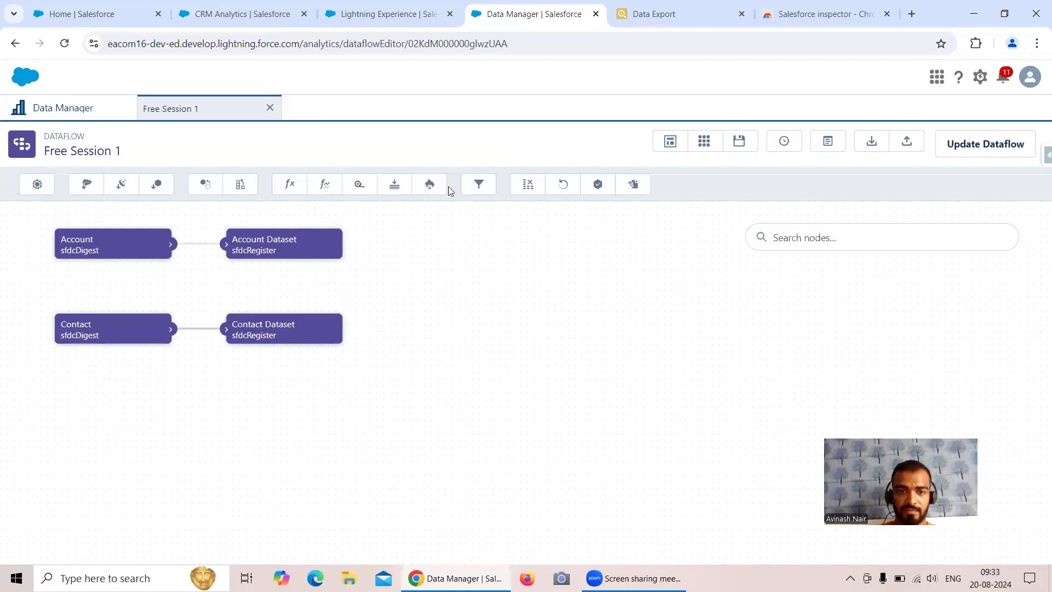
left_click(88, 184)
Name the new digest node Leads and set Lead as its source object
type("Leads")
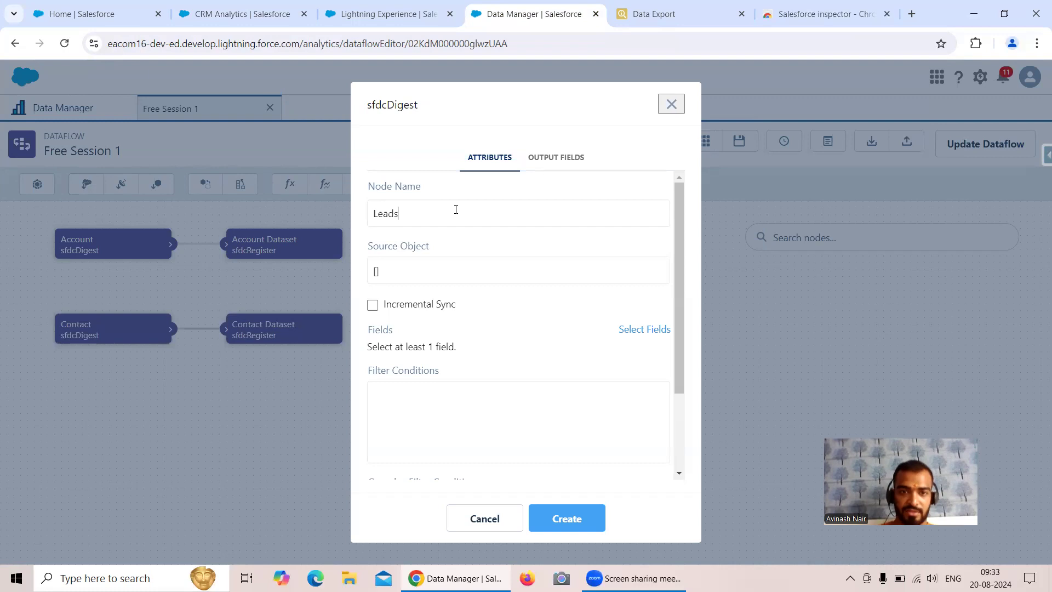
left_click(445, 272)
left_click(444, 269)
type("Lead")
left_click(430, 295)
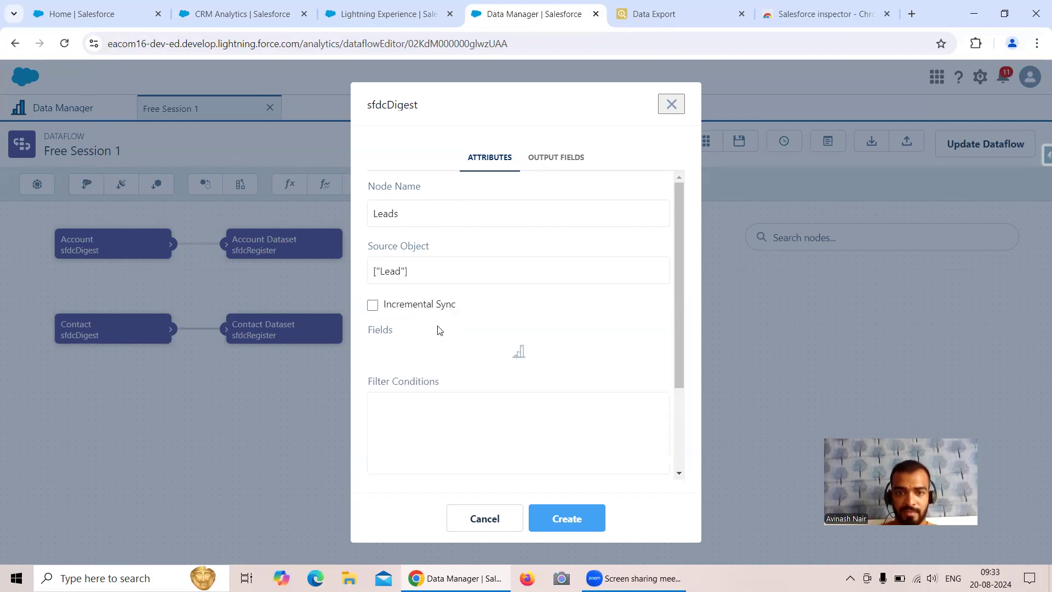
Add the Id and AnnualRevenue fields to the Leads node
left_click(624, 330)
left_click(427, 352)
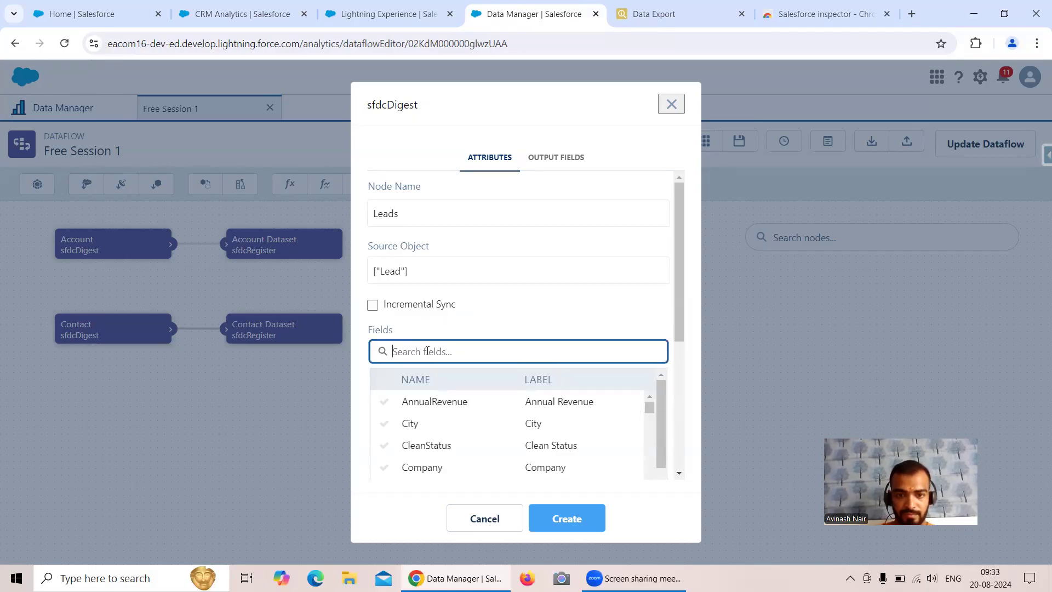
type("Id")
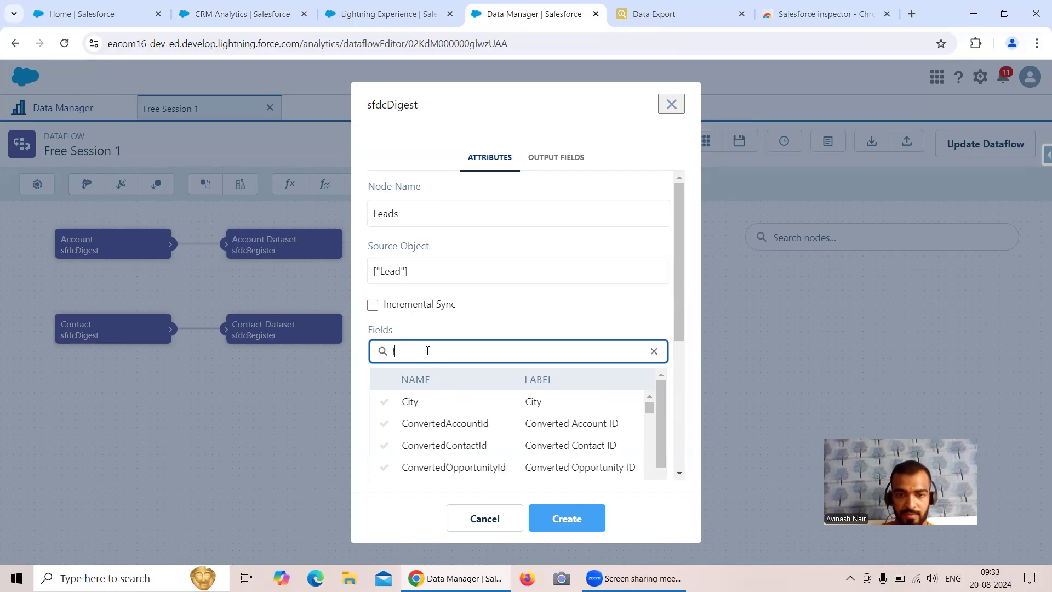
scroll(460, 439, "down", 1)
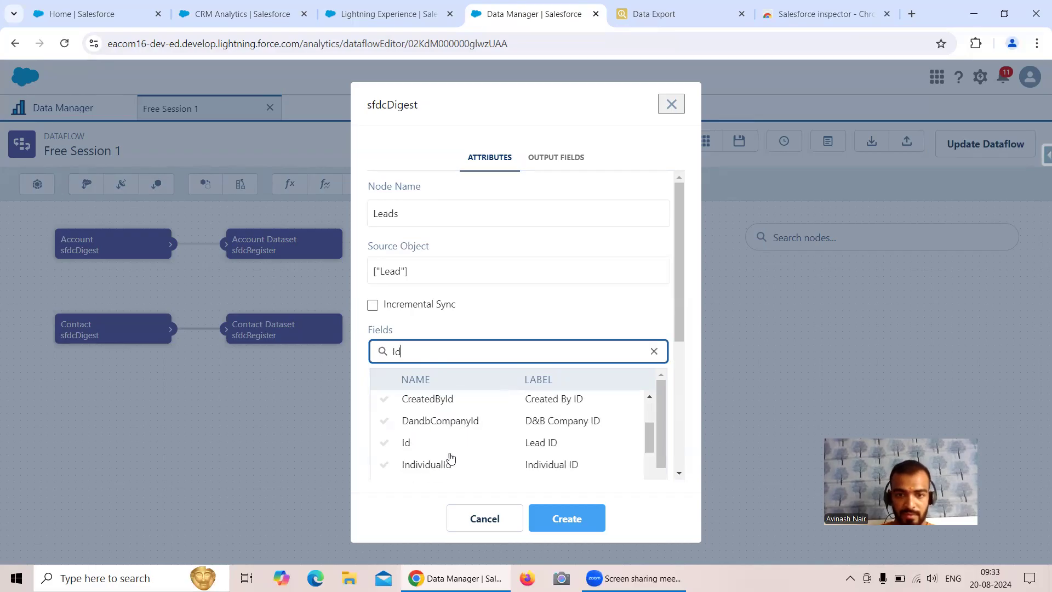
left_click(423, 443)
left_click(629, 332)
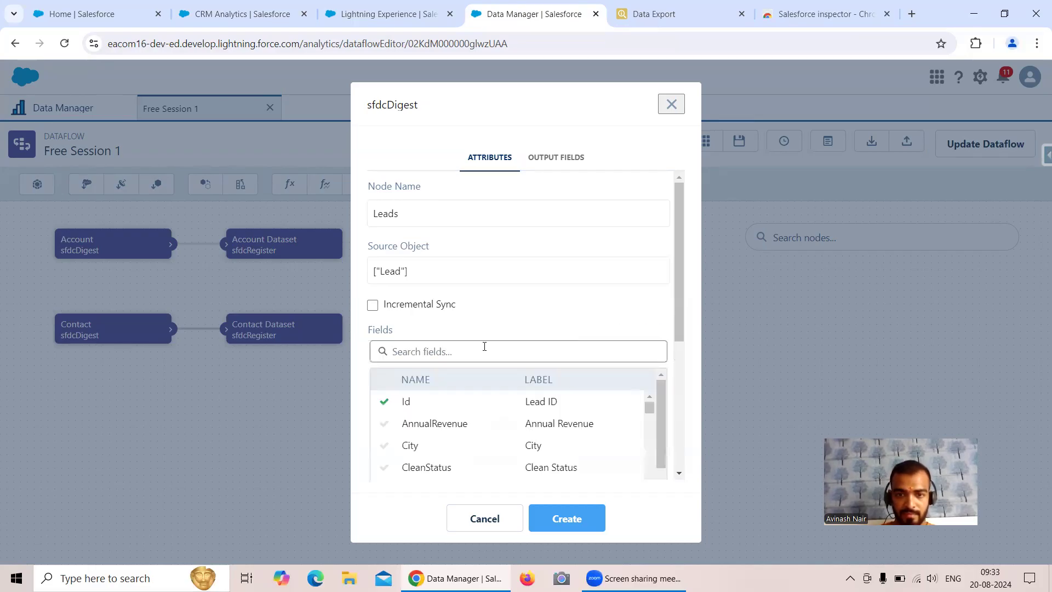
left_click(449, 426)
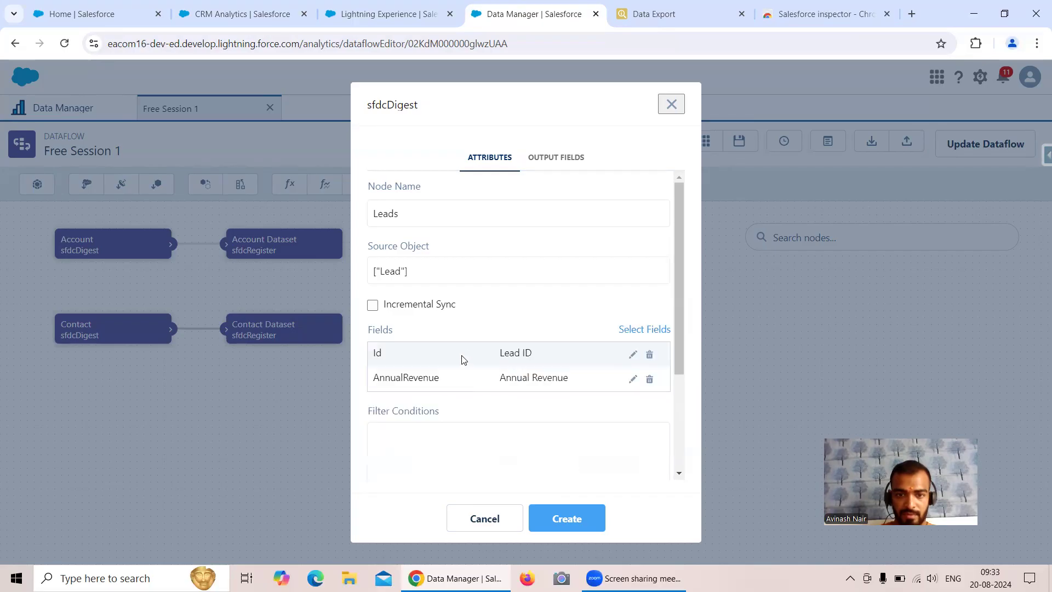
Add the Industry and Name fields and create the Leads node
left_click(630, 332)
scroll(497, 432, "down", 2)
scroll(497, 432, "down", 6)
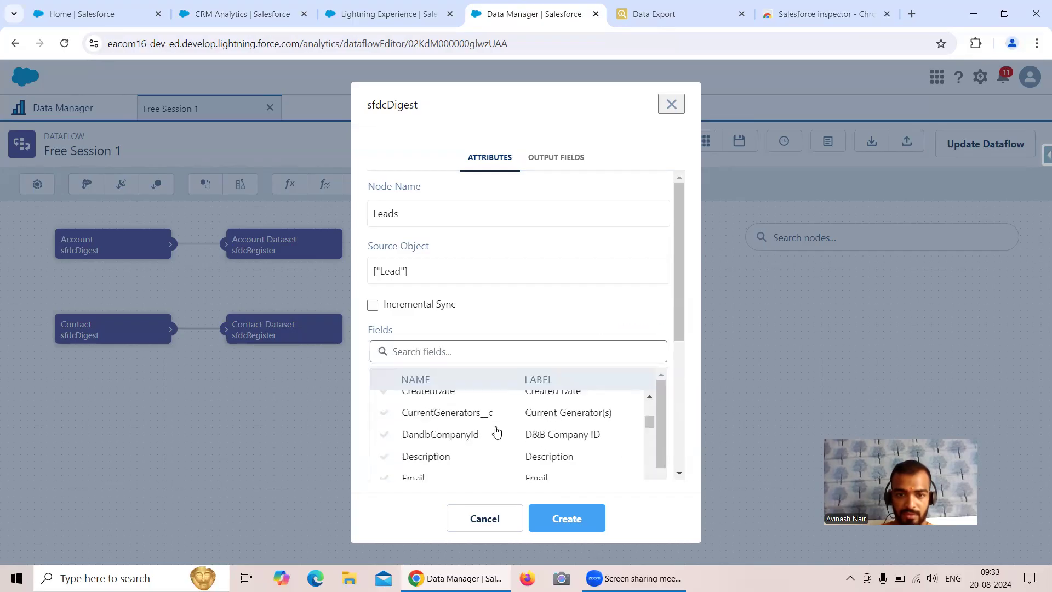
scroll(497, 432, "up", 2)
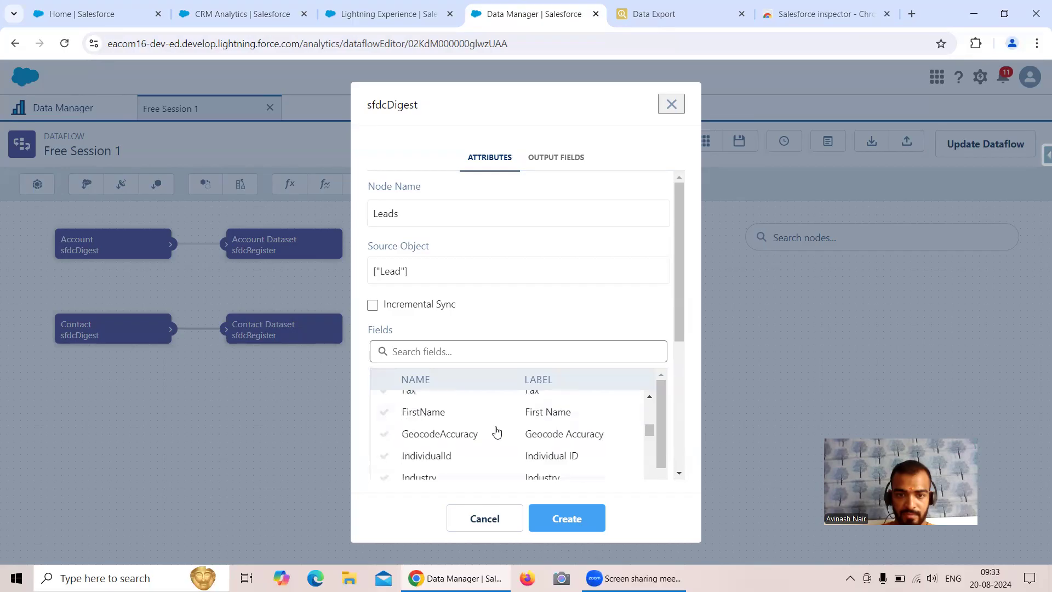
scroll(433, 437, "down", 3)
scroll(433, 436, "up", 1)
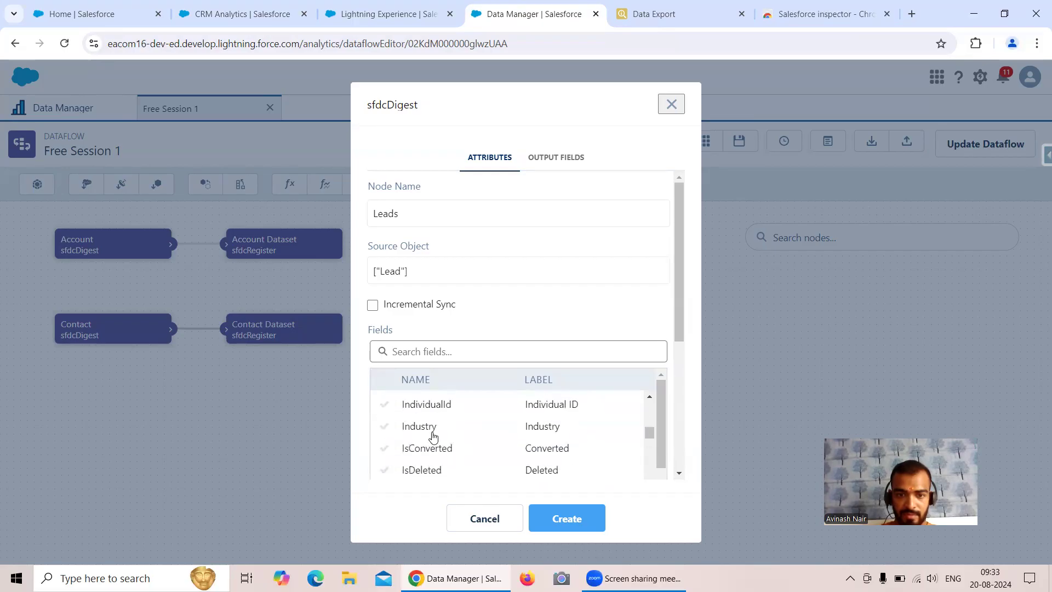
left_click(425, 427)
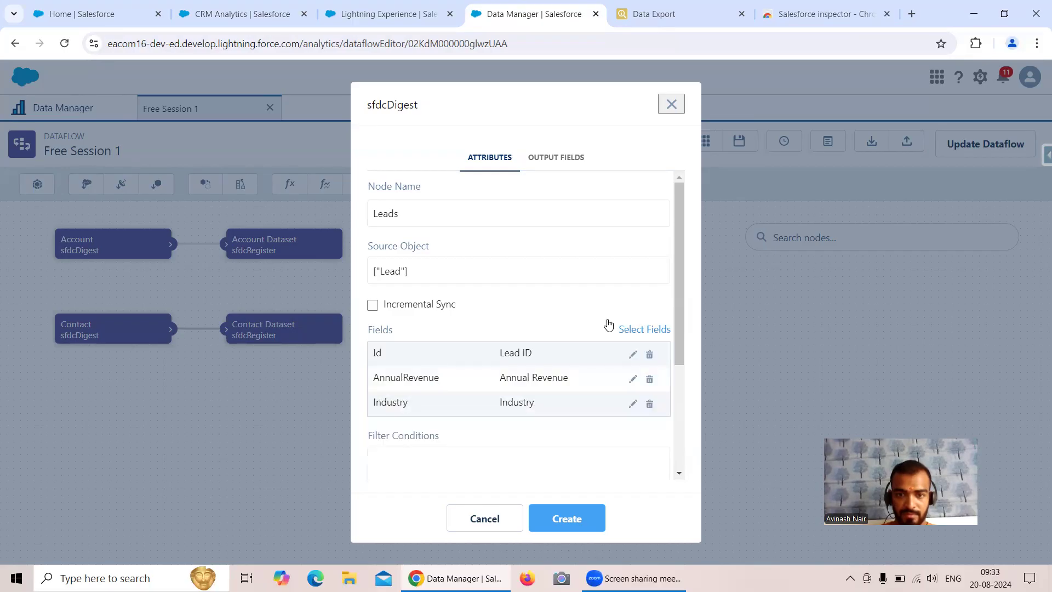
left_click(634, 329)
scroll(506, 428, "down", 6)
scroll(505, 428, "down", 3)
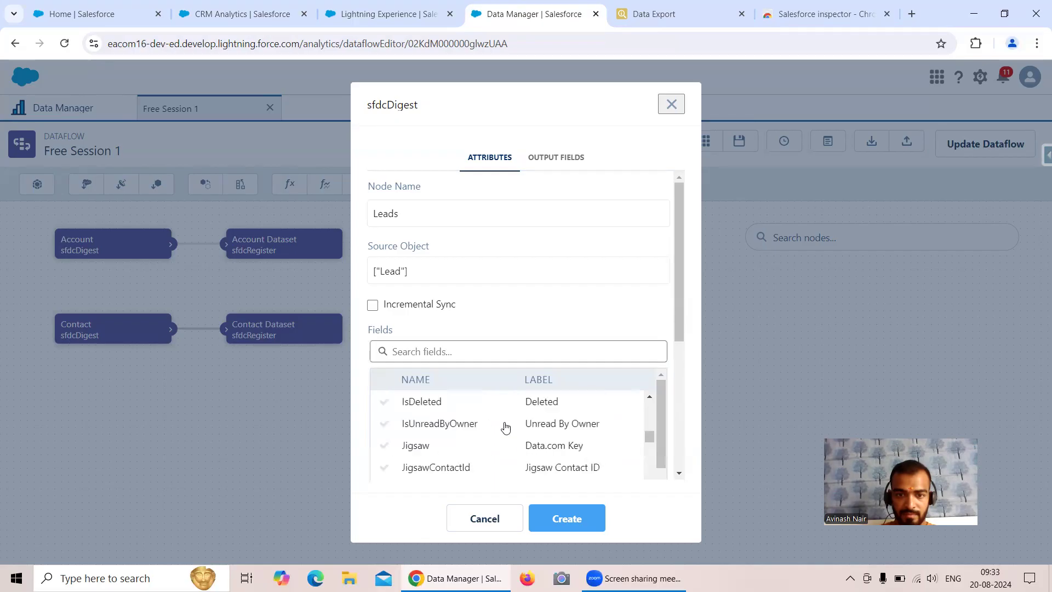
scroll(505, 426, "up", 2)
left_click(474, 352)
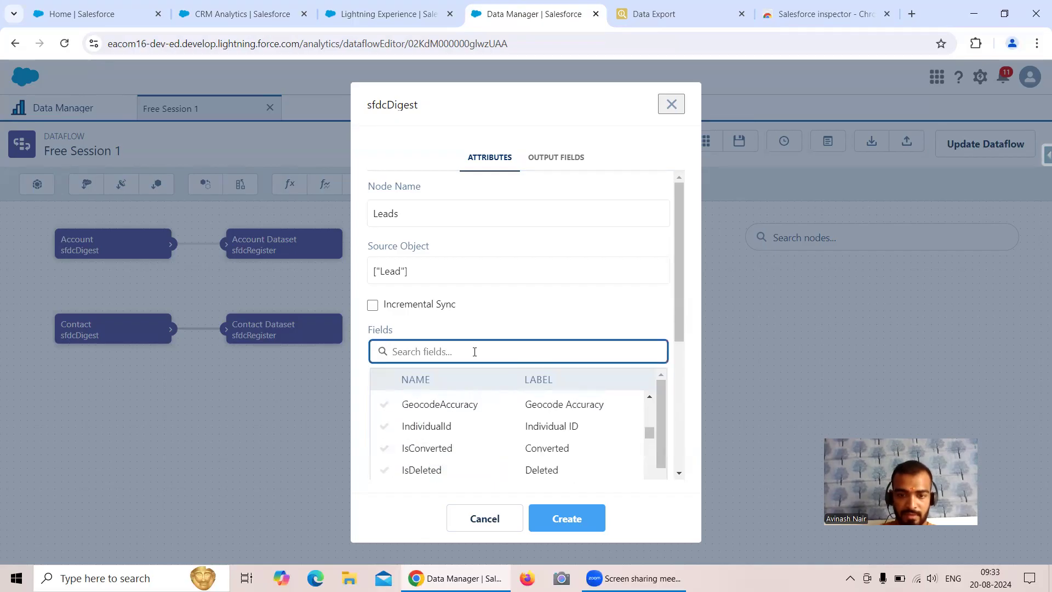
type("Nam")
left_click(424, 446)
left_click(566, 519)
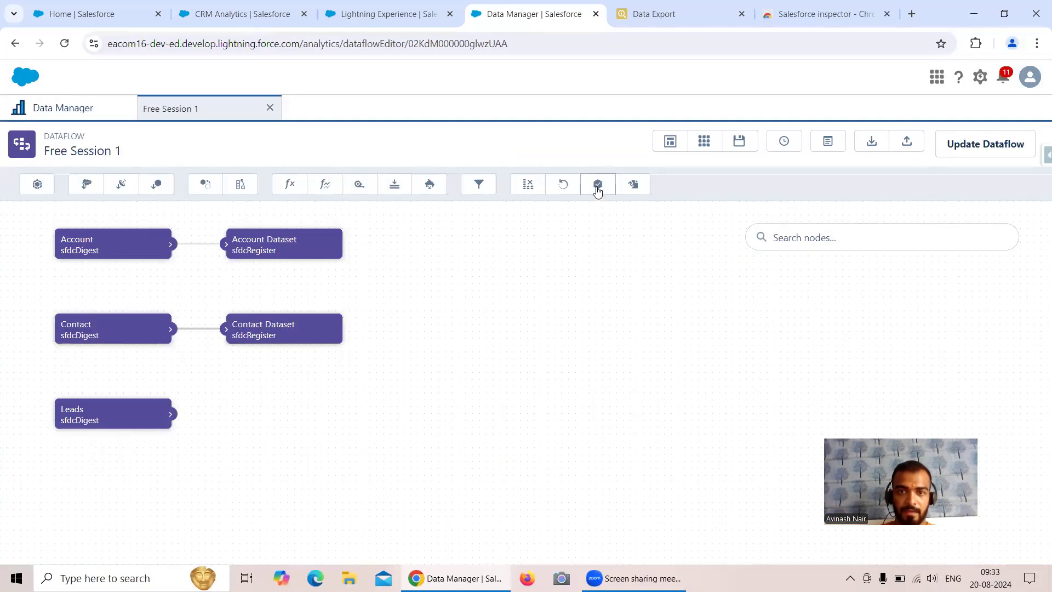
Register the Leads node as 'Lead Dataset' with alias Lead_Dataset and name 'Lead Dataset'
left_click(597, 186)
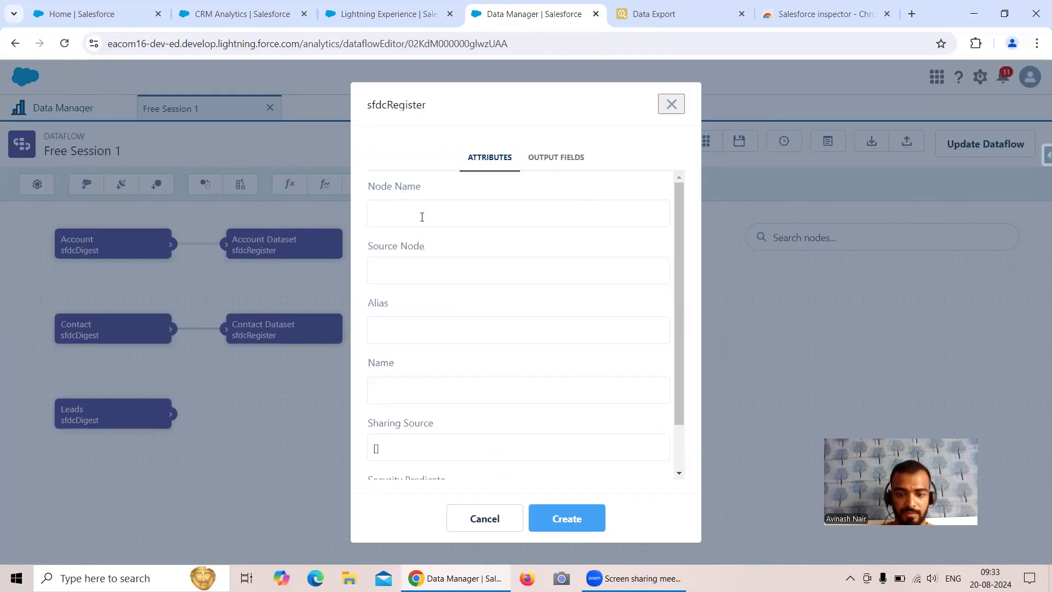
type("Lead Datas")
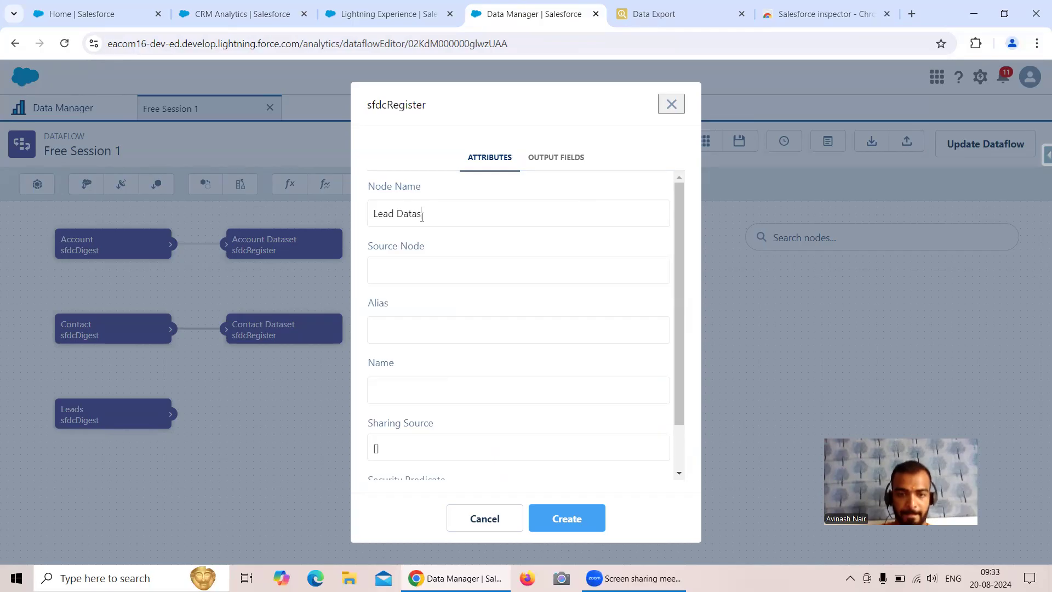
left_click(431, 274)
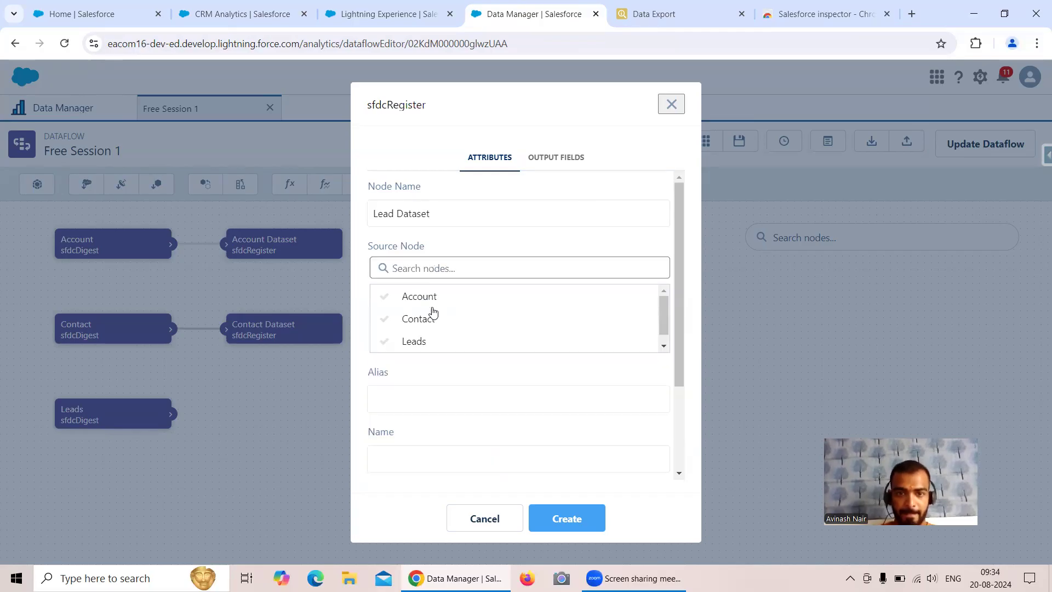
left_click(432, 348)
left_click(413, 331)
type("Lead_Dataset")
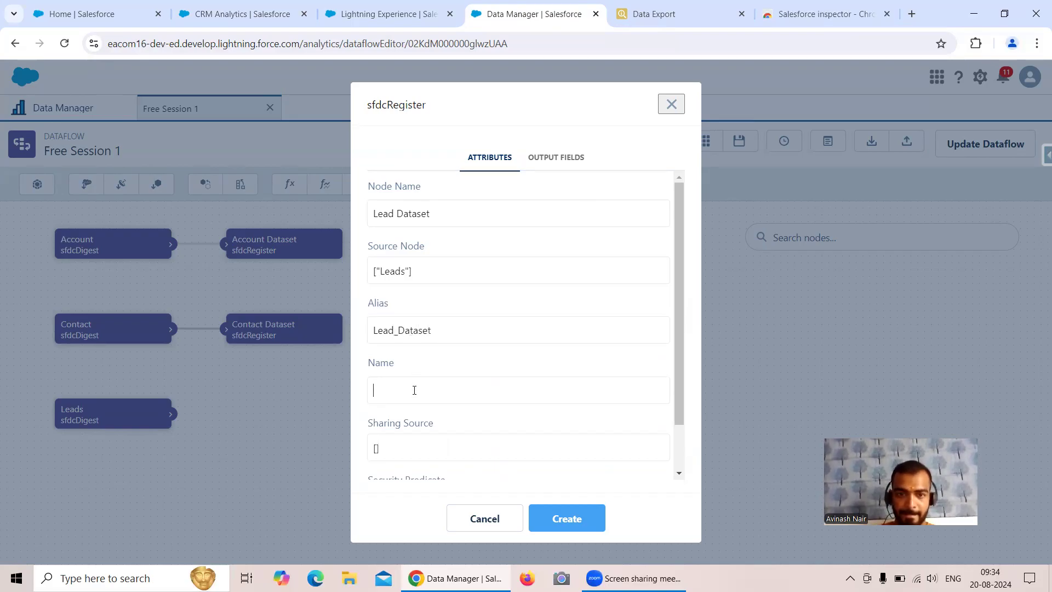
left_click(415, 390)
type("Lead Dataset")
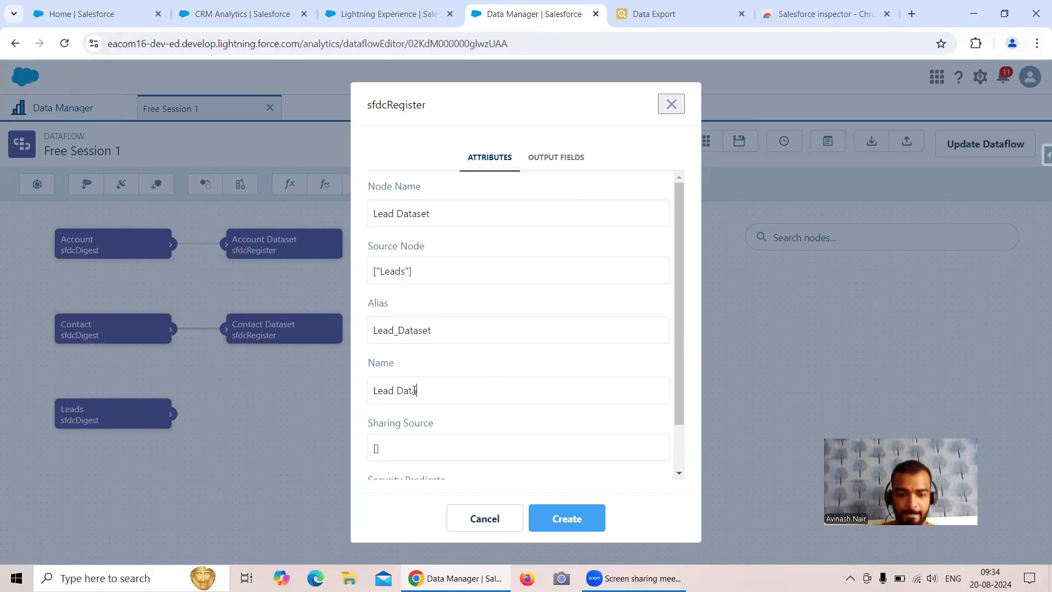
scroll(422, 390, "down", 2)
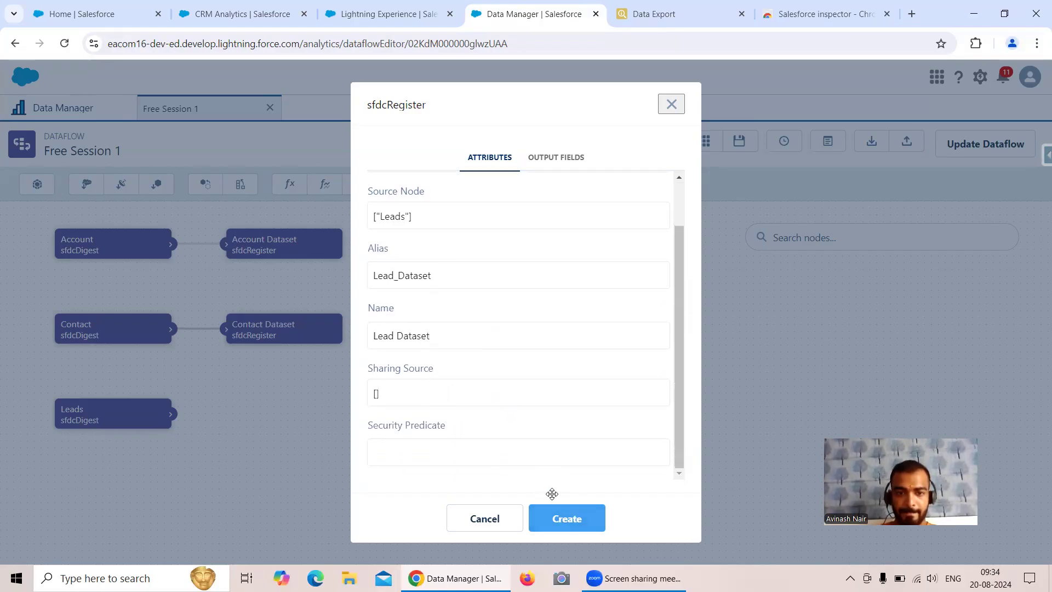
left_click(551, 510)
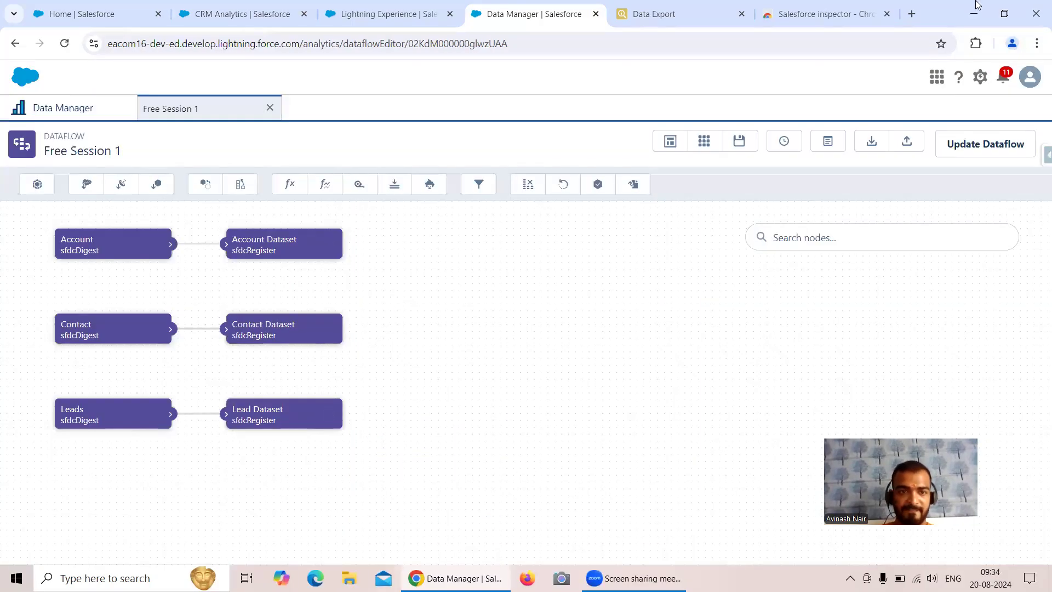
left_click(86, 185)
Name the new digest node Opportunities and set Opportunity as its source object
type("Opportunities")
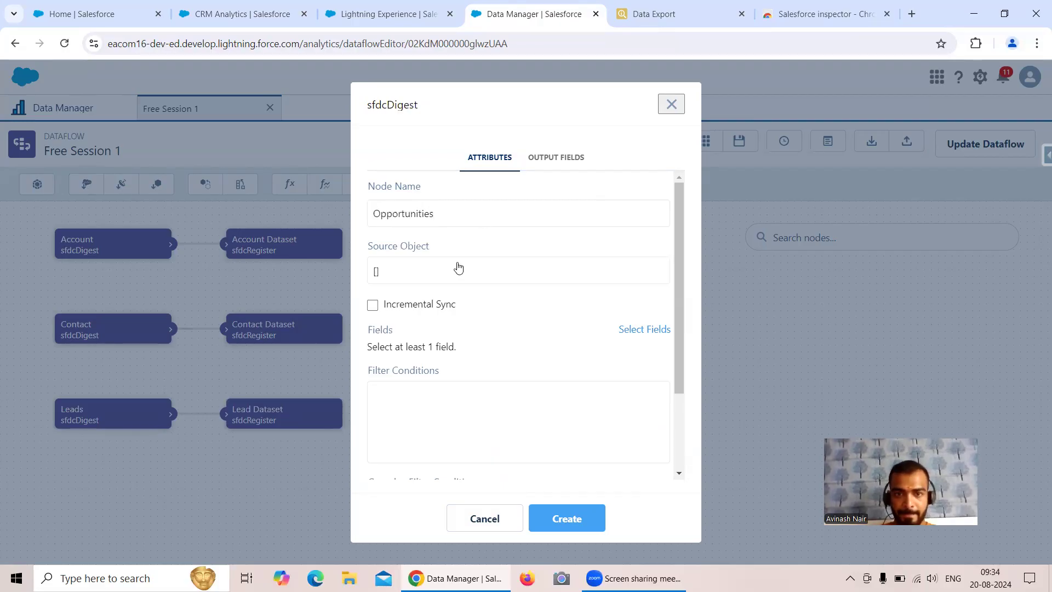
left_click(459, 268)
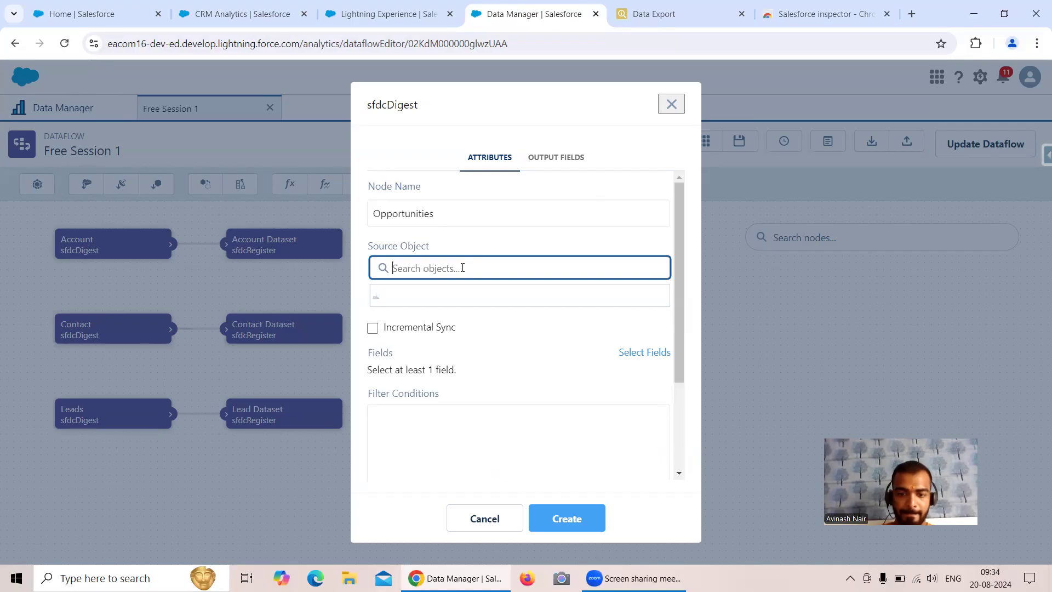
type("Opp")
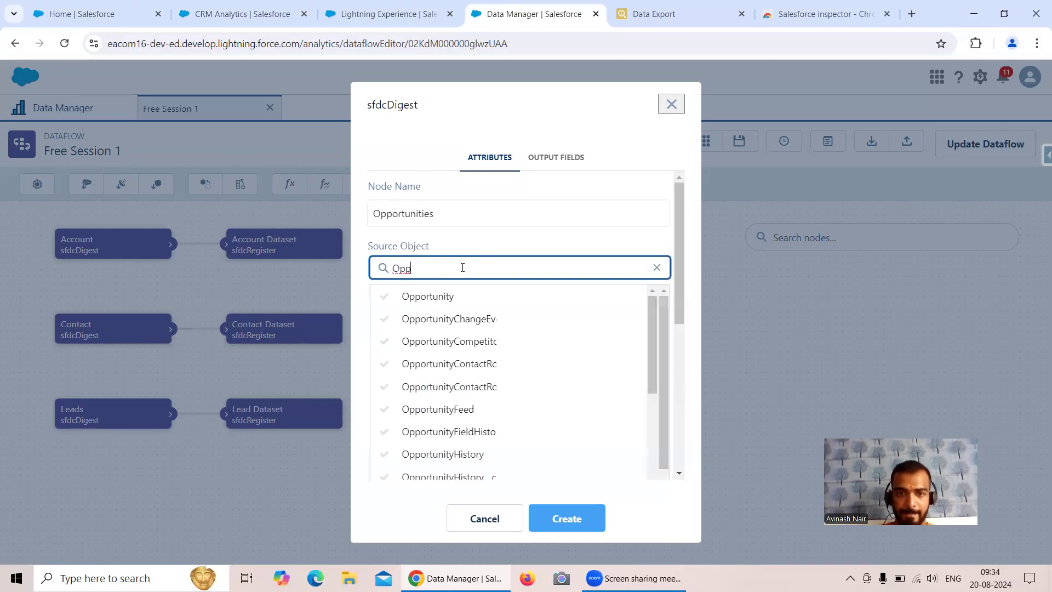
left_click(441, 296)
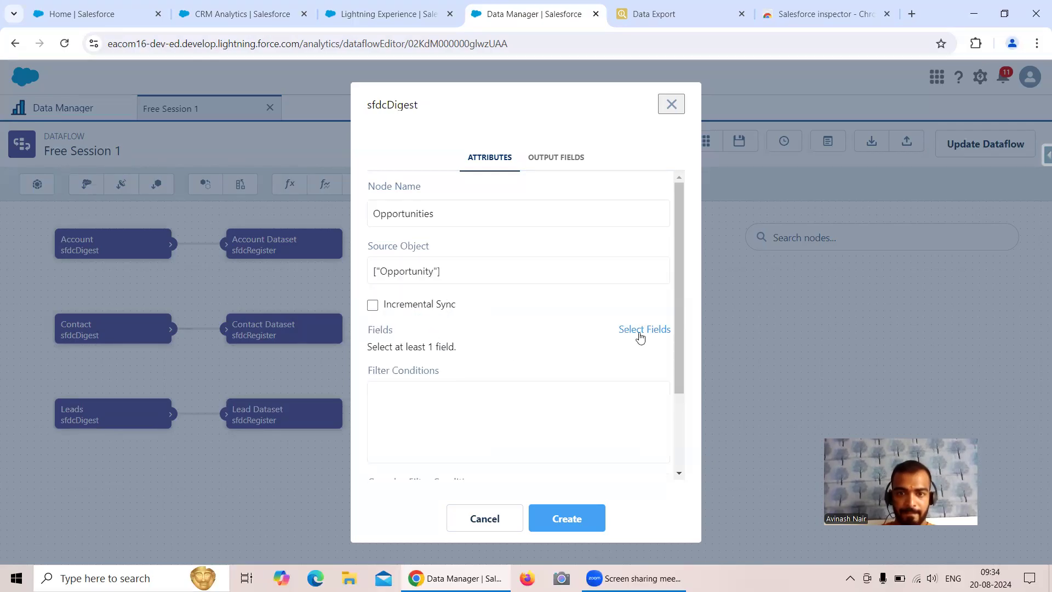
Add the AccountId and Id fields to the Opportunities node
left_click(640, 331)
left_click(486, 348)
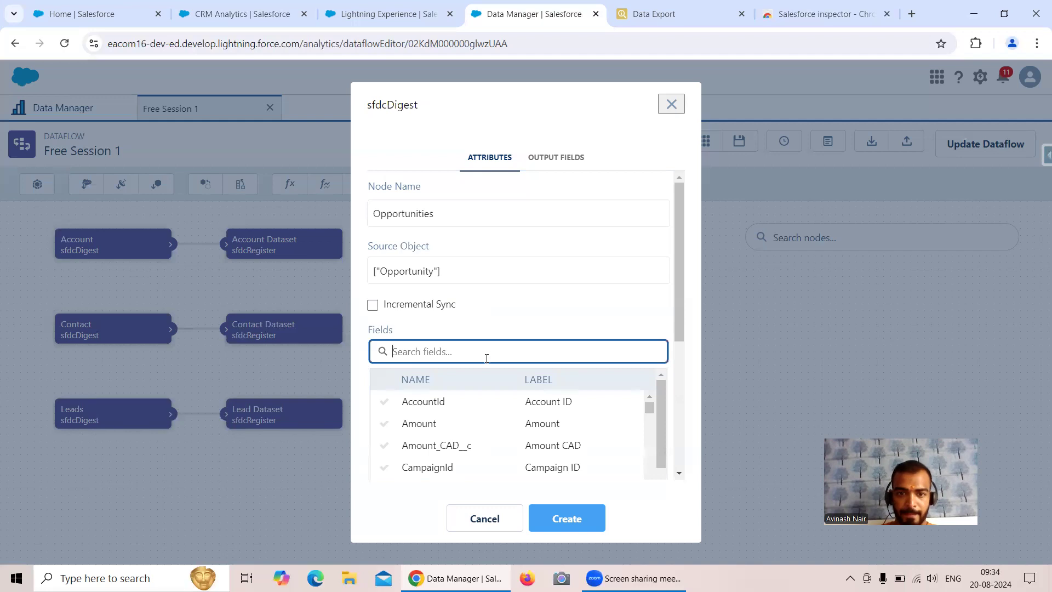
left_click(442, 402)
left_click(666, 332)
left_click(518, 345)
type("Id")
scroll(483, 416, "down", 2)
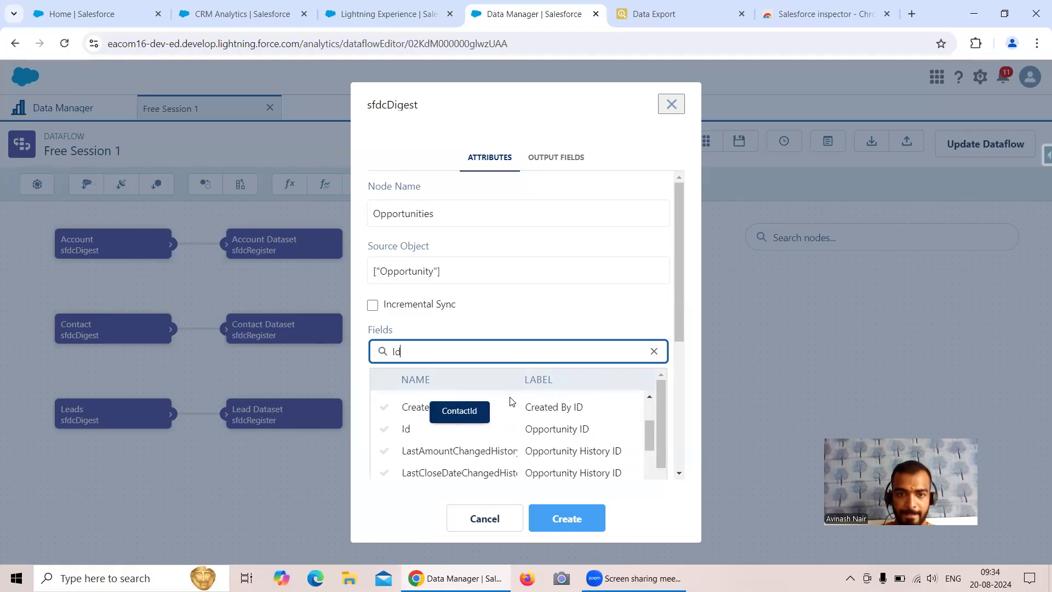
left_click(403, 424)
Add the Name and StageName fields and create the Opportunities node
left_click(625, 330)
left_click(497, 350)
type("Name")
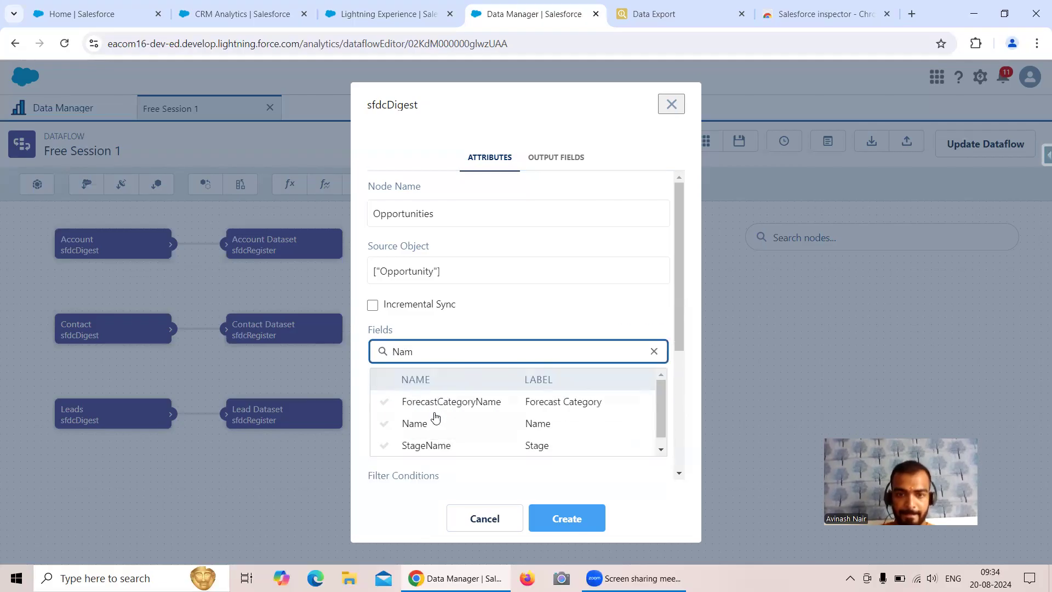
left_click(434, 423)
left_click(640, 329)
left_click(546, 347)
type("Stag")
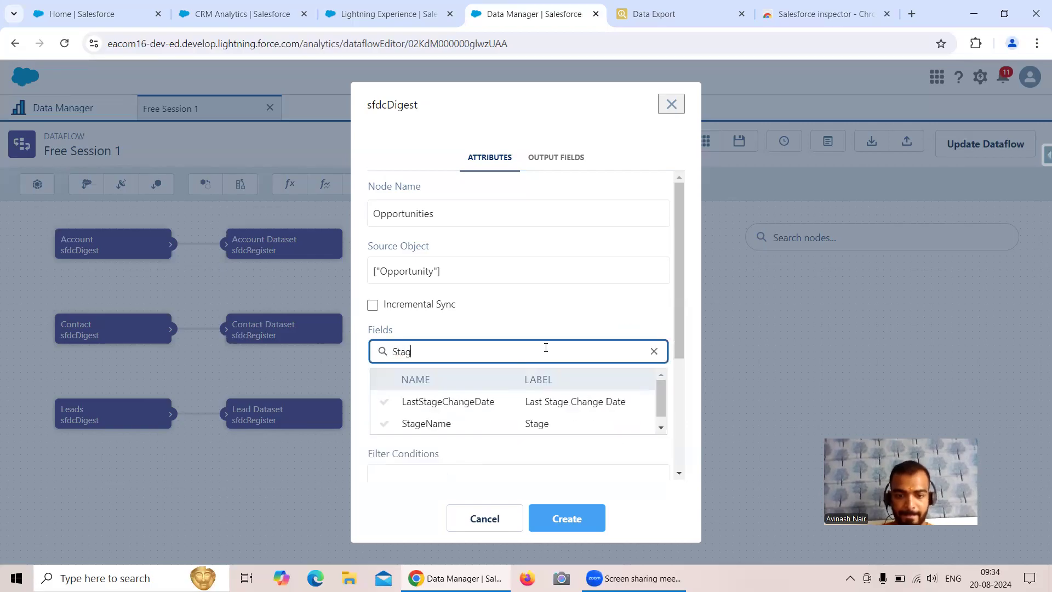
type("e")
left_click(444, 426)
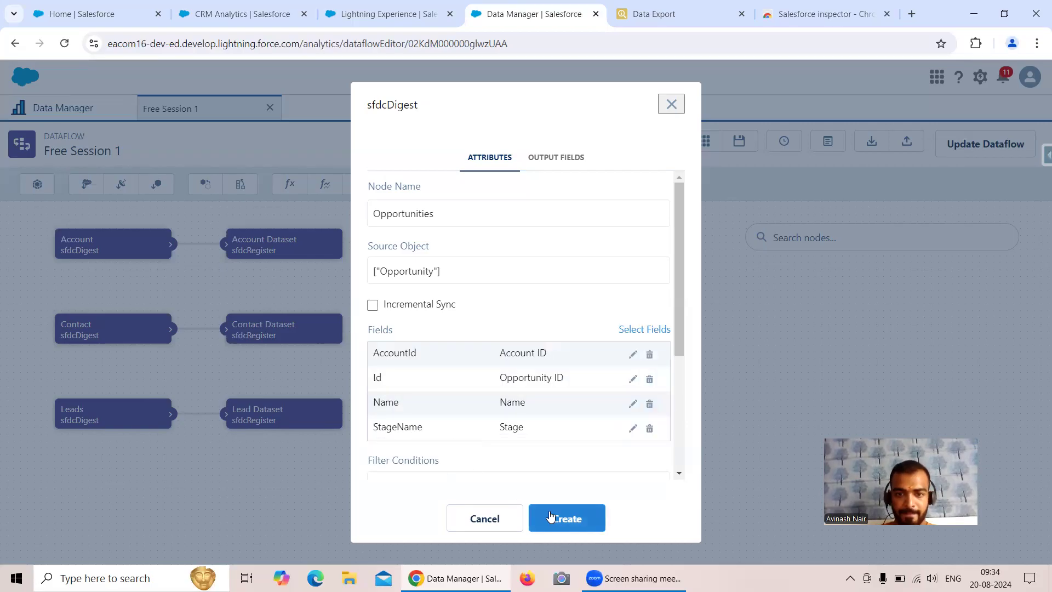
left_click(550, 516)
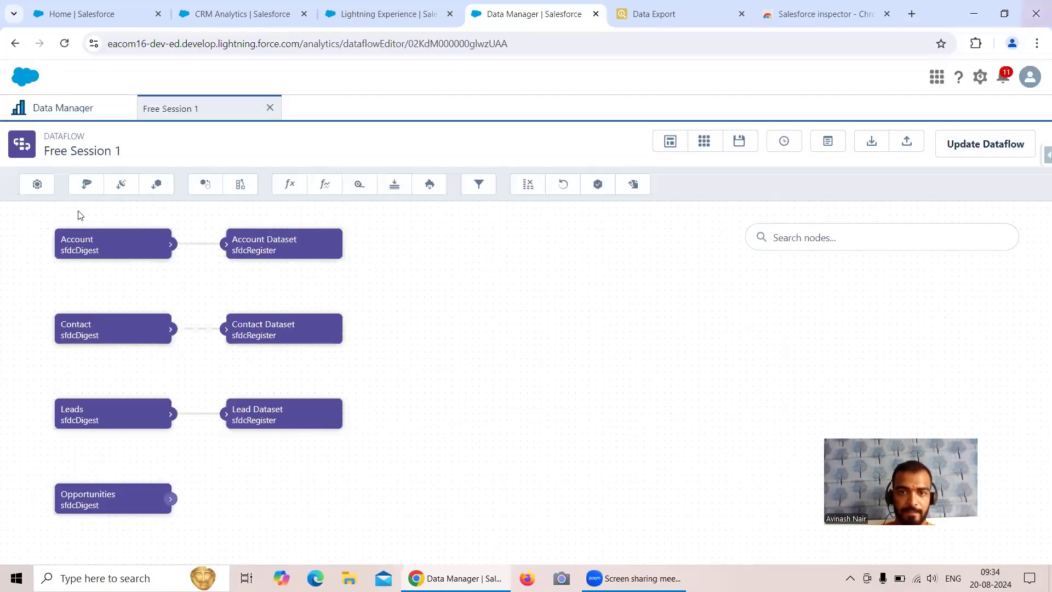
Register the Opportunities node as 'Opportunity Dataset' with alias Opportunity_Dataset and name 'Opportunity Dataset'
left_click(599, 184)
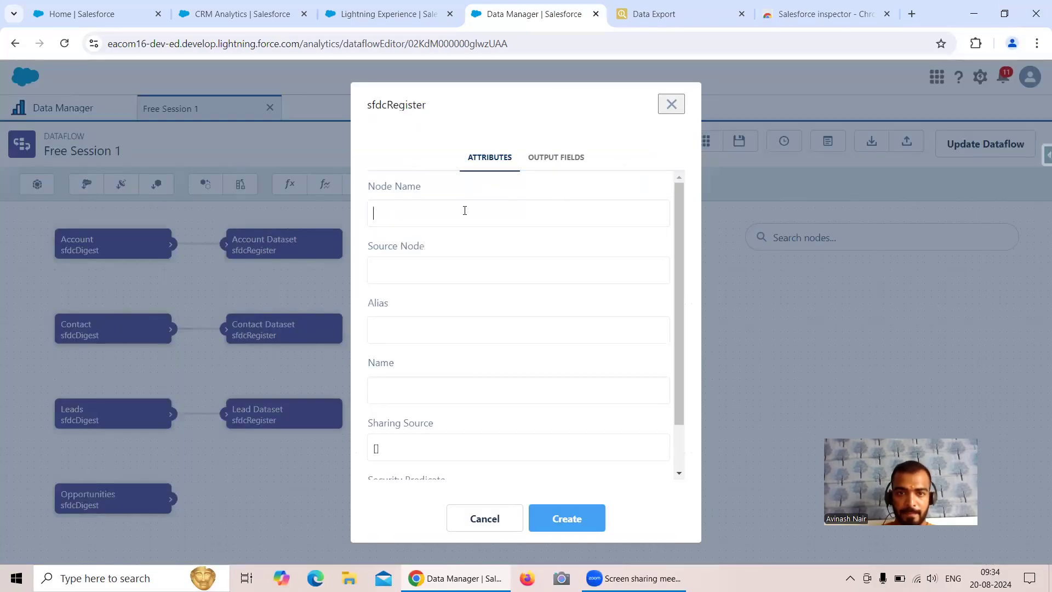
type("Opportun")
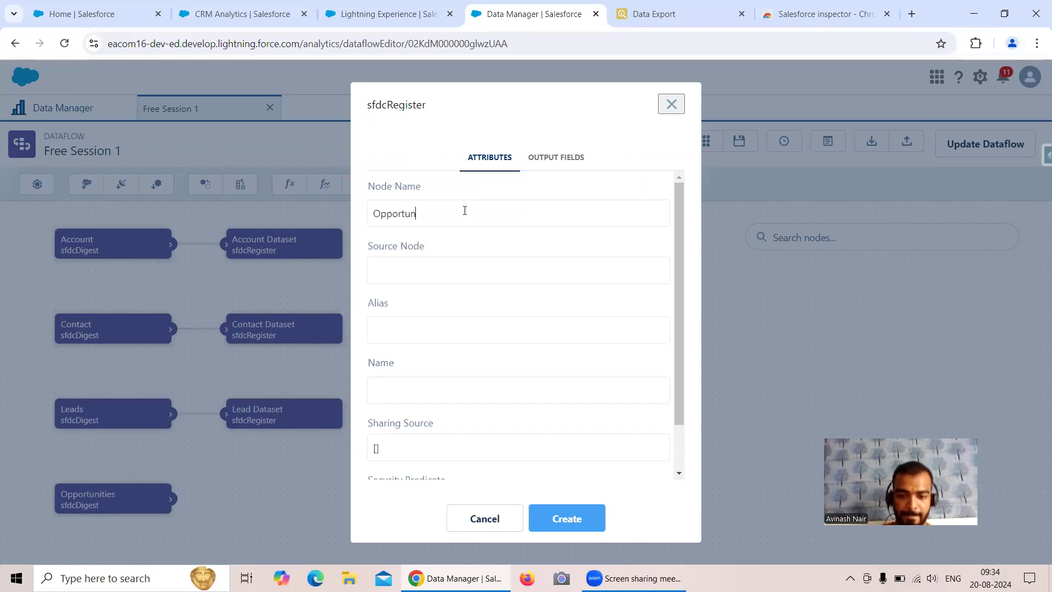
type("ity")
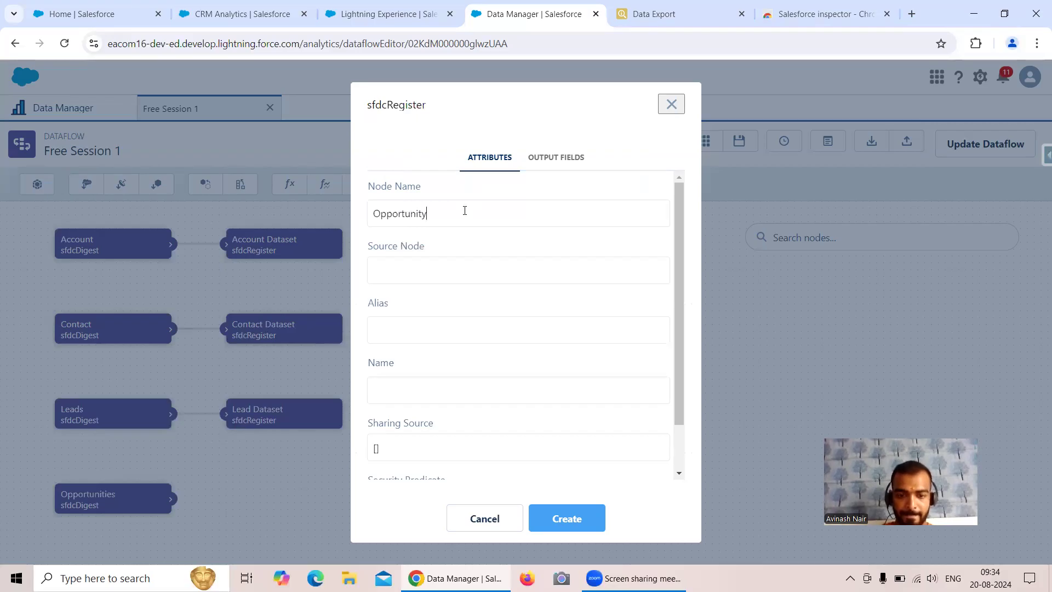
type(" Dataset")
left_click(456, 277)
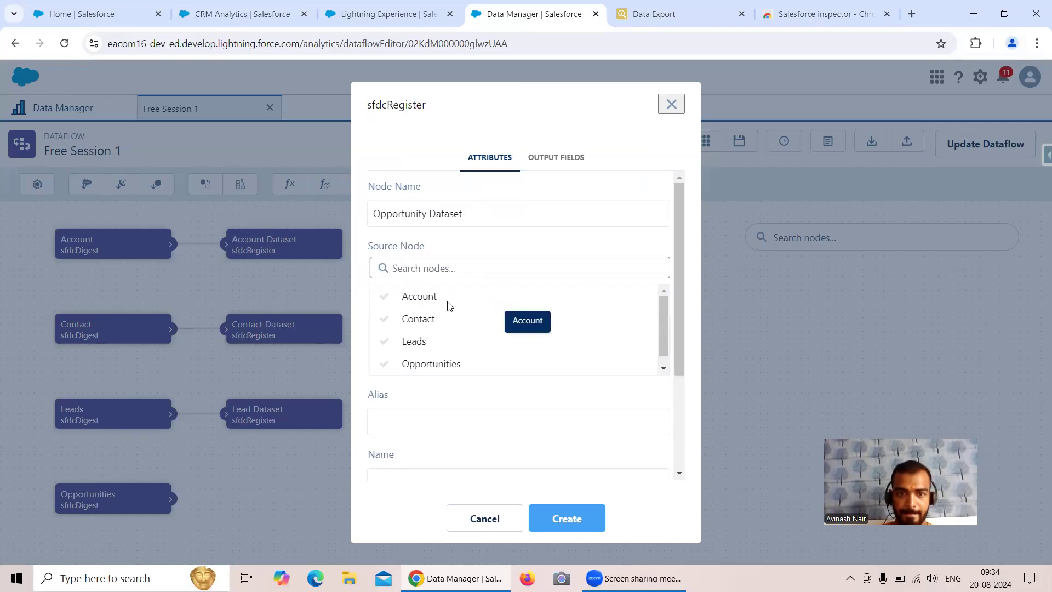
left_click(437, 364)
left_click(410, 331)
type("Opportuni")
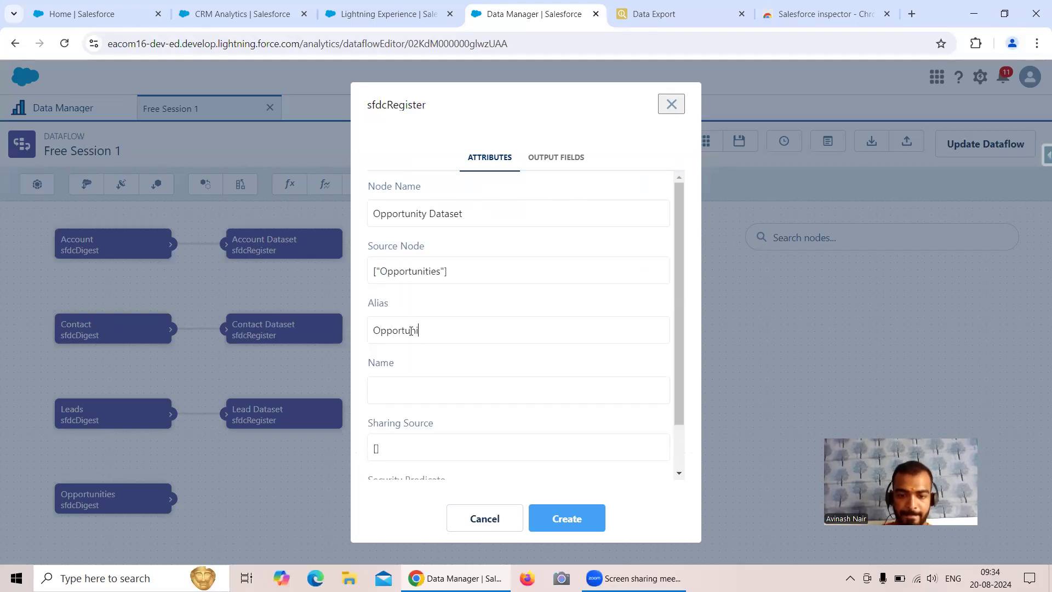
type("ty_Dataset")
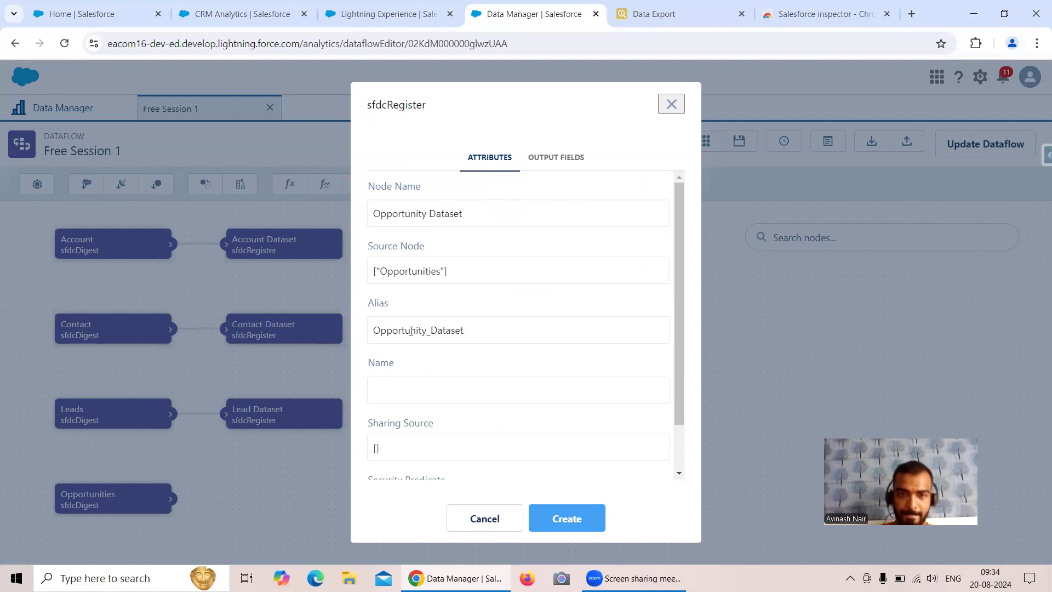
left_click(416, 395)
type("Oppor")
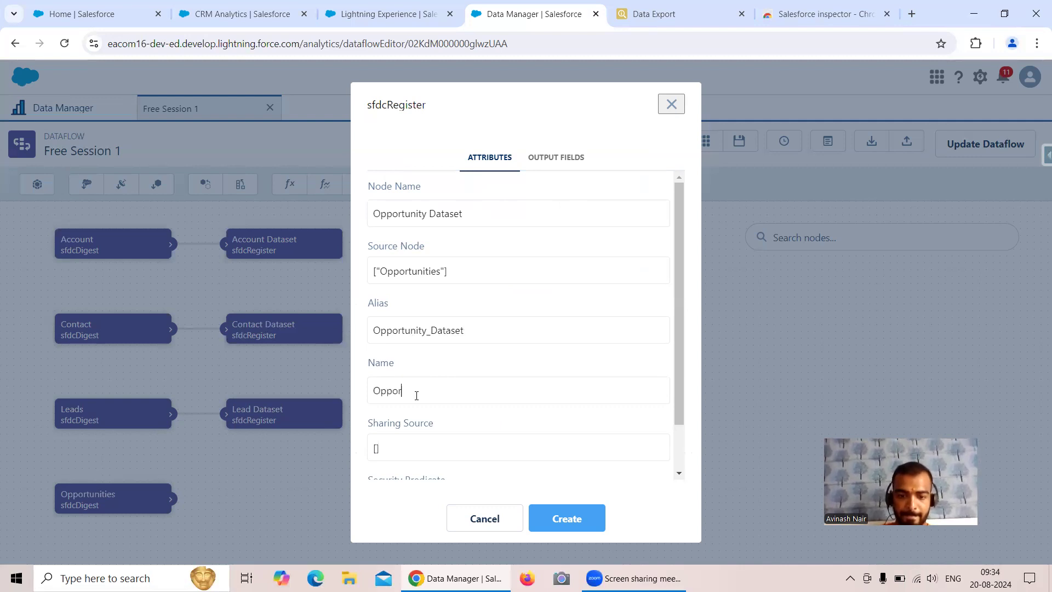
type("tunity Dataset")
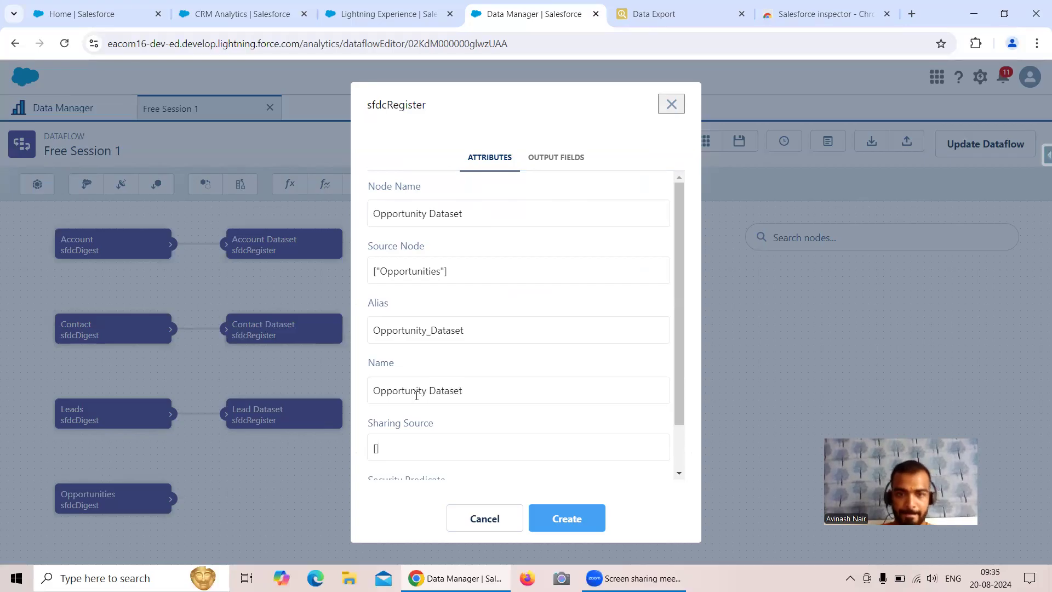
scroll(461, 380, "down", 1)
scroll(474, 322, "up", 1)
scroll(474, 322, "down", 1)
left_click(572, 524)
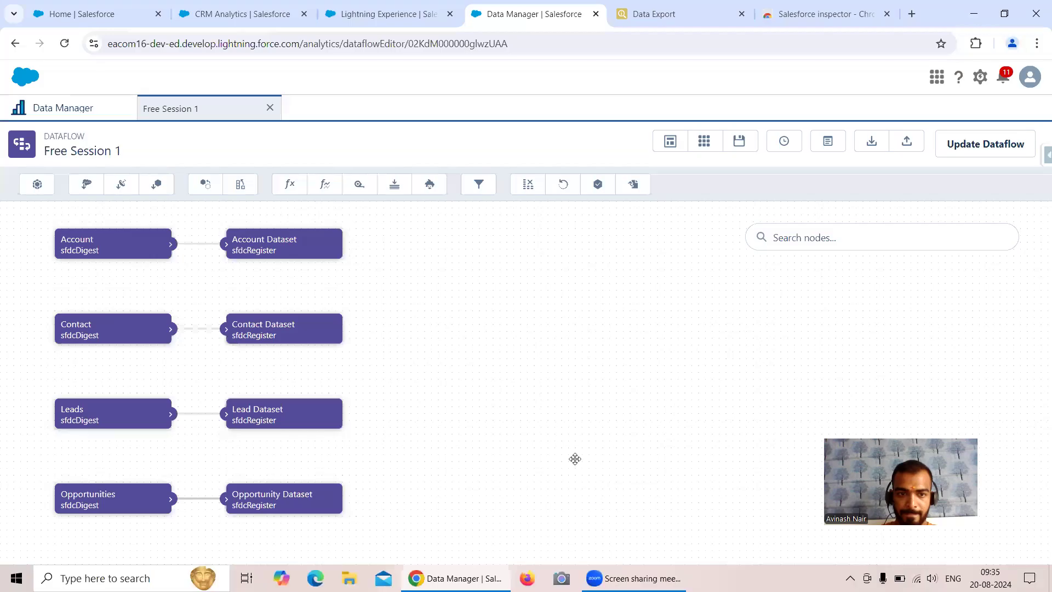
Start a digest node named Product with Product2 as its source object
left_click(86, 185)
type("Product")
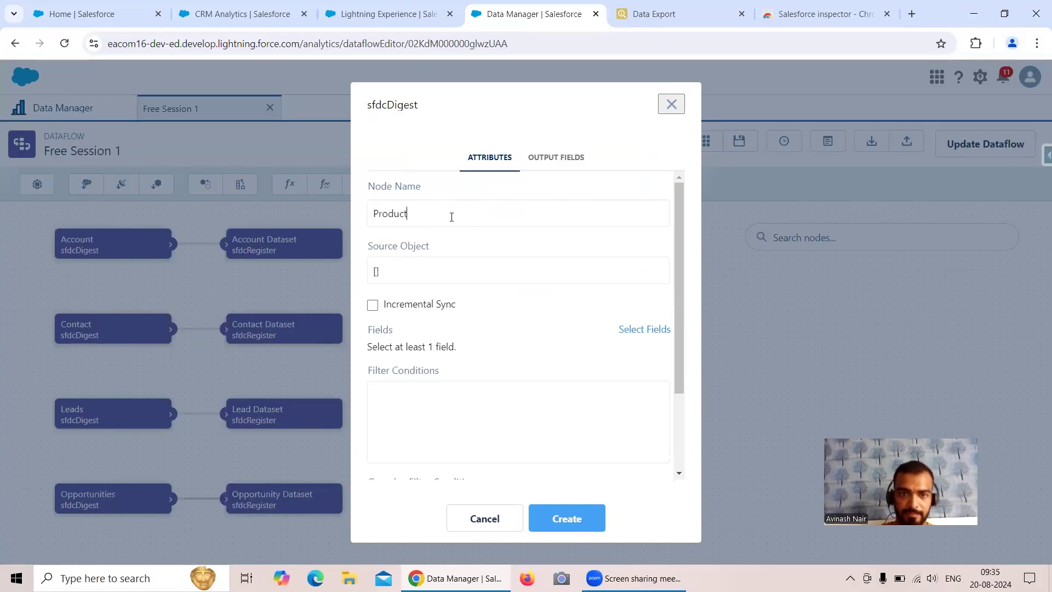
left_click(455, 274)
type("P")
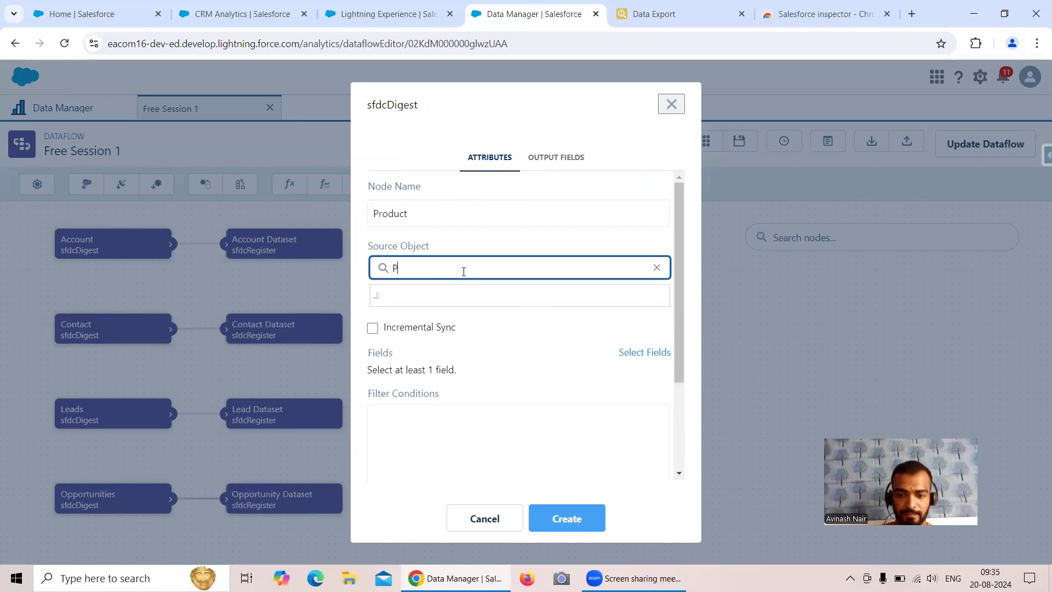
type("roduct2\"]")
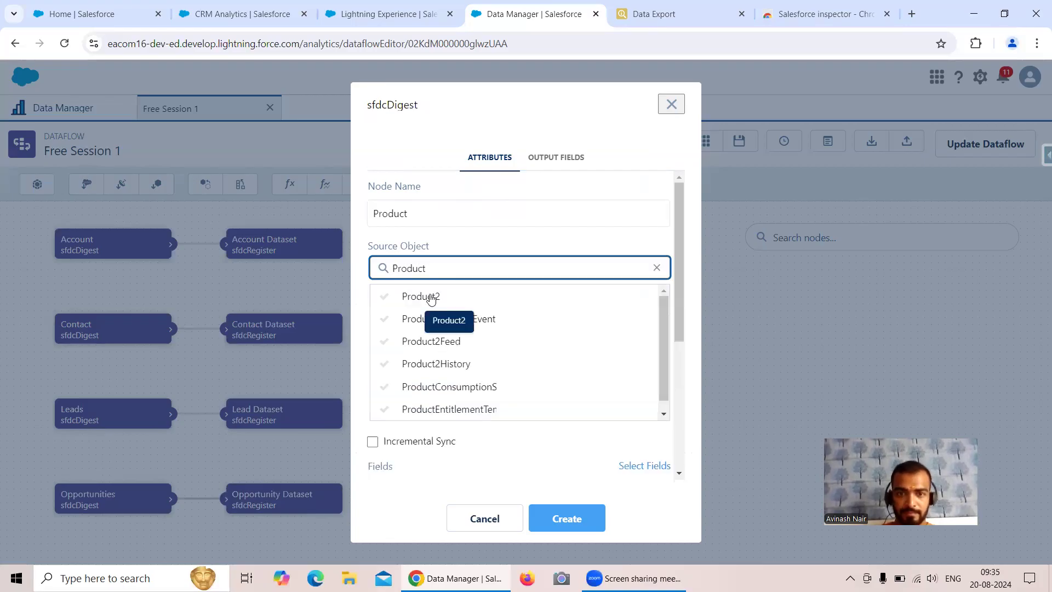
left_click(428, 296)
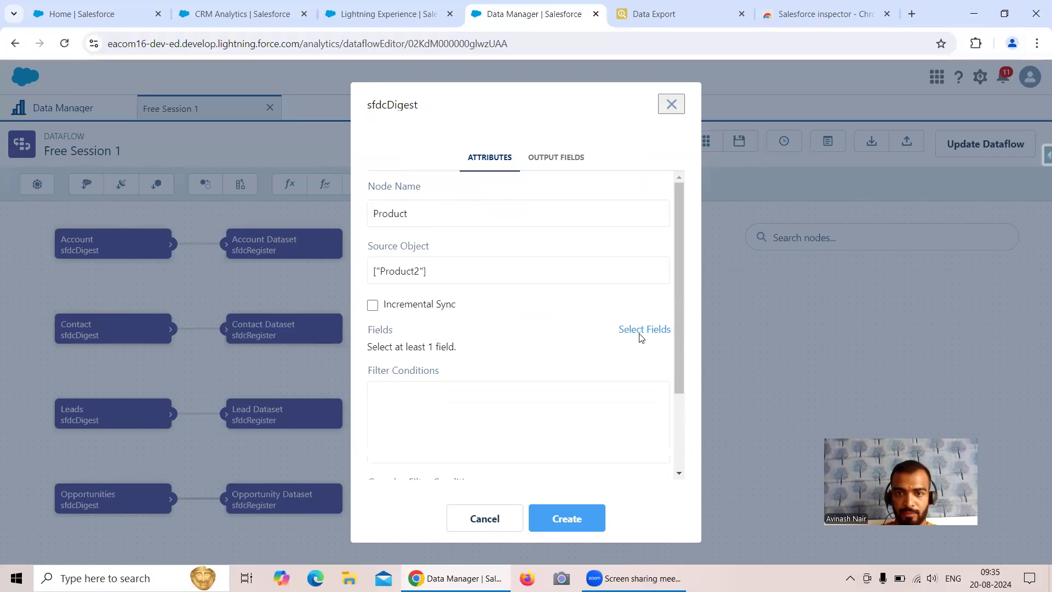
Select the Id, Name and ProductCode fields and create the Product node
left_click(641, 336)
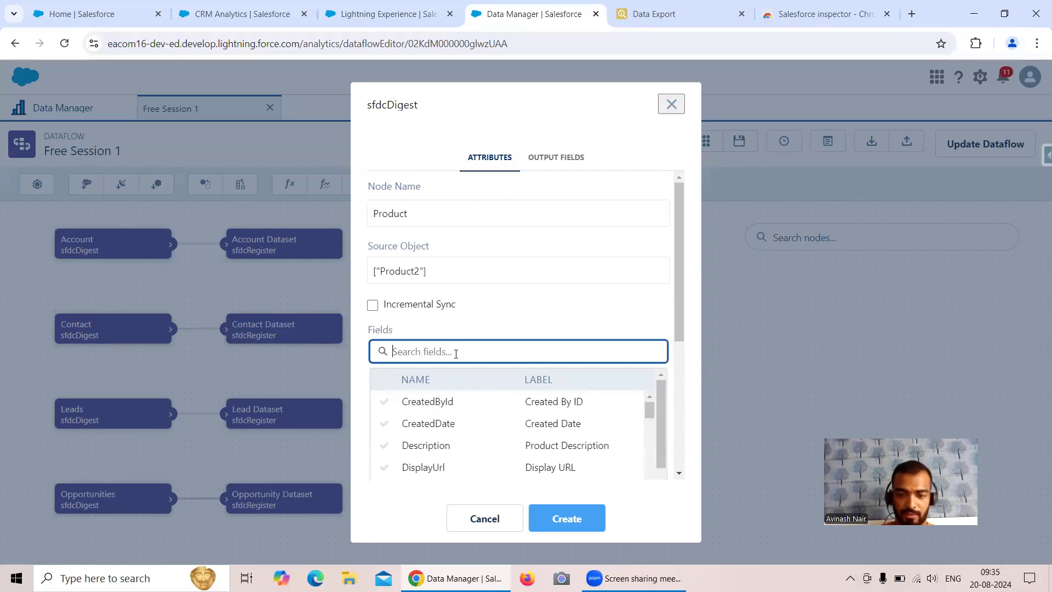
type("id")
left_click(412, 467)
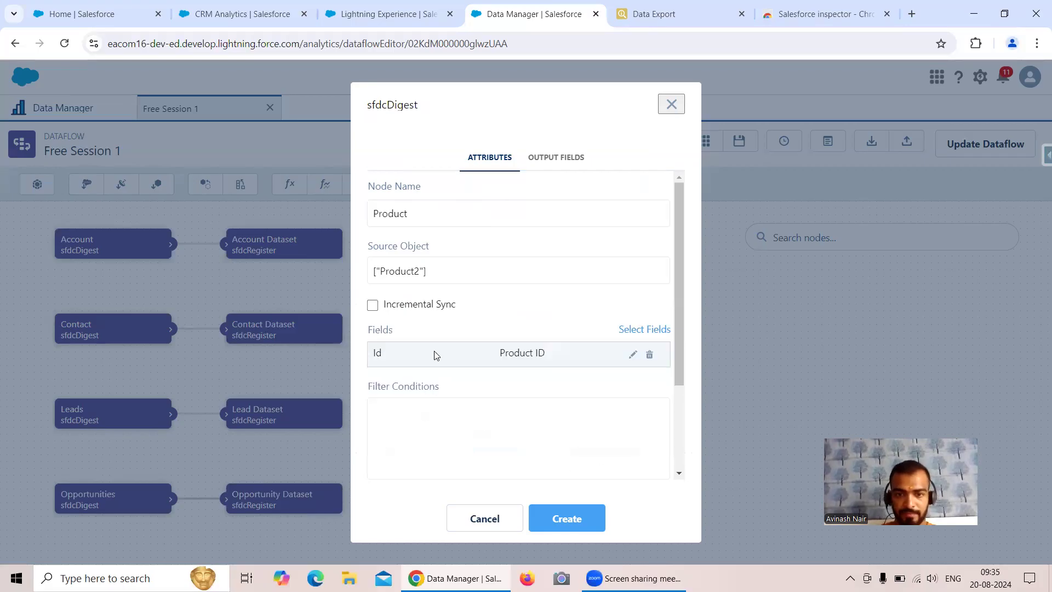
left_click(643, 330)
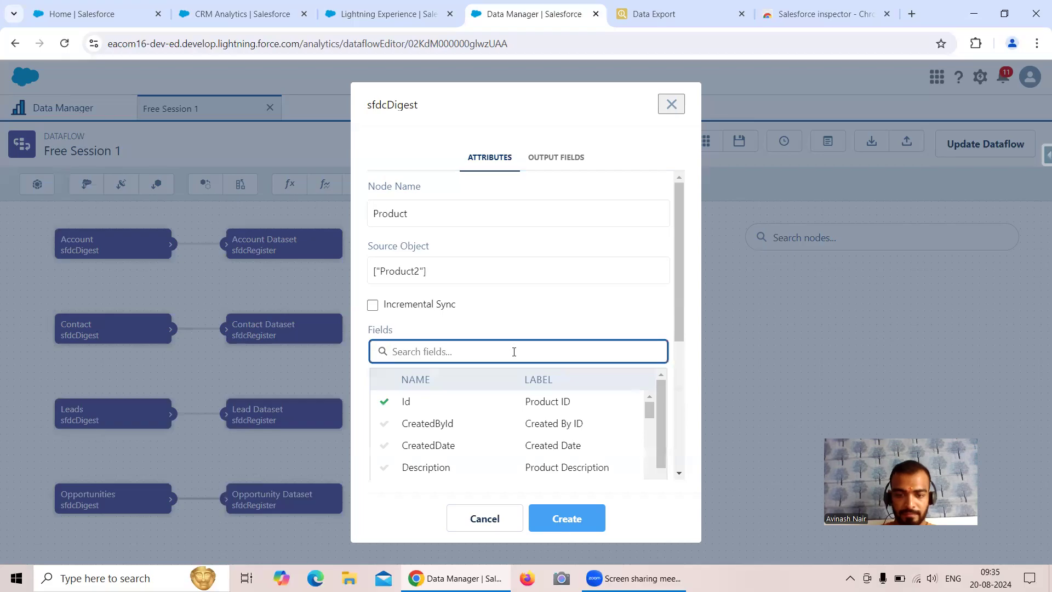
type("Nam")
left_click(488, 402)
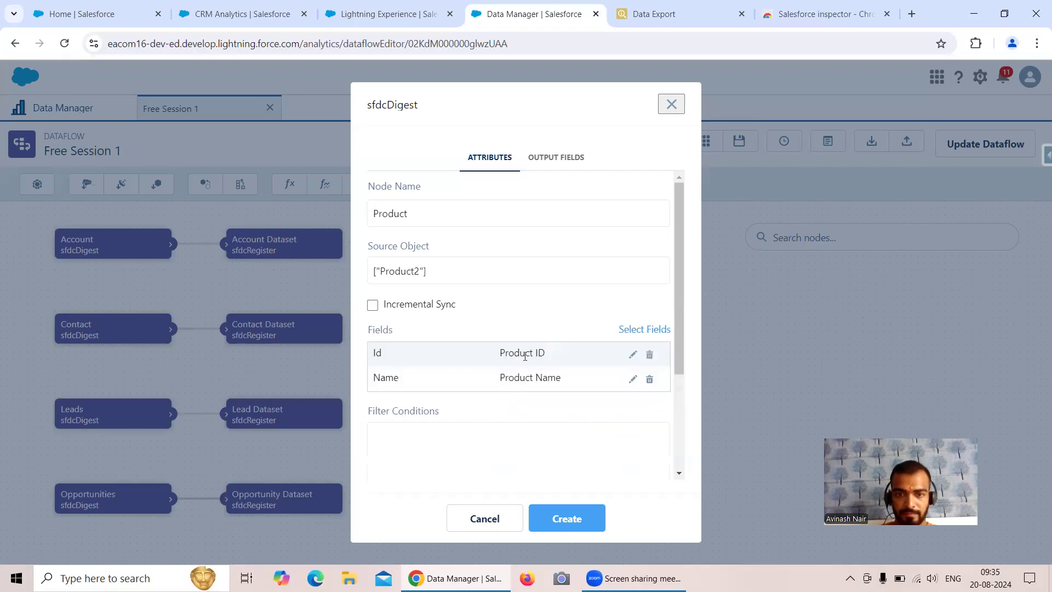
left_click(630, 330)
scroll(497, 408, "down", 1)
scroll(498, 411, "down", 2)
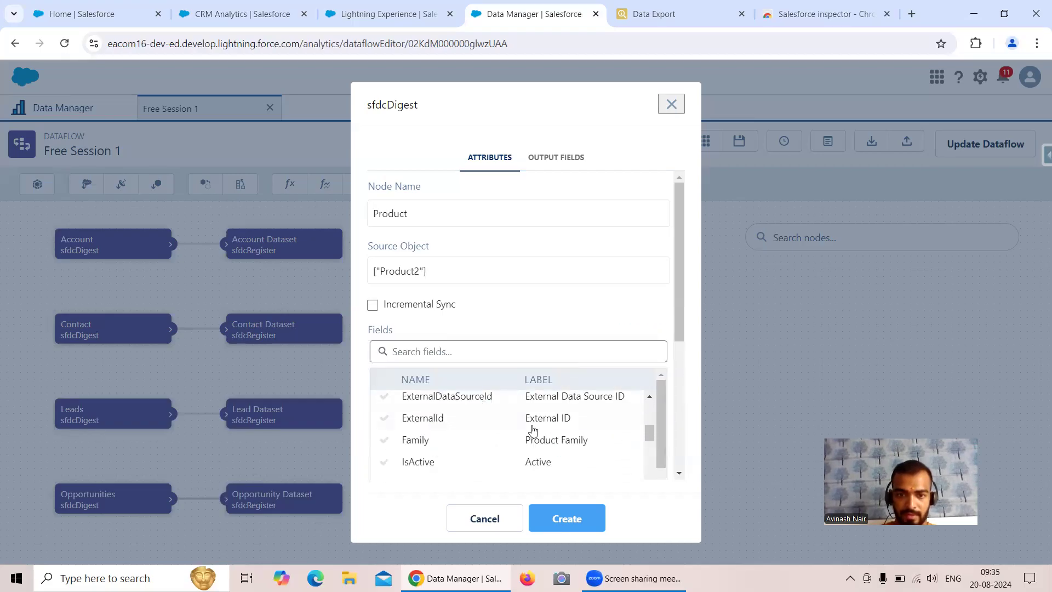
scroll(530, 432, "down", 2)
scroll(530, 432, "down", 2)
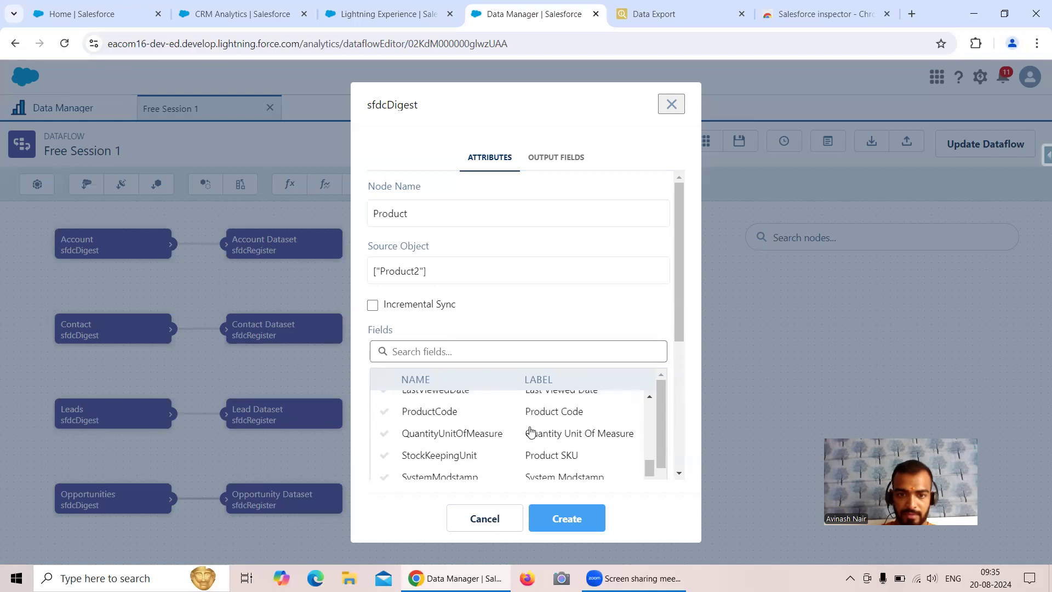
left_click(448, 417)
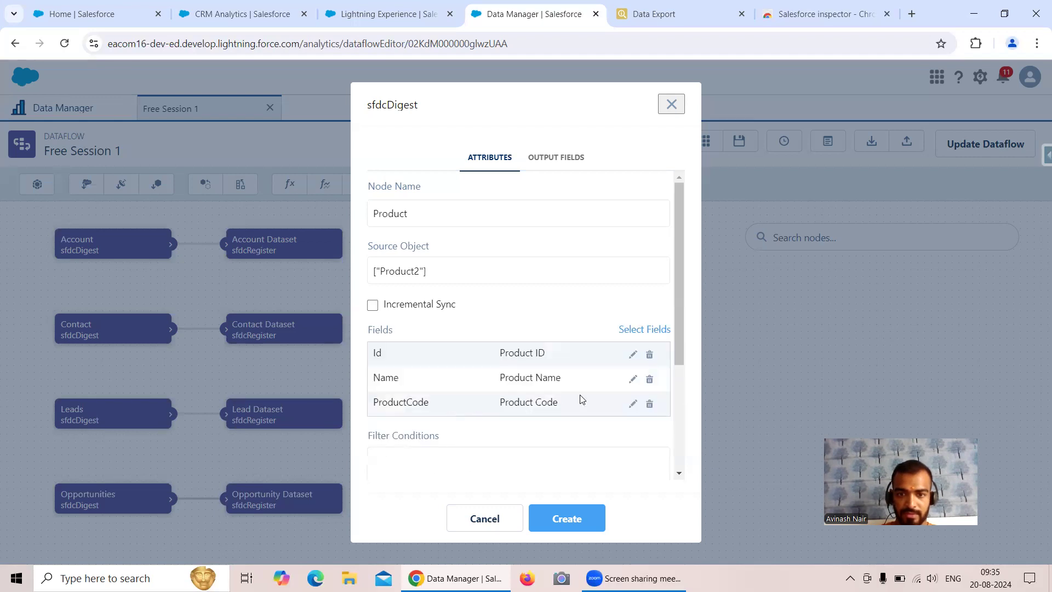
left_click(564, 516)
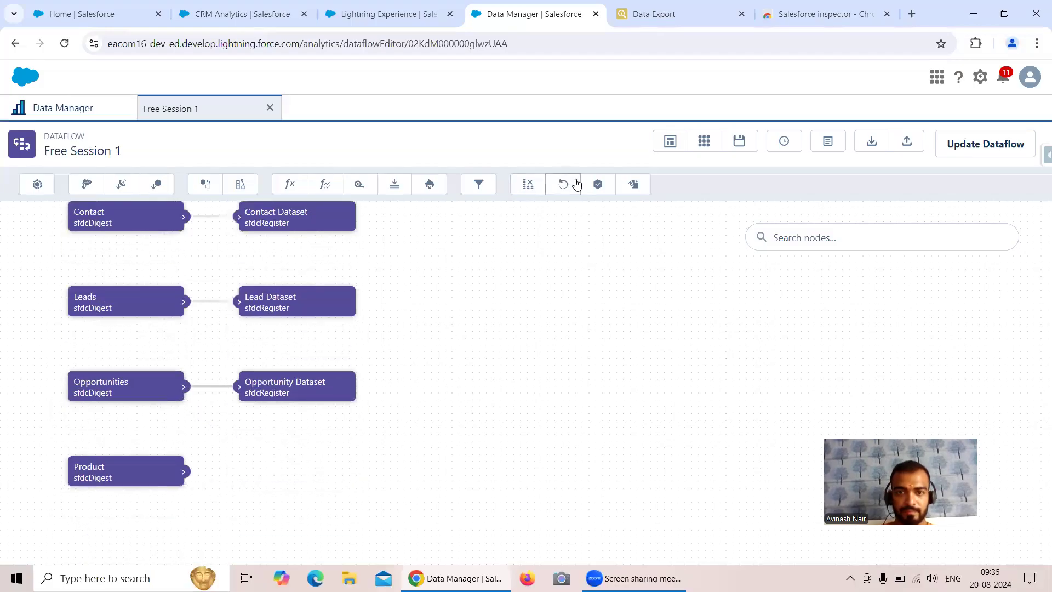
Start a 'Product Dataset' register node sourced from Product with alias Product_Dataset
left_click(599, 185)
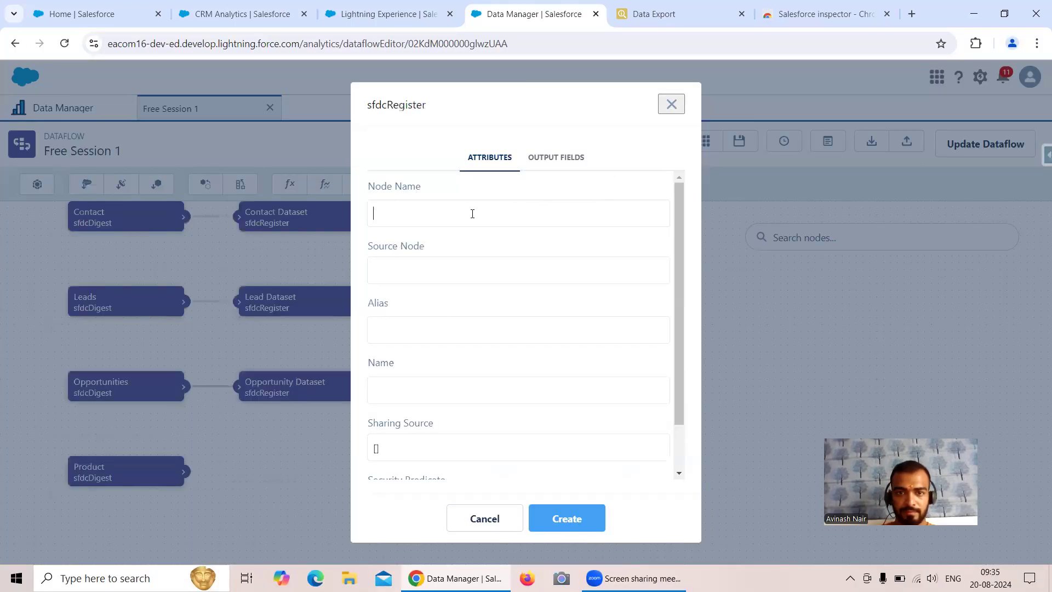
type("Product Dataset")
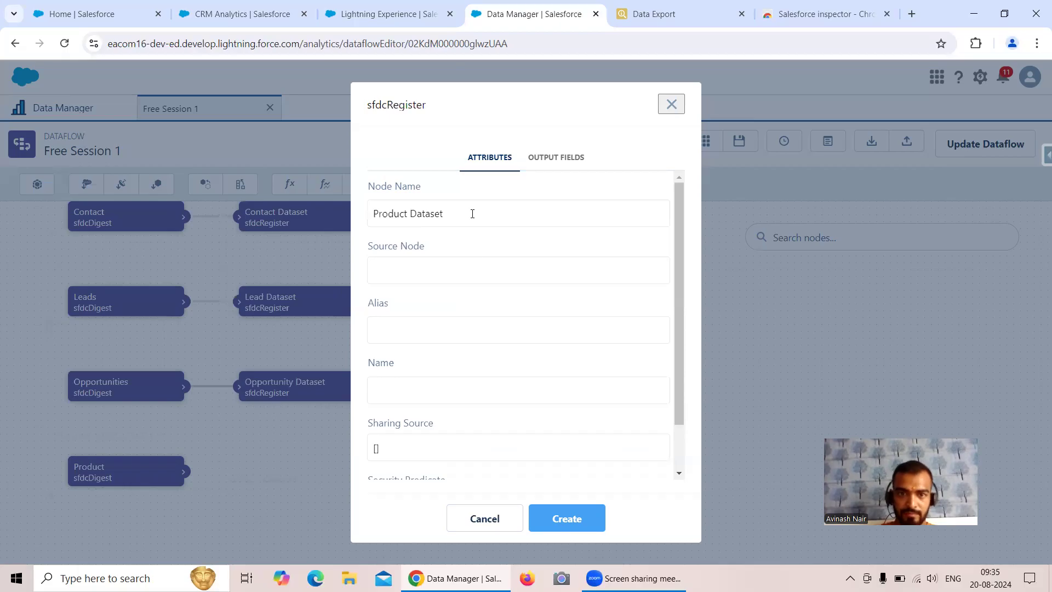
left_click(453, 269)
left_click(430, 389)
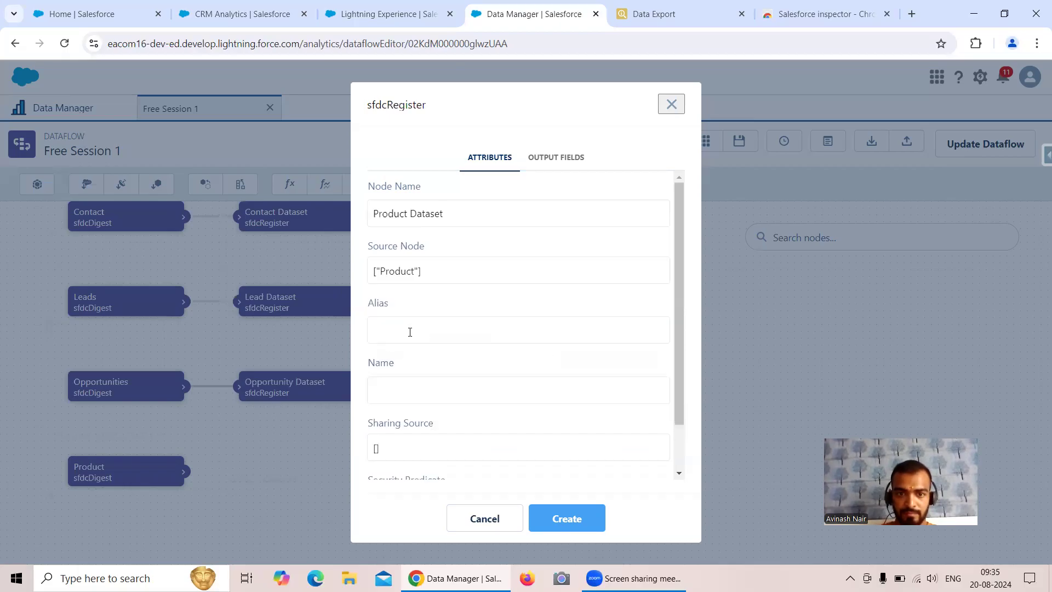
left_click(410, 324)
type("Produ")
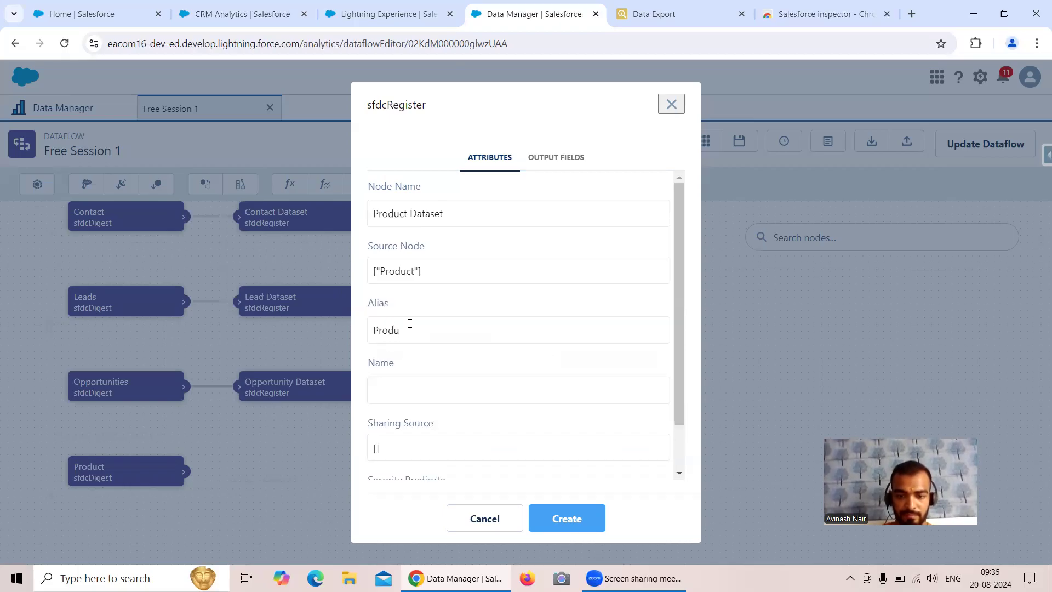
type("ct_Dataset")
Set the name to 'Product Dataset' from the copied alias and create the register node
left_click_drag(451, 331, 371, 331)
key("ctrl+c")
left_click(385, 378)
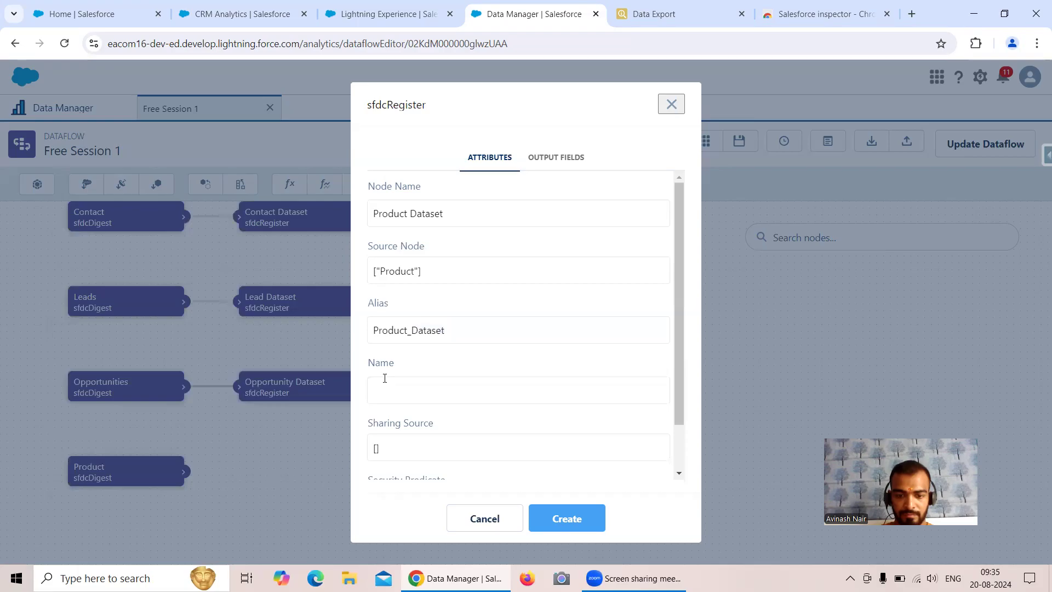
key("ctrl+v")
key("Left")
key("Left")
key("Left")
key("Left")
key("Left")
key("Left")
key("Left")
key("BackSpace")
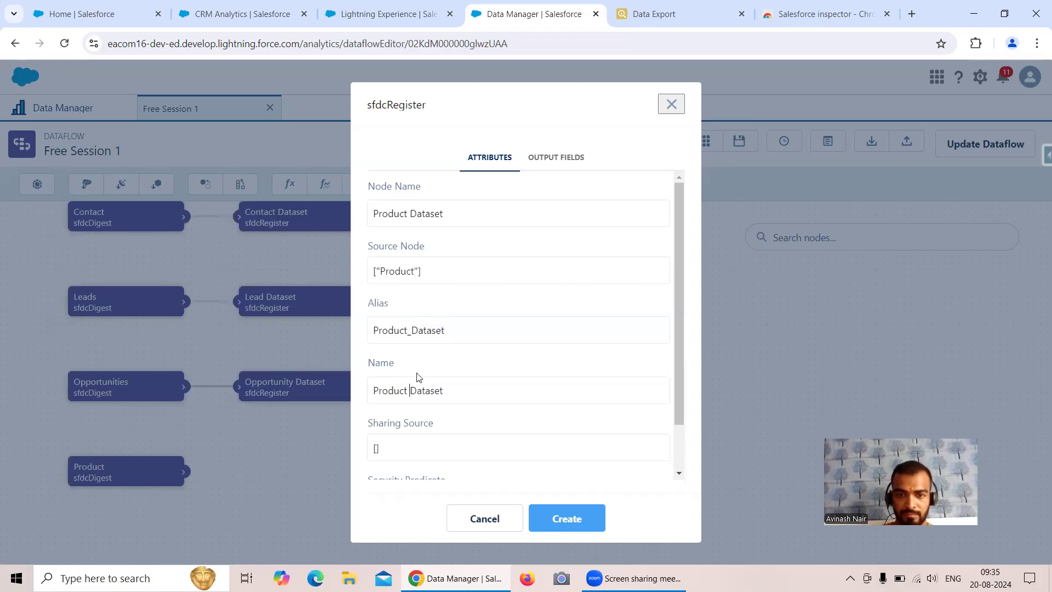
scroll(418, 376, "down", 2)
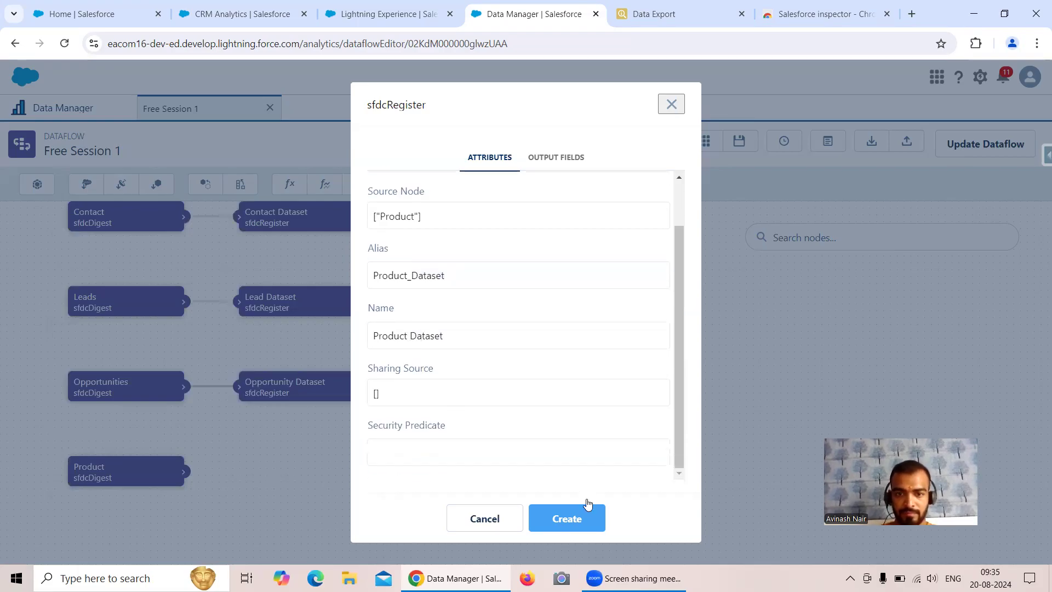
left_click(583, 515)
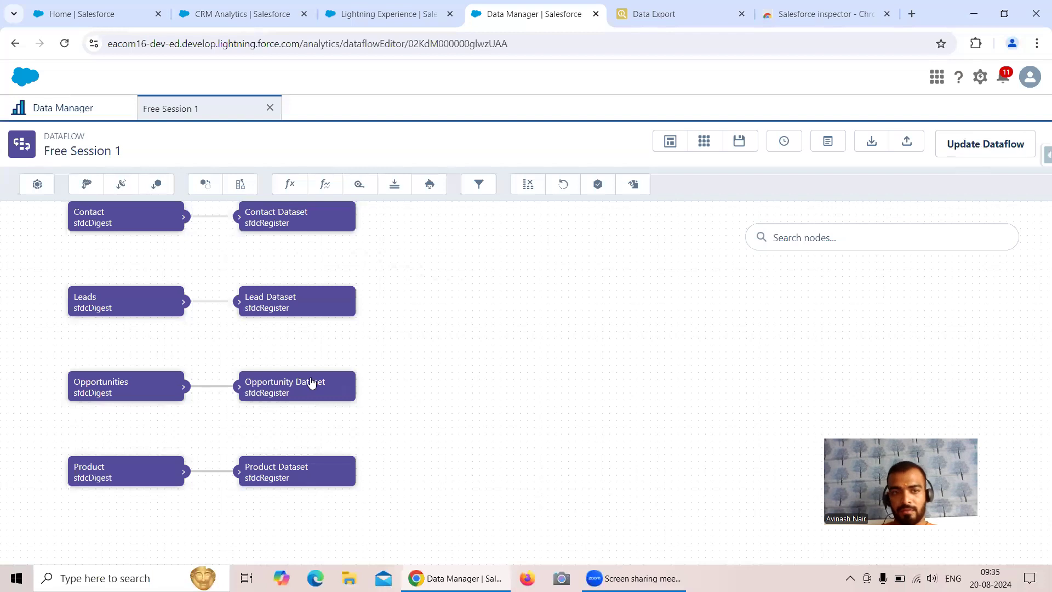
scroll(502, 348, "up", 1)
left_click_drag(504, 294, 546, 374)
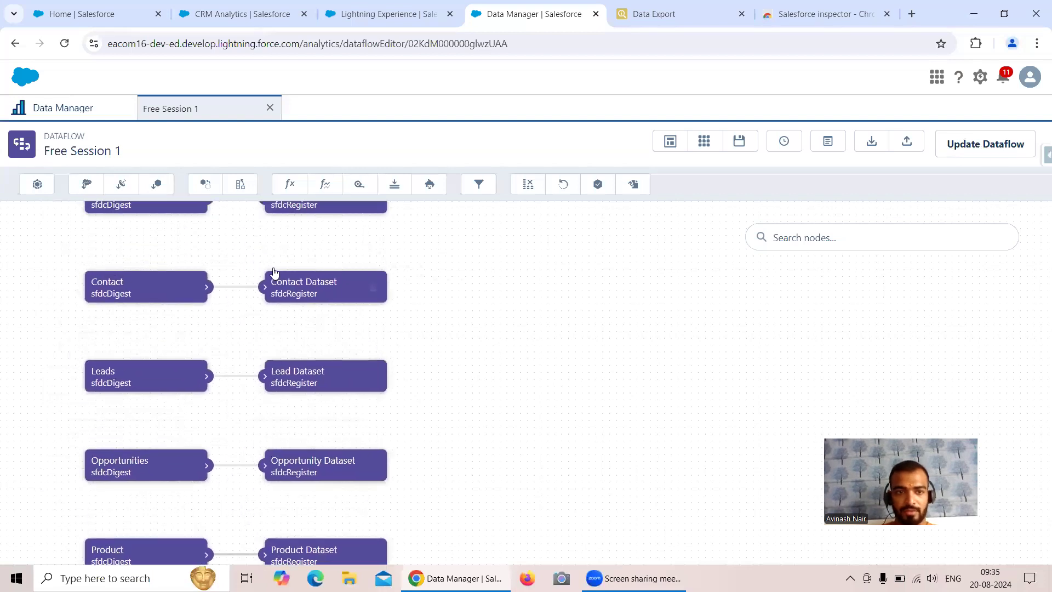
left_click_drag(586, 422, 570, 378)
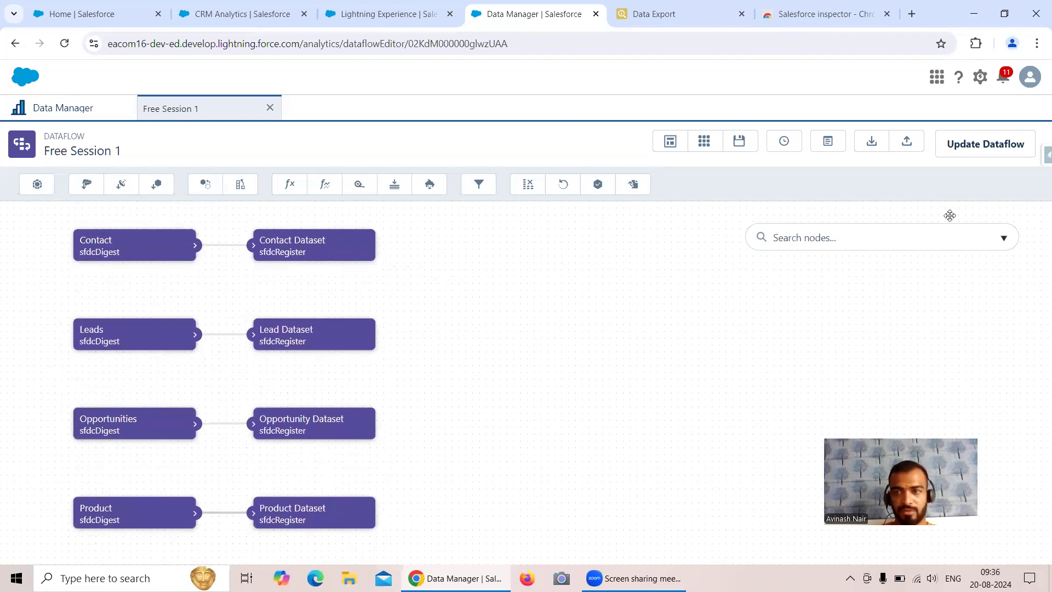
Update and overwrite the Free Session 1 dataflow, then refresh the Data Monitor jobs list to see the queued syncs
left_click(960, 145)
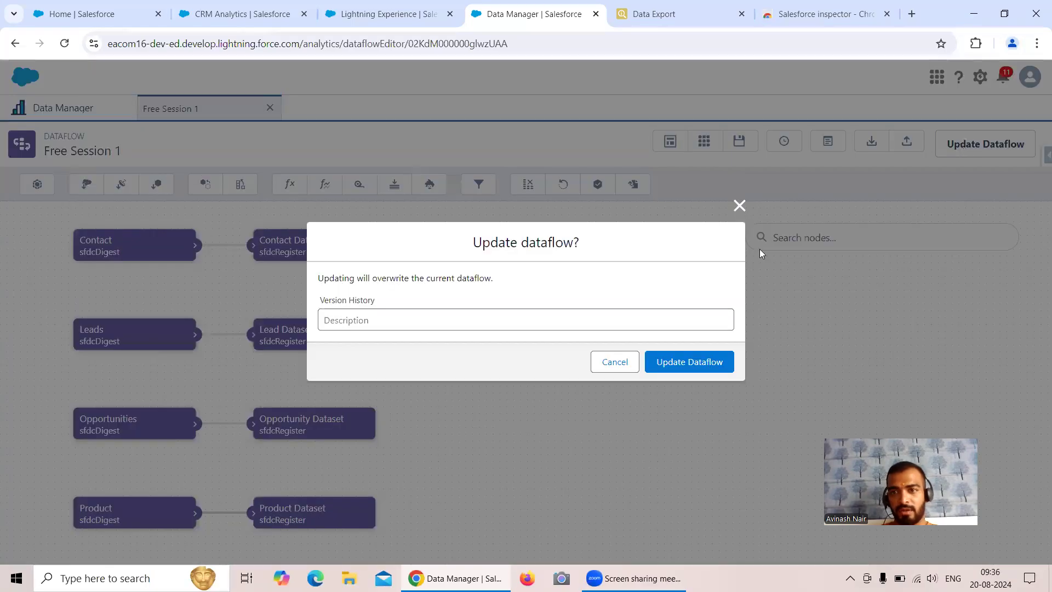
left_click(678, 366)
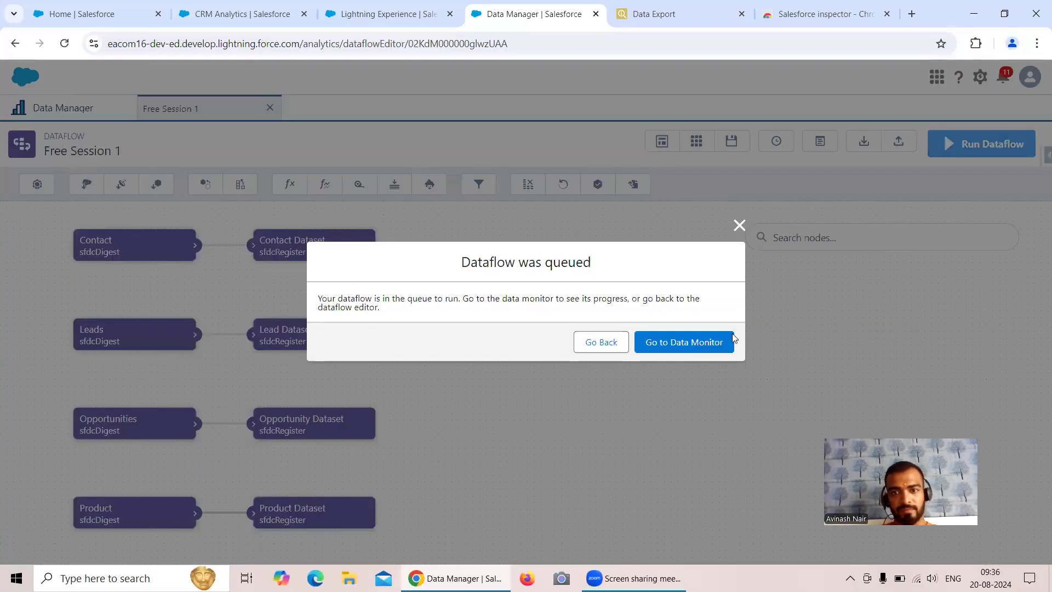
left_click(731, 341)
left_click(1019, 176)
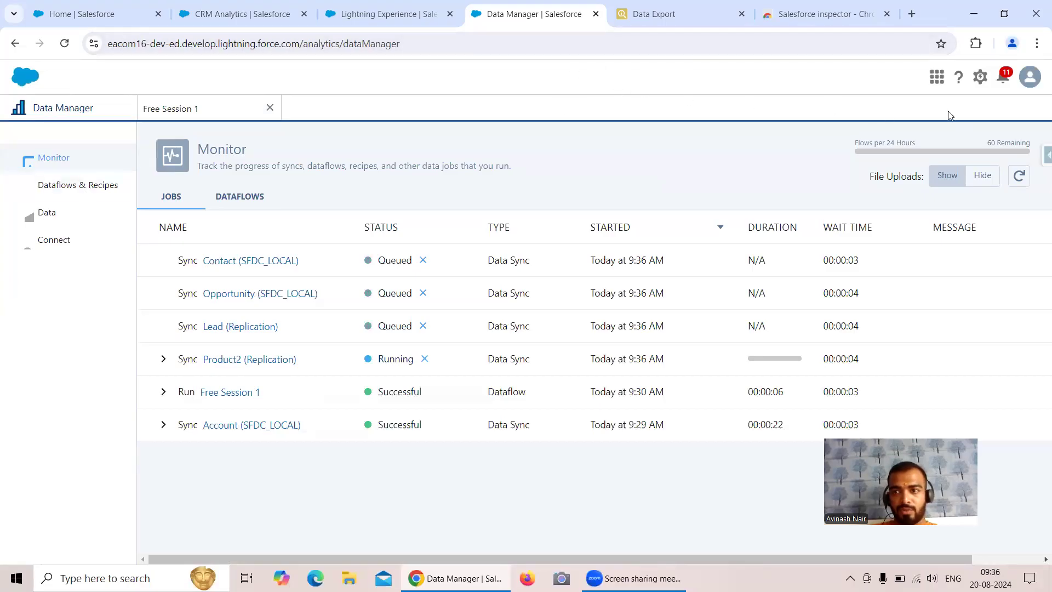
Open Inspector's Data Export in a new tab and run a count query on Contact
left_click(1046, 155)
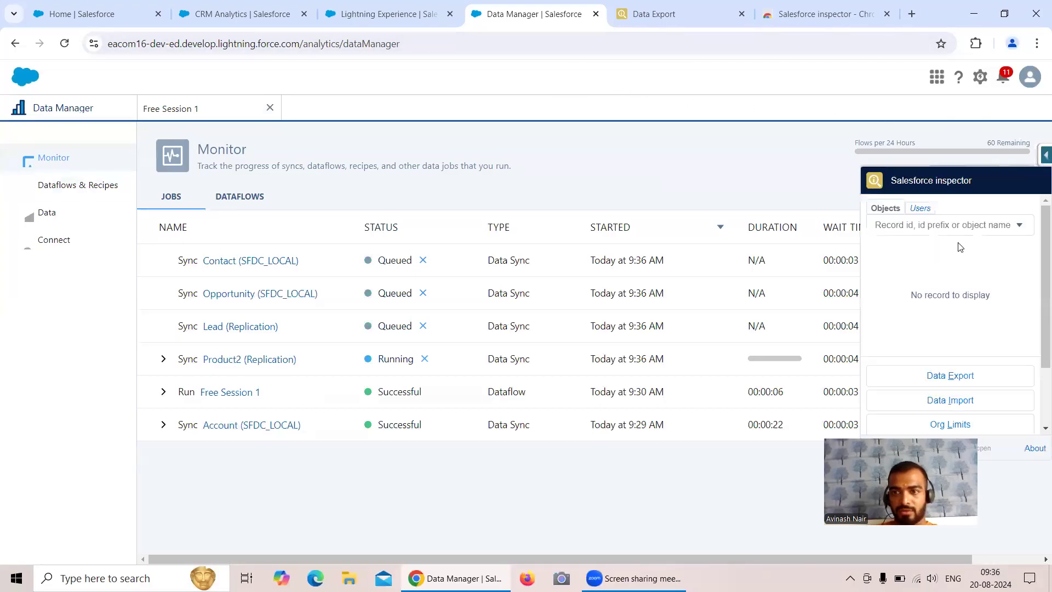
right_click(950, 381)
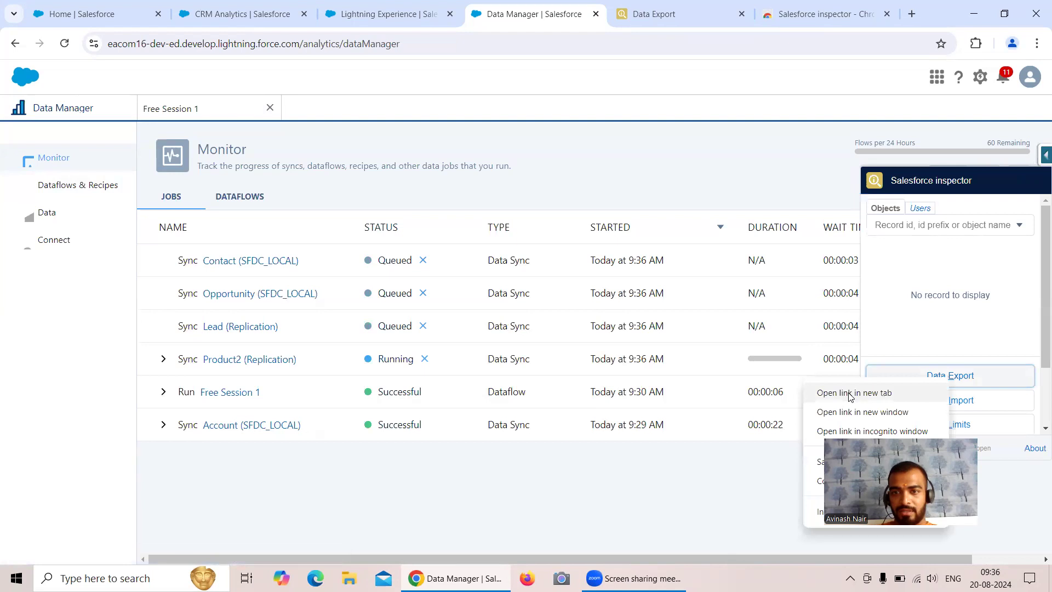
left_click(850, 394)
left_click(577, 22)
left_click(138, 111)
key("BackSpace")
key("BackSpace")
key("BackSpace")
key("BackSpace")
key("BackSpace")
key("BackSpace")
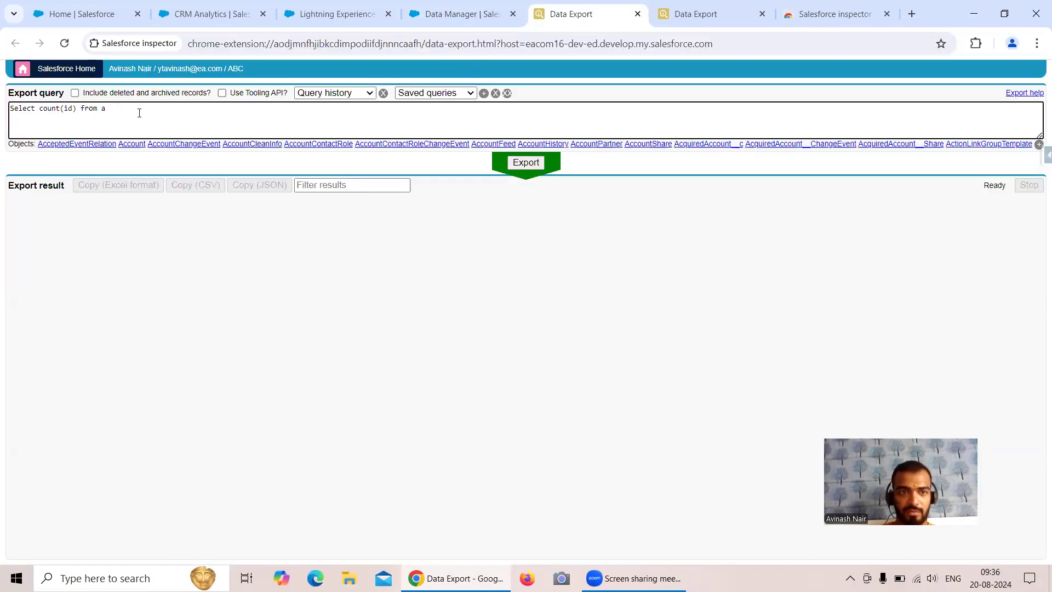
type("contact")
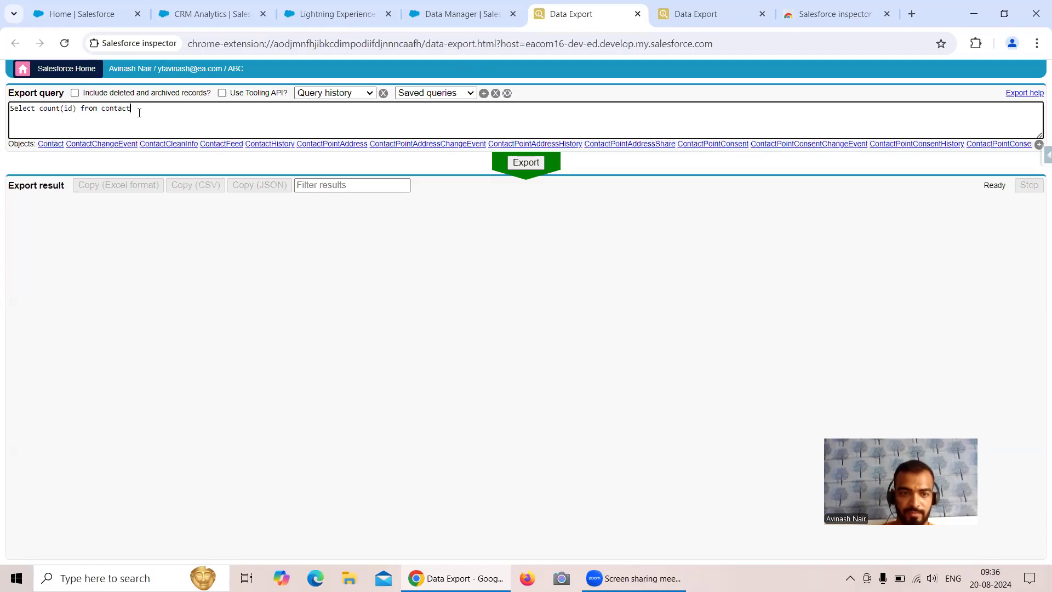
left_click(520, 163)
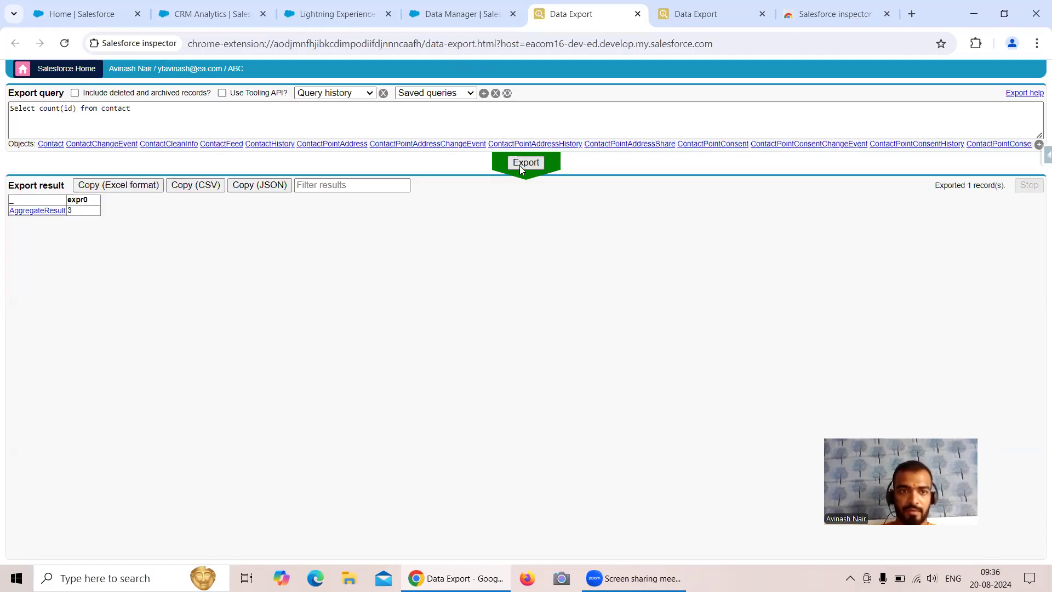
In another Data Export tab, run Select count(id) from Lead (22 records), then return to Data Manager
left_click(452, 19)
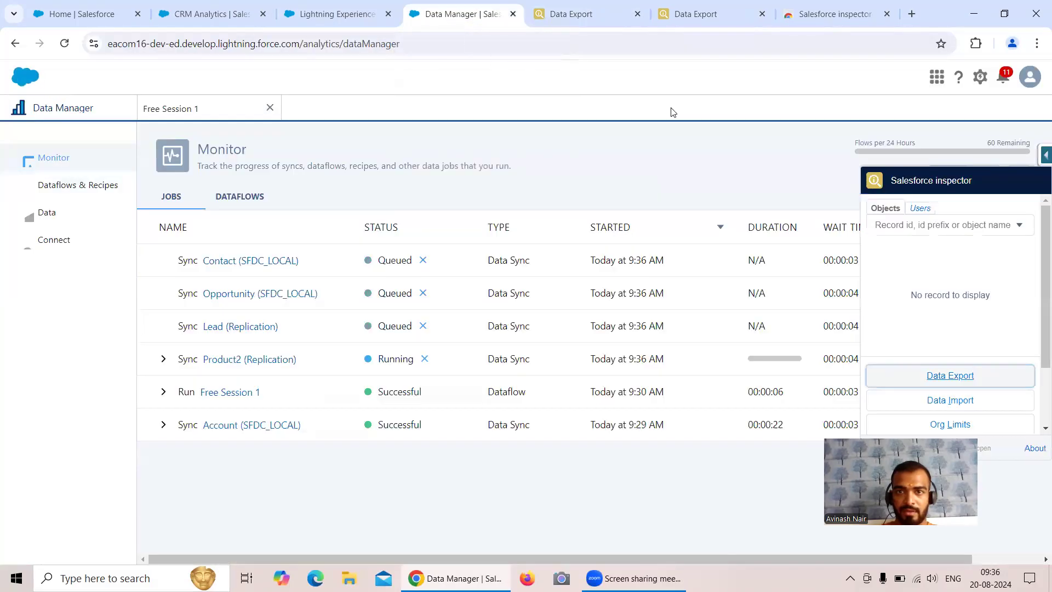
right_click(965, 377)
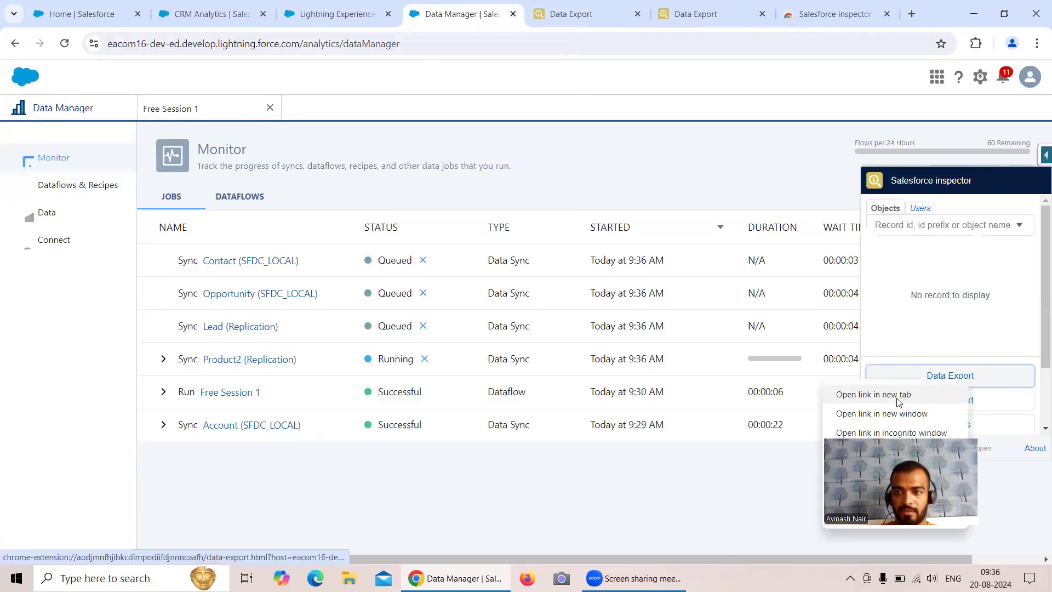
left_click(897, 401)
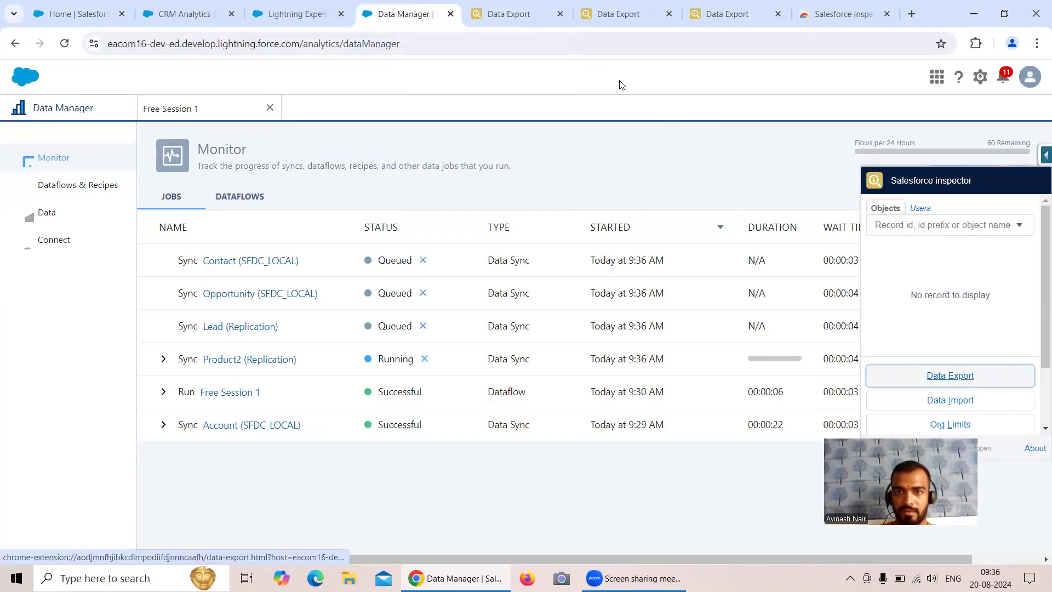
left_click(526, 21)
left_click(603, 24)
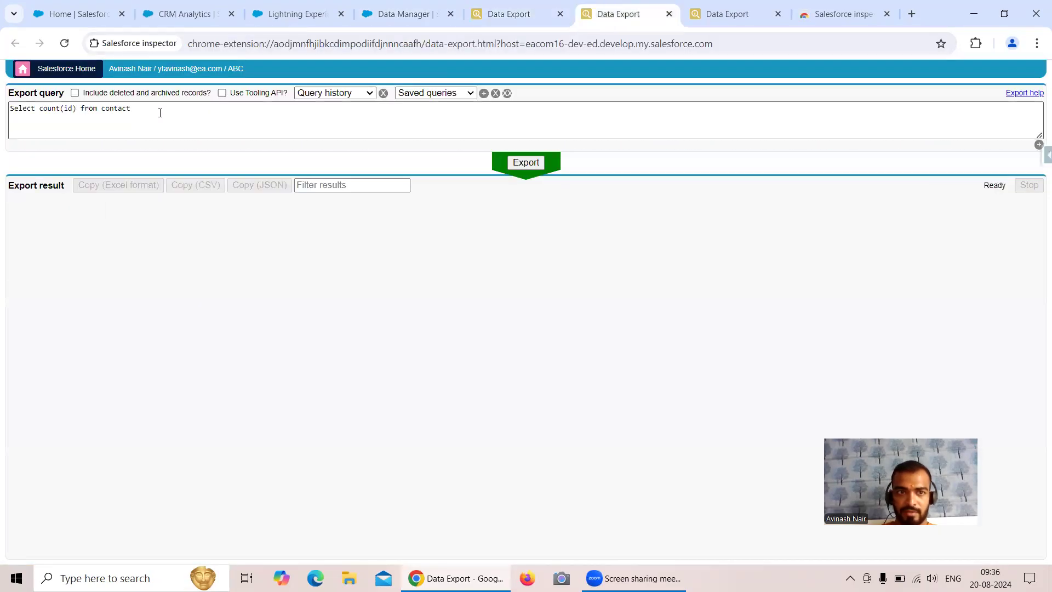
middle_click(734, 24)
left_click(147, 111)
key("BackSpace")
key("BackSpace")
key("BackSpace")
key("BackSpace")
key("BackSpace")
key("BackSpace")
key("BackSpace")
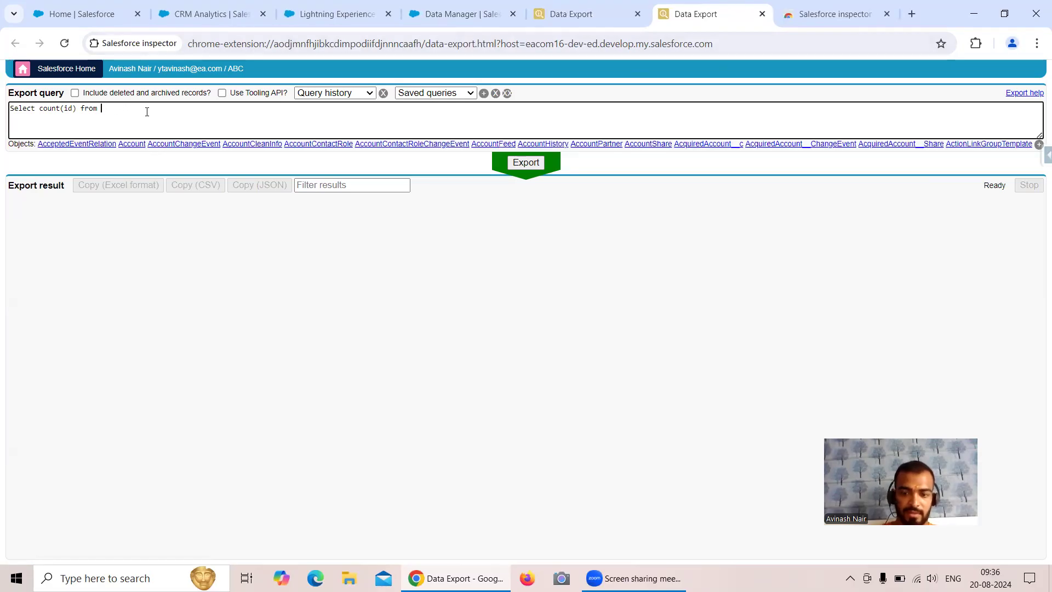
type("oppro")
key("BackSpace")
key("BackSpace")
key("BackSpace")
key("BackSpace")
key("BackSpace")
type("lea")
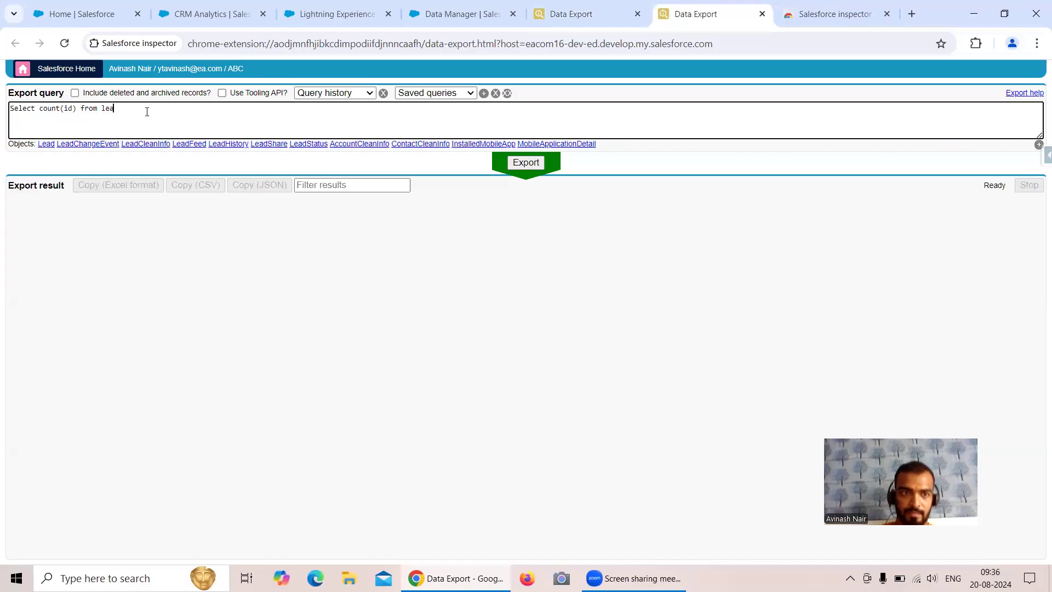
left_click(46, 144)
key("BackSpace")
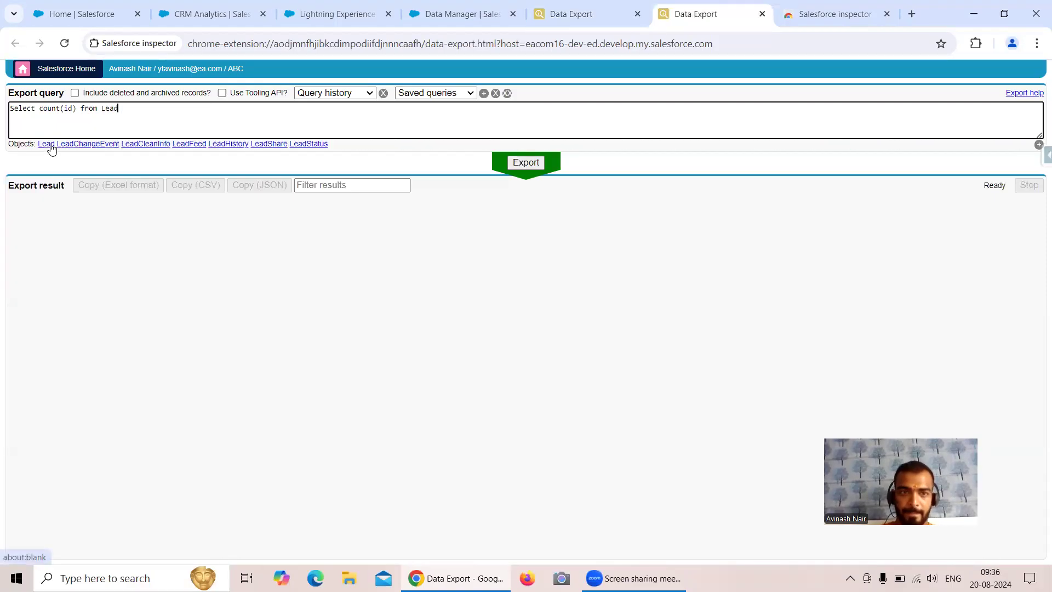
left_click(520, 162)
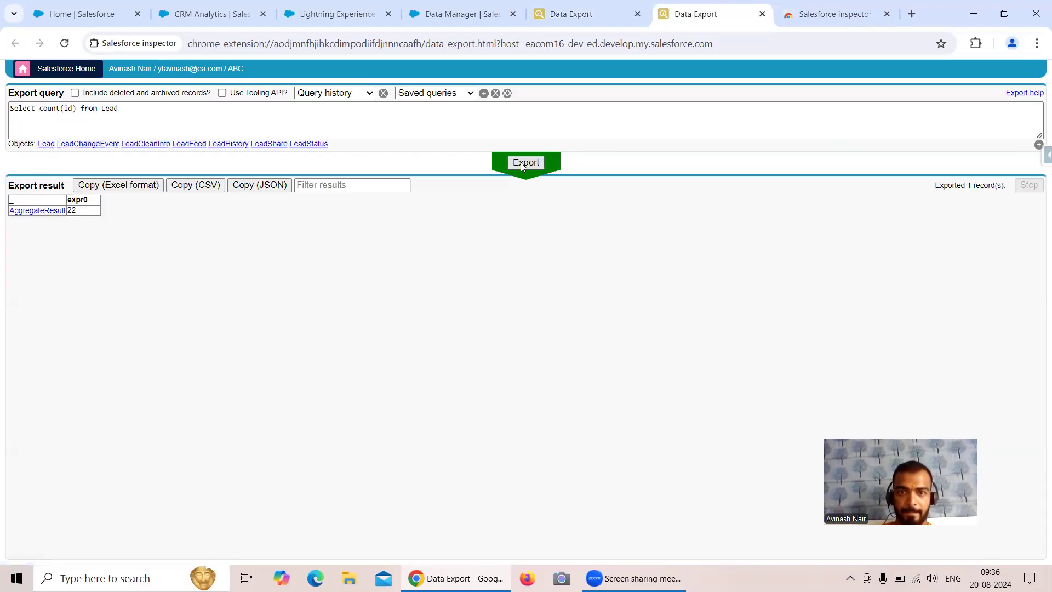
left_click(477, 19)
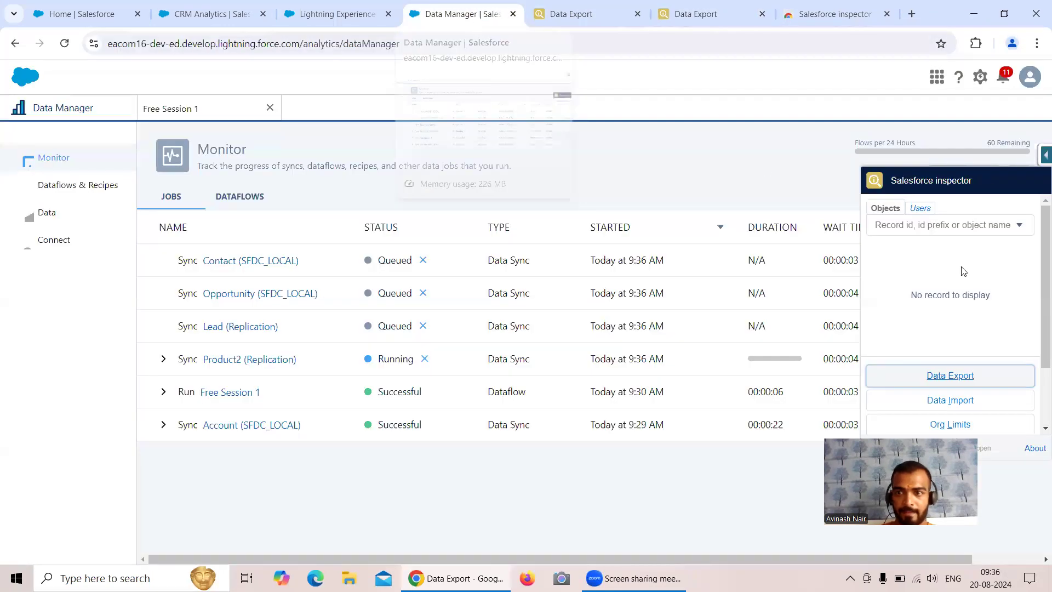
Run Select count(id) from Opportunity in a new Data Export tab, returning 711 records
right_click(941, 376)
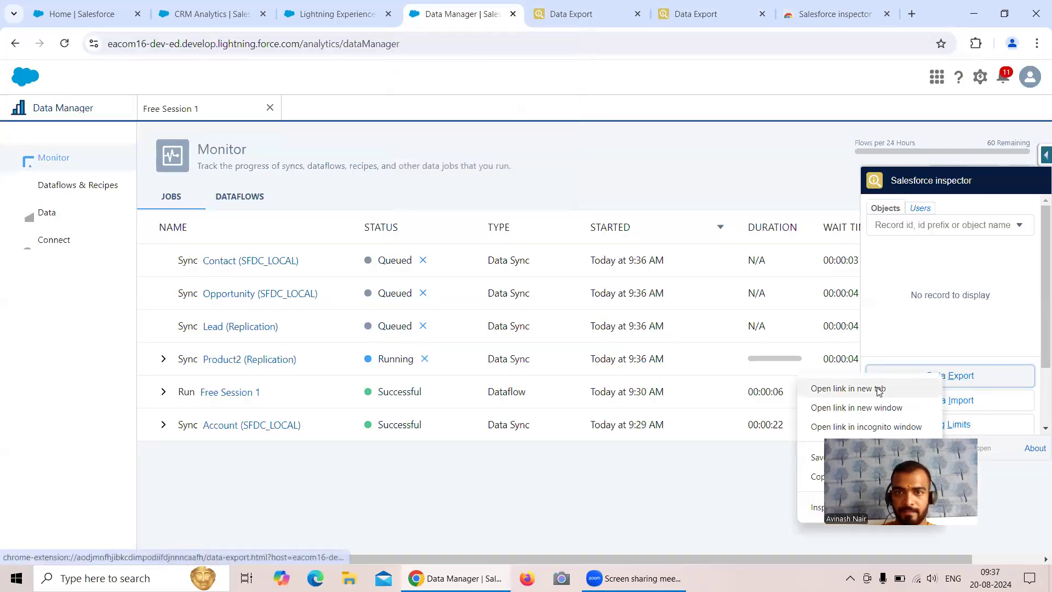
left_click(849, 388)
left_click(706, 23)
key("BackSpace")
key("BackSpace")
key("BackSpace")
key("BackSpace")
type("opp")
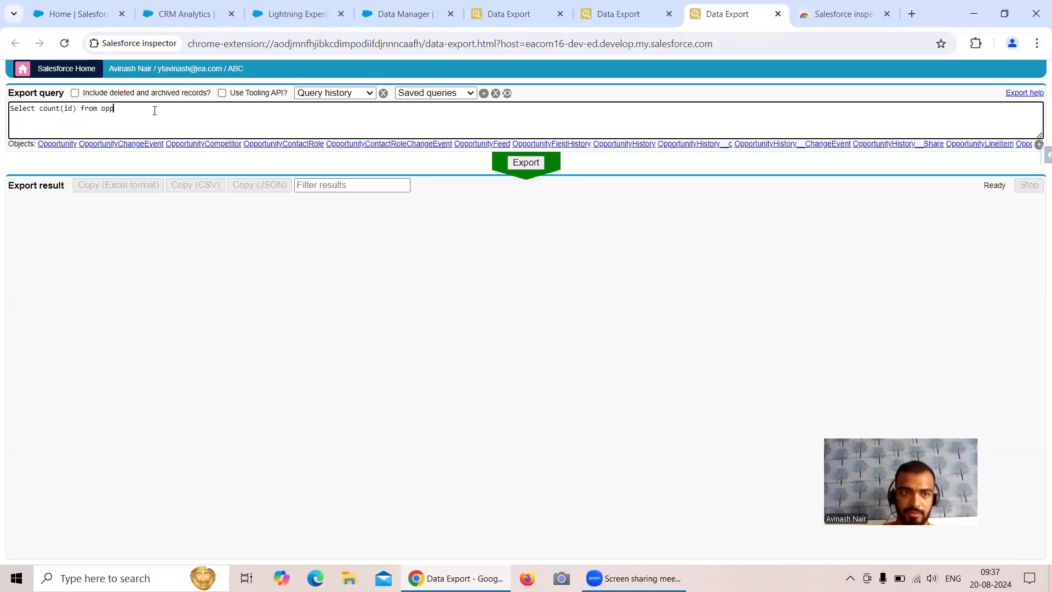
left_click(58, 144)
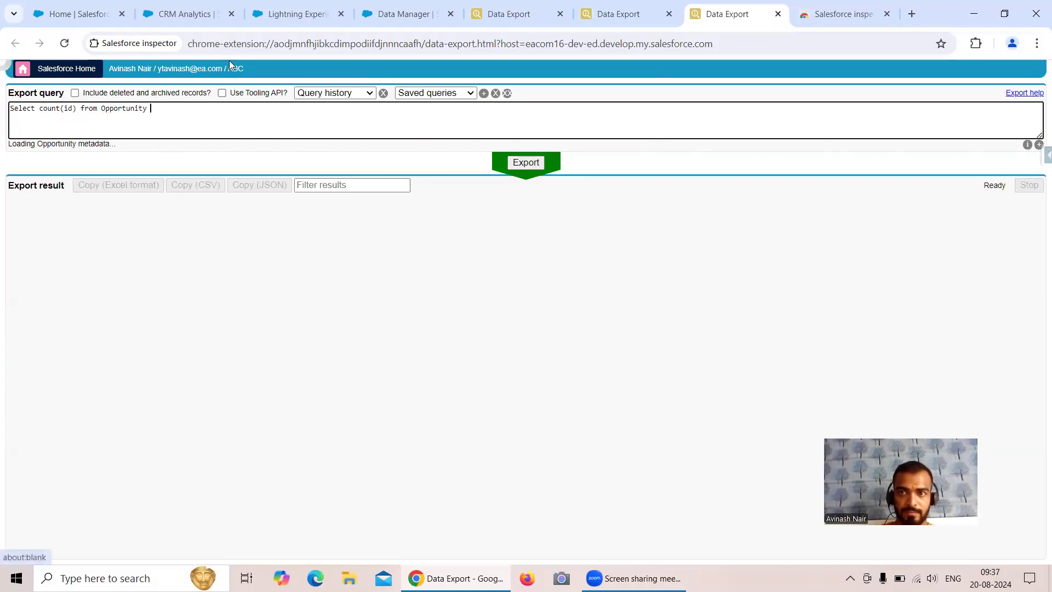
left_click(887, 16)
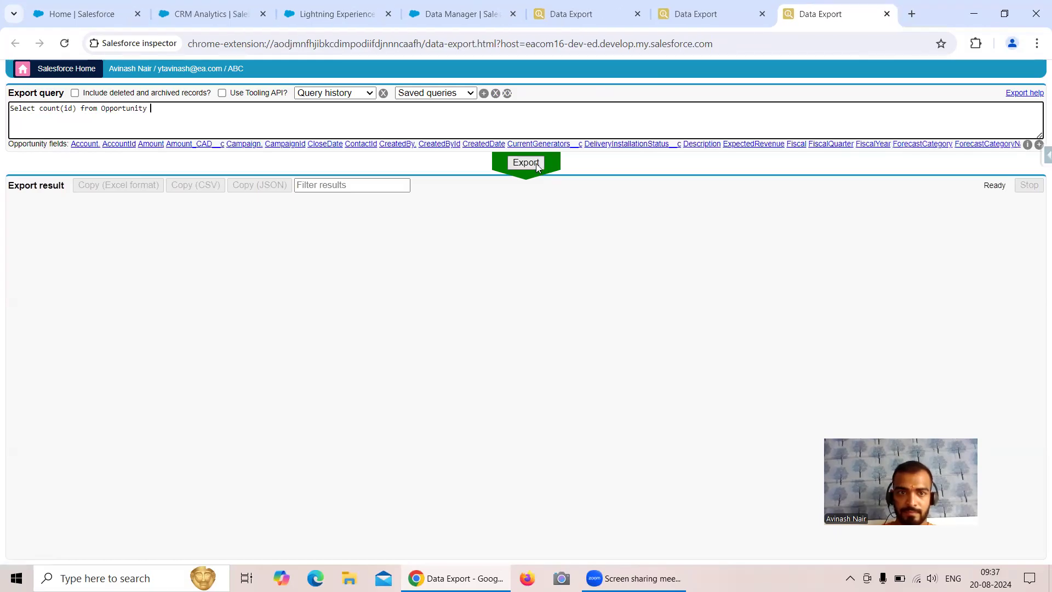
left_click(536, 164)
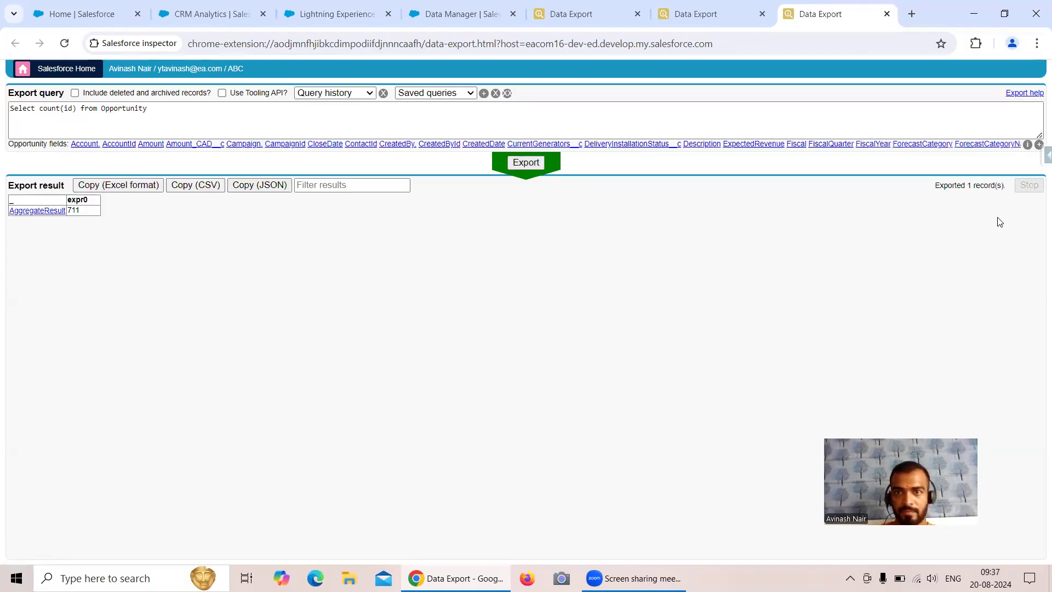
left_click(1002, 16)
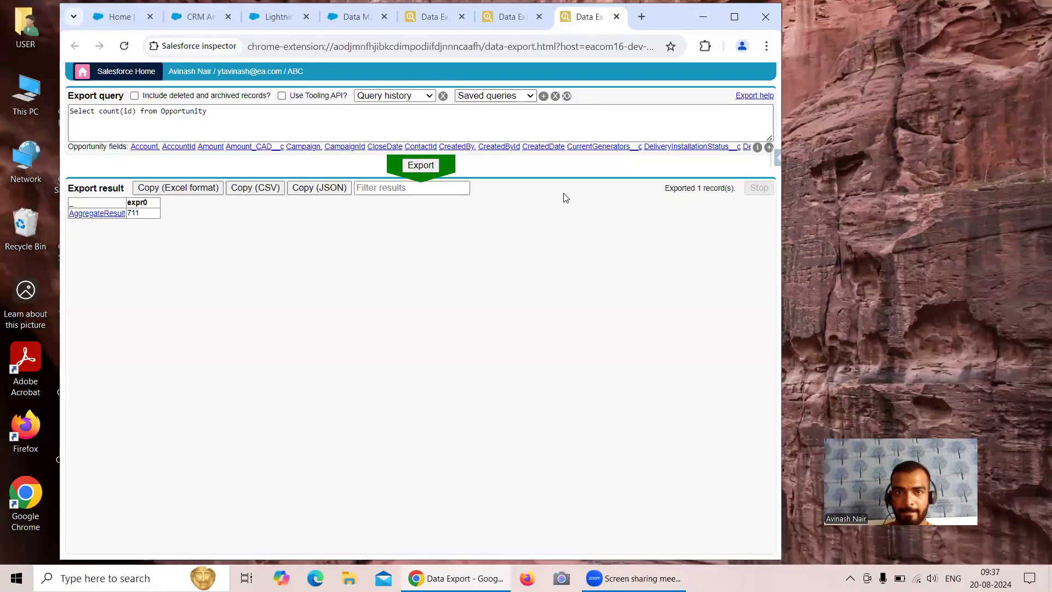
left_click(121, 17)
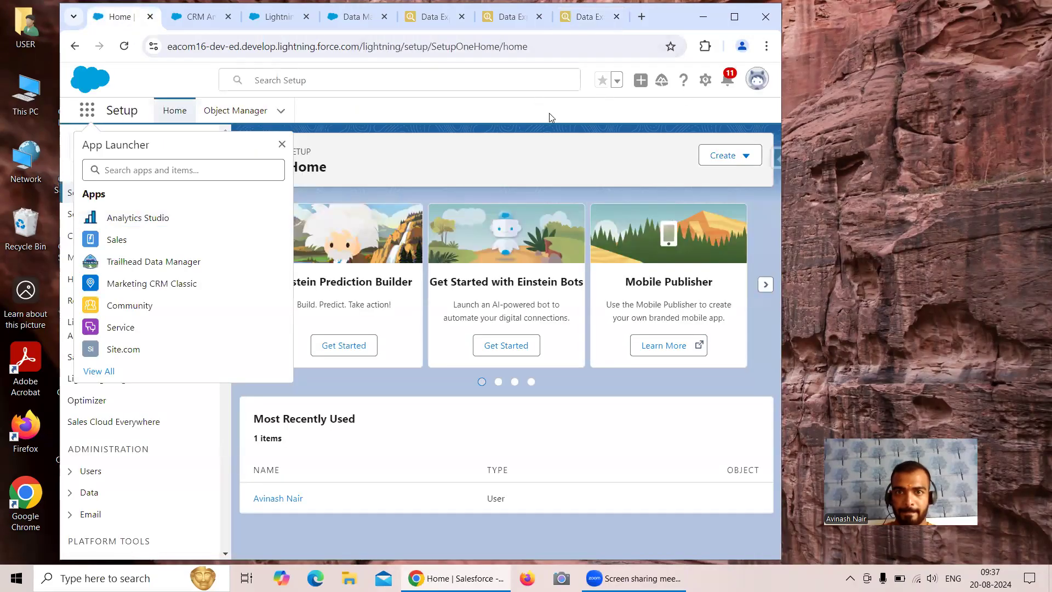
key("Escape")
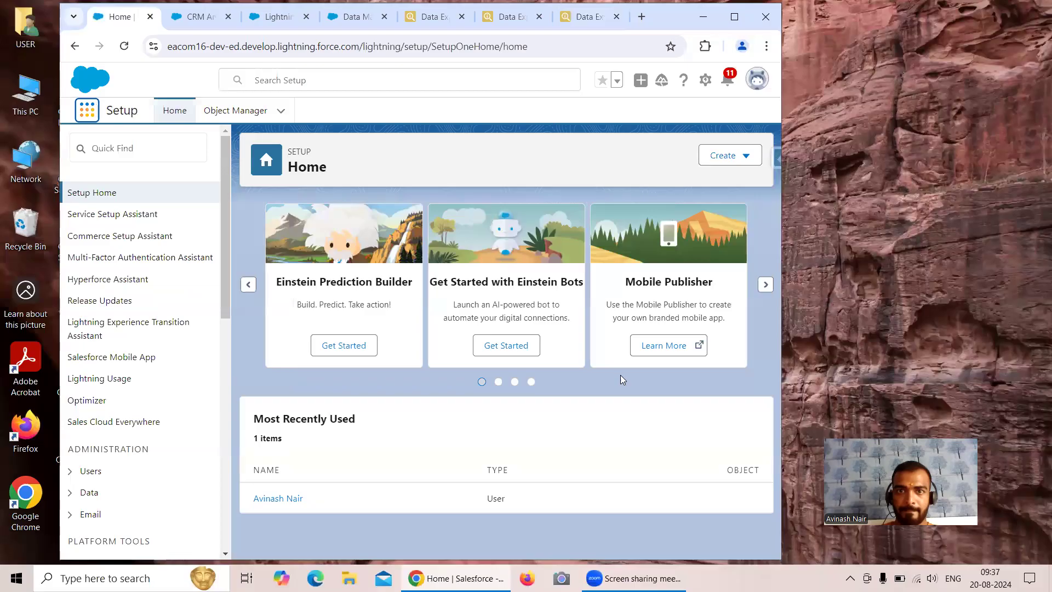
left_click(533, 97)
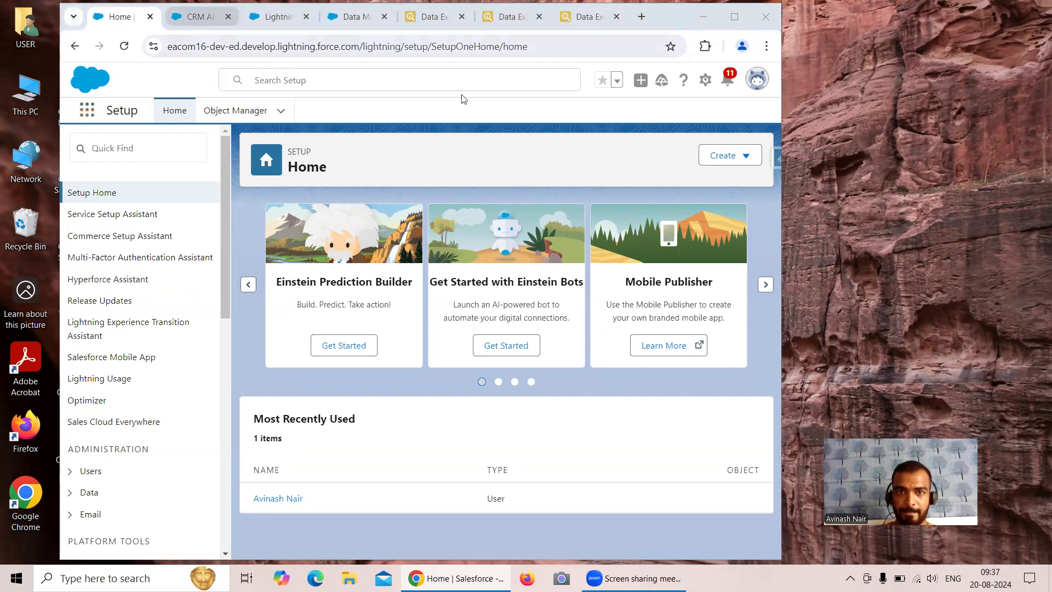
left_click(198, 17)
left_click(703, 17)
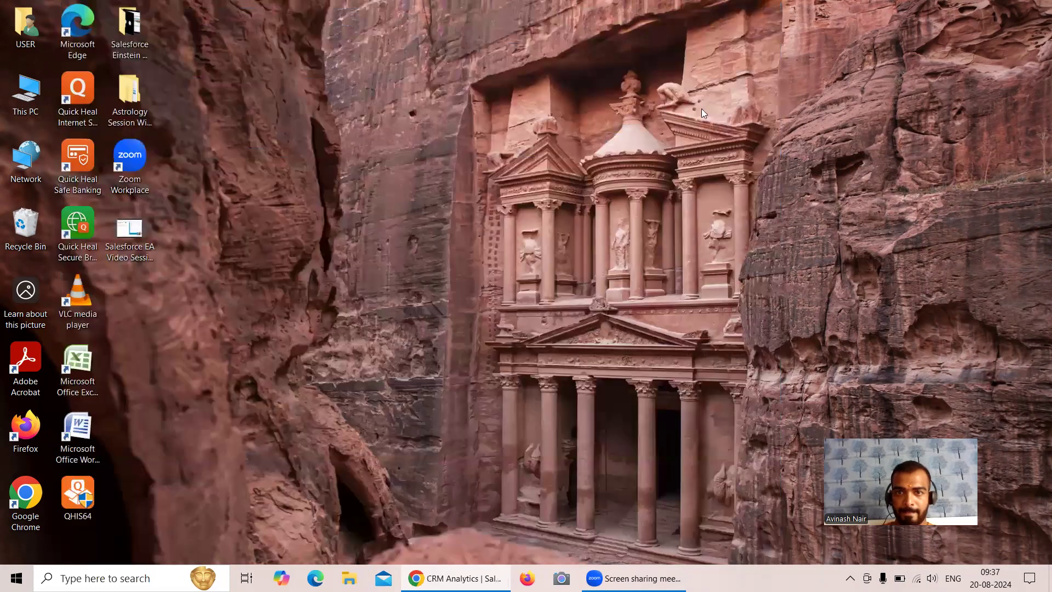
left_click(819, 20)
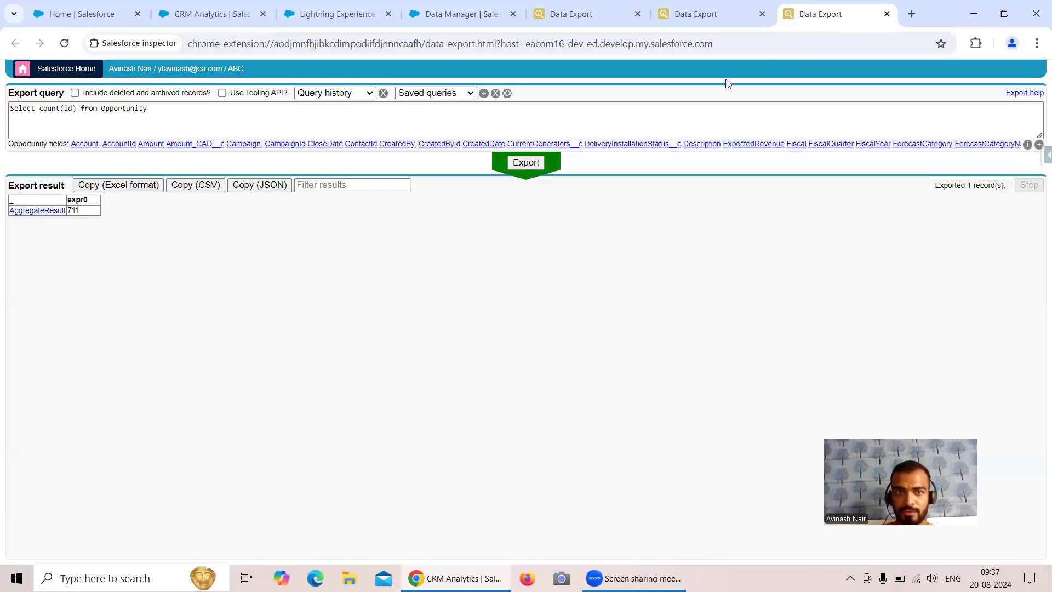
Run Select count(id) from Product2 in a new Data Export tab (17 records), then view the Contact count of 3
left_click(428, 19)
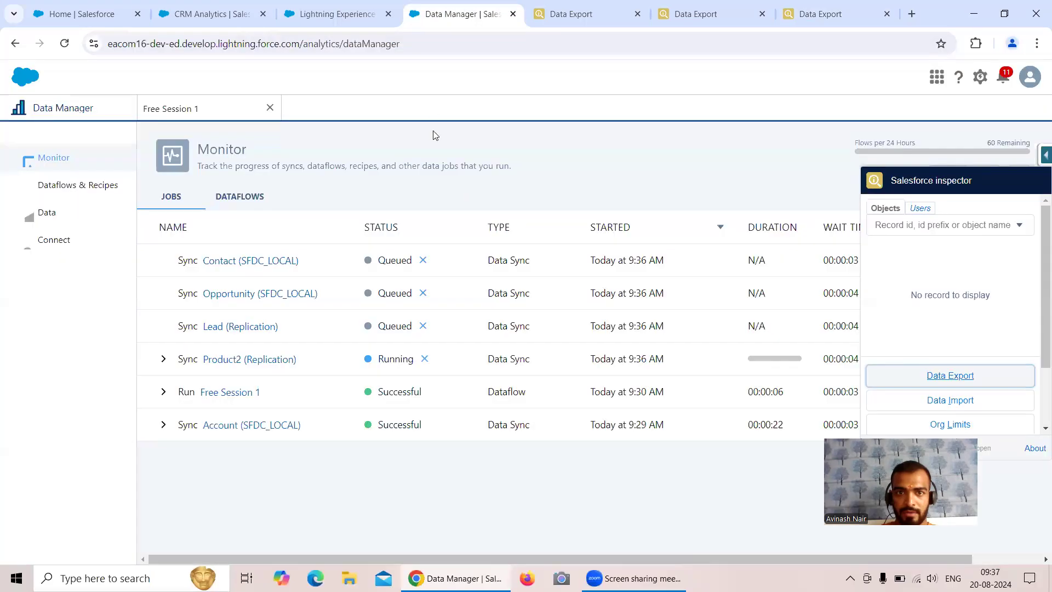
right_click(931, 378)
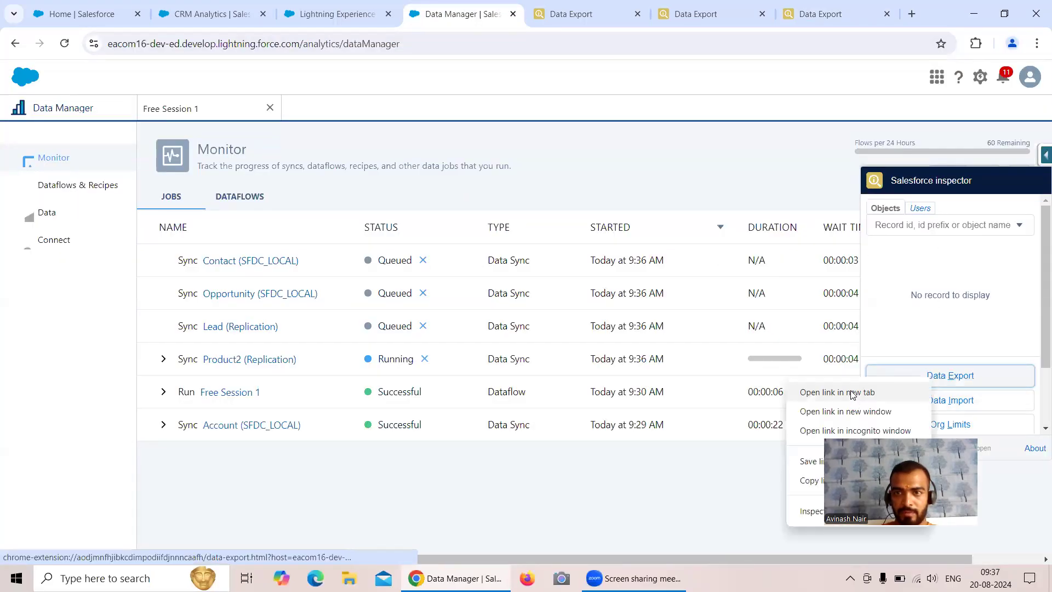
left_click(852, 395)
left_click(528, 19)
left_click_drag(651, 25, 847, 23)
left_click(204, 106)
key("BackSpace")
key("BackSpace")
key("BackSpace")
key("BackSpace")
key("BackSpace")
key("BackSpace")
key("BackSpace")
key("BackSpace")
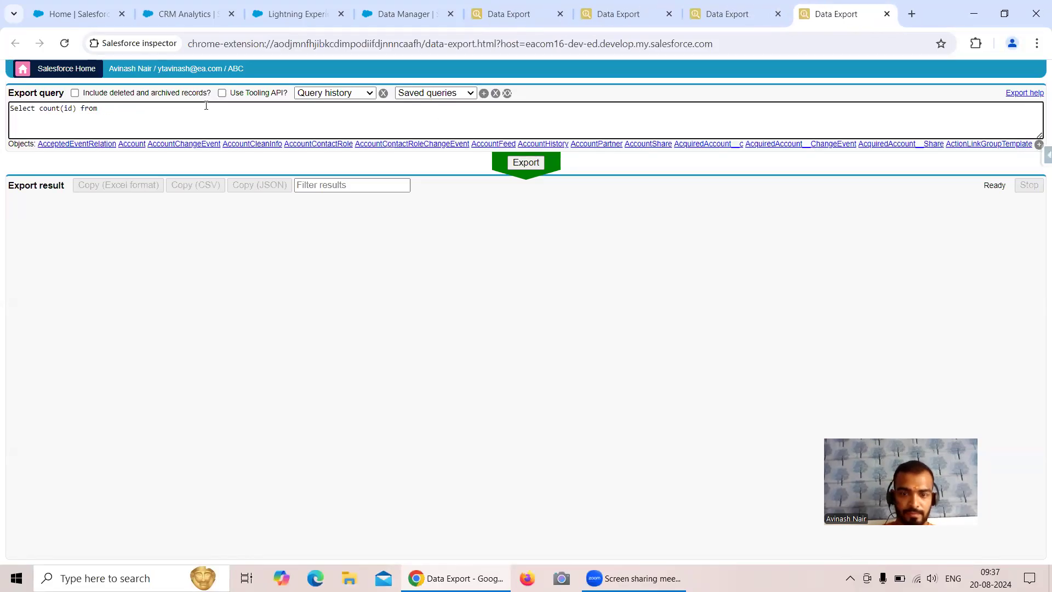
type("Pro")
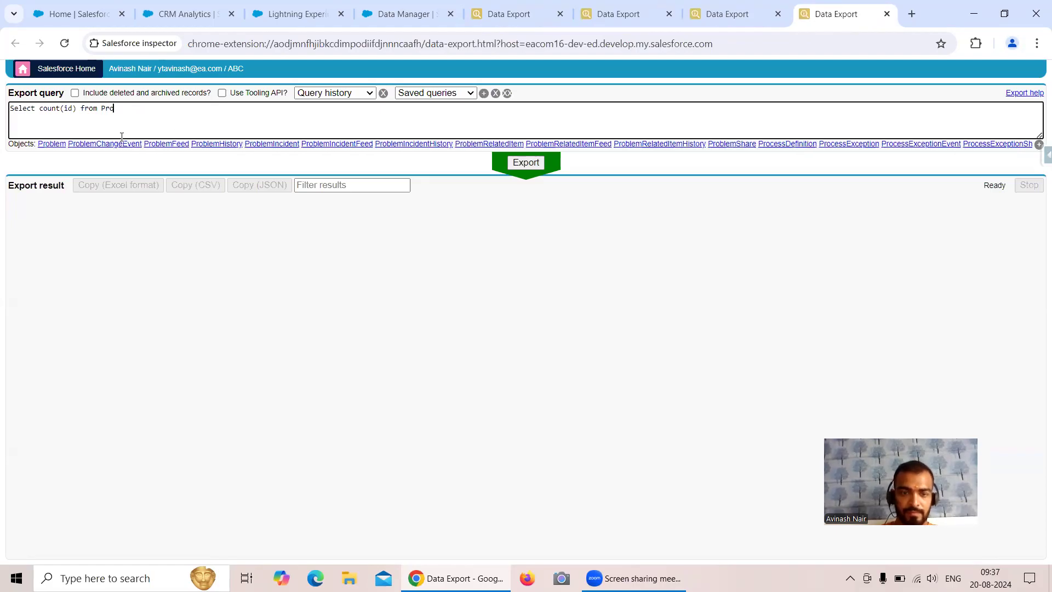
type("d")
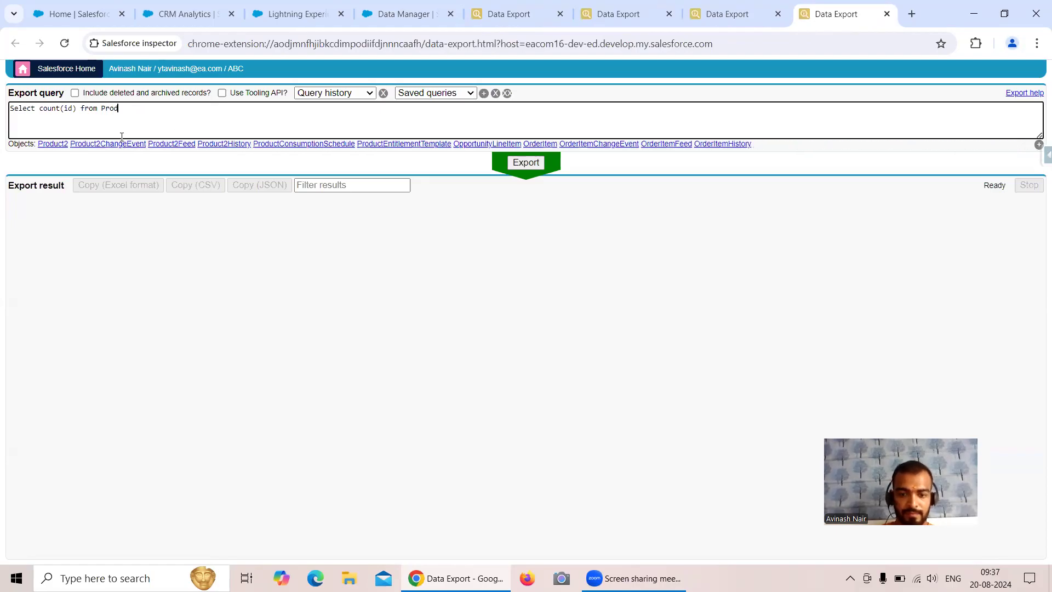
left_click(62, 146)
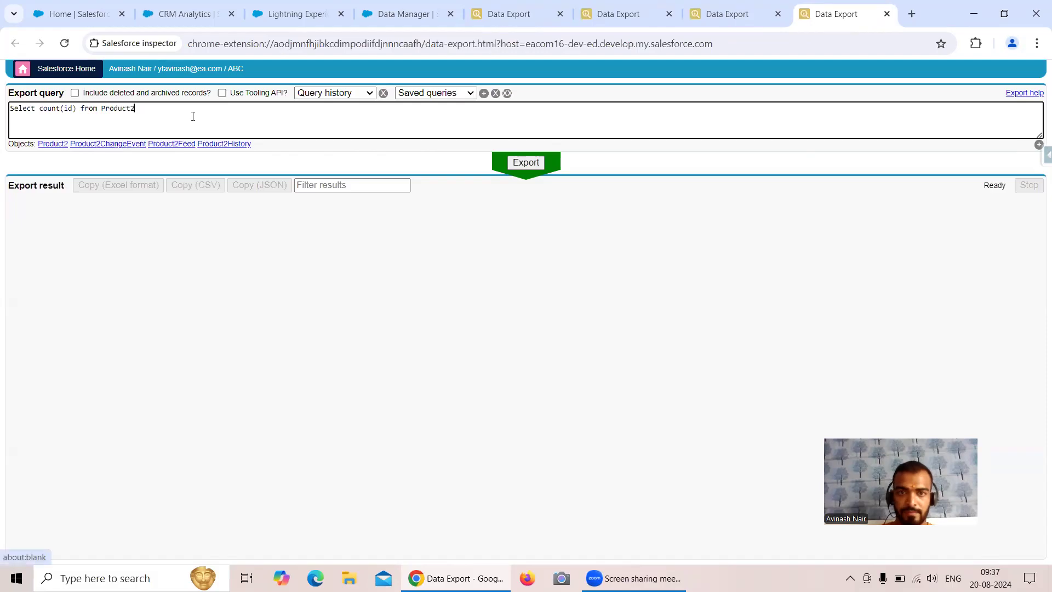
left_click(526, 162)
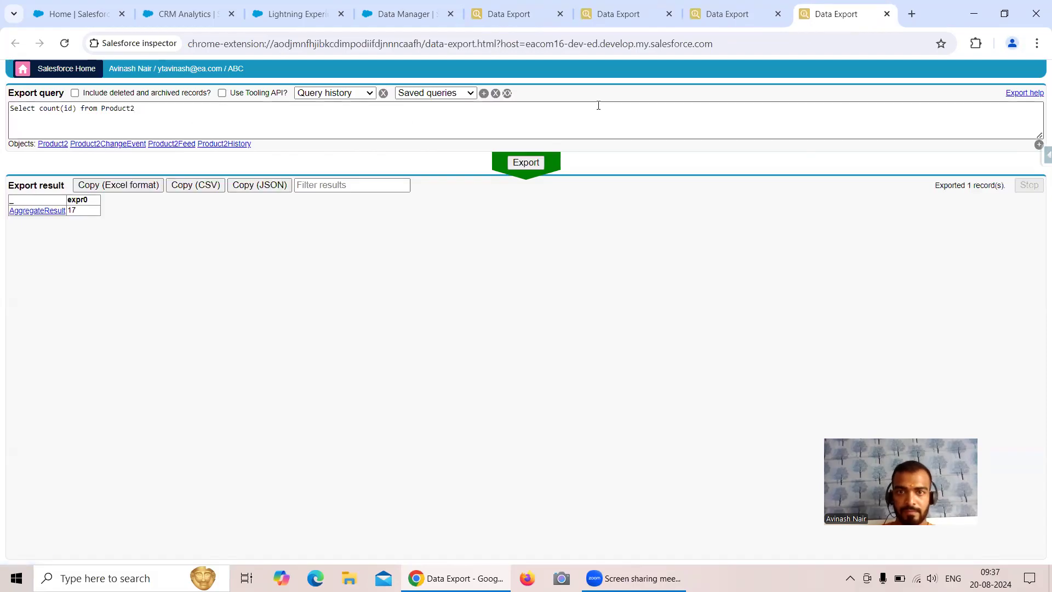
left_click(513, 19)
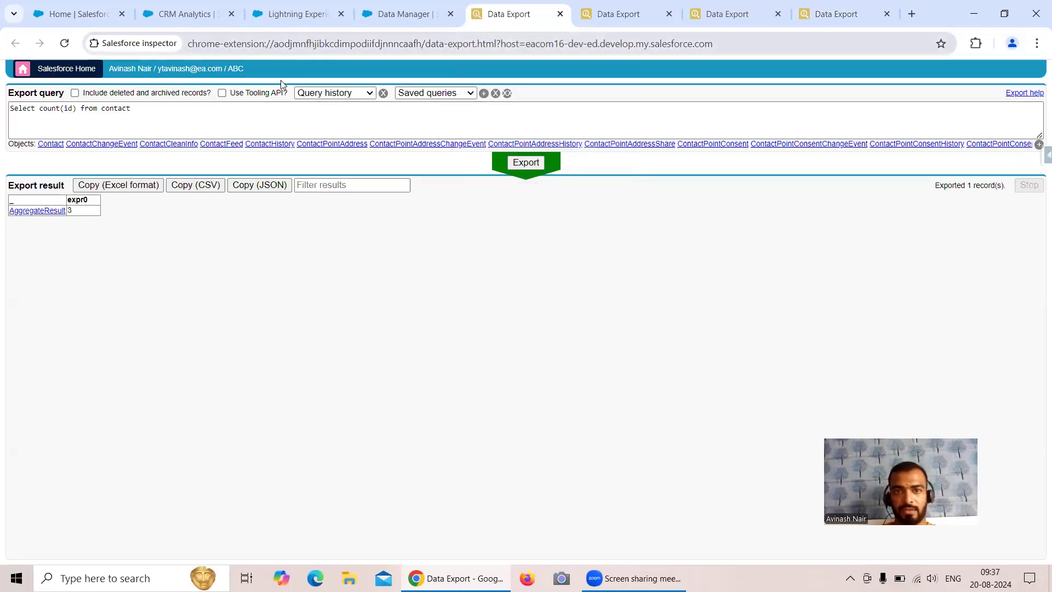
Refresh the monitor to confirm the Free Session 1 run and four syncs succeeded, then open Analytics Browse
left_click(384, 18)
left_click(726, 150)
left_click(1020, 177)
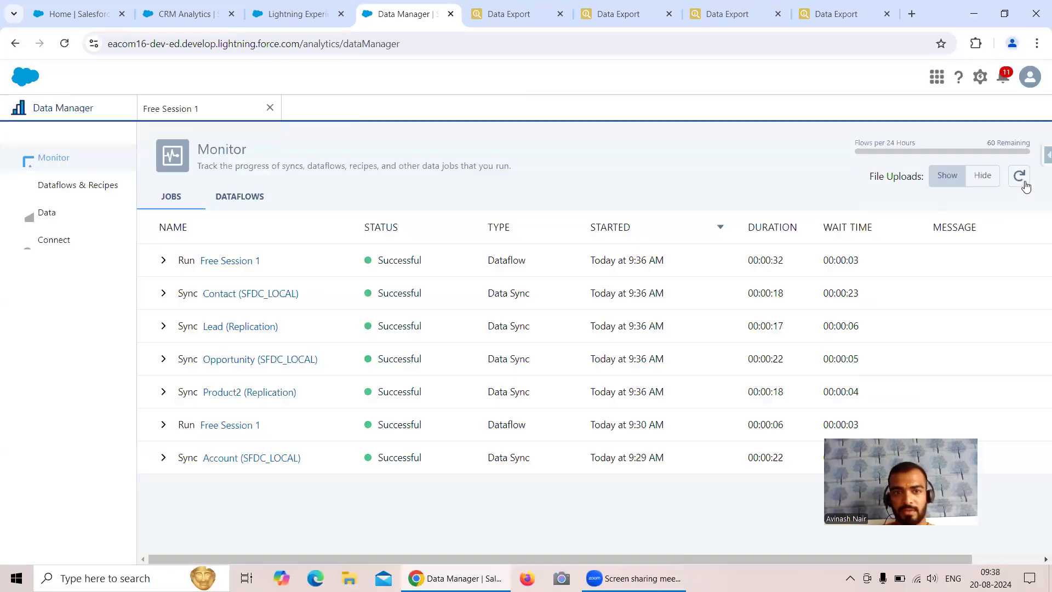
left_click(201, 15)
left_click(64, 110)
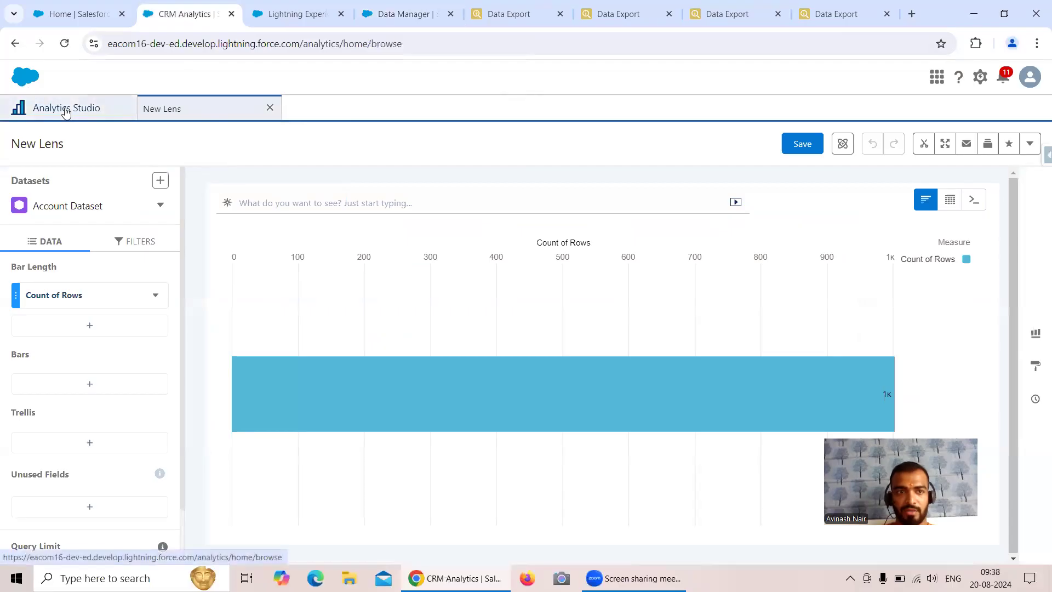
Filter Browse to datasets and open Contact Dataset in a lens showing Count of Rows 3
left_click(64, 43)
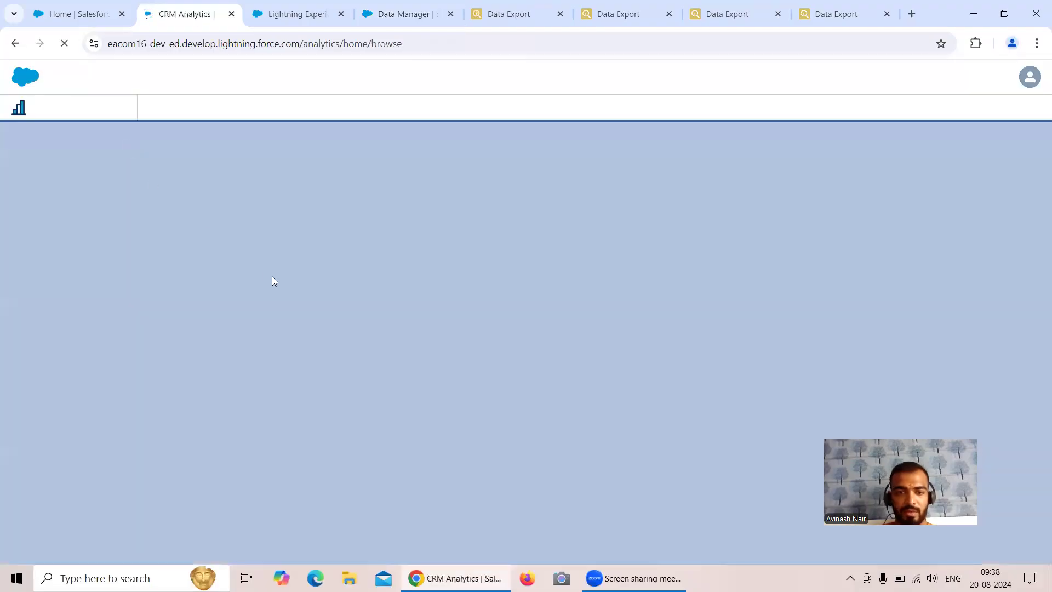
scroll(310, 322, "down", 1)
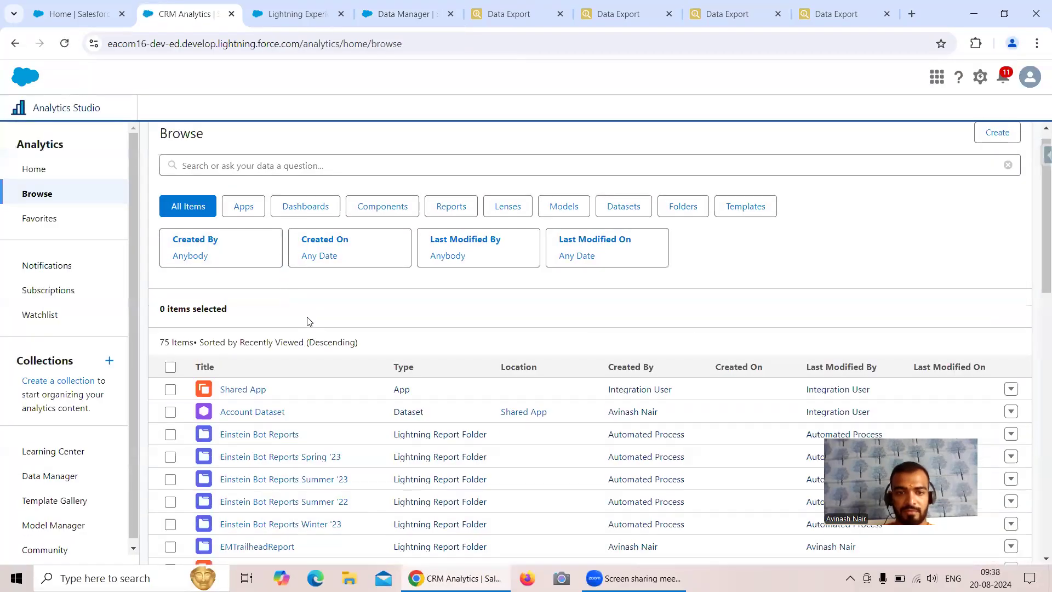
scroll(310, 315, "down", 3)
scroll(310, 315, "up", 4)
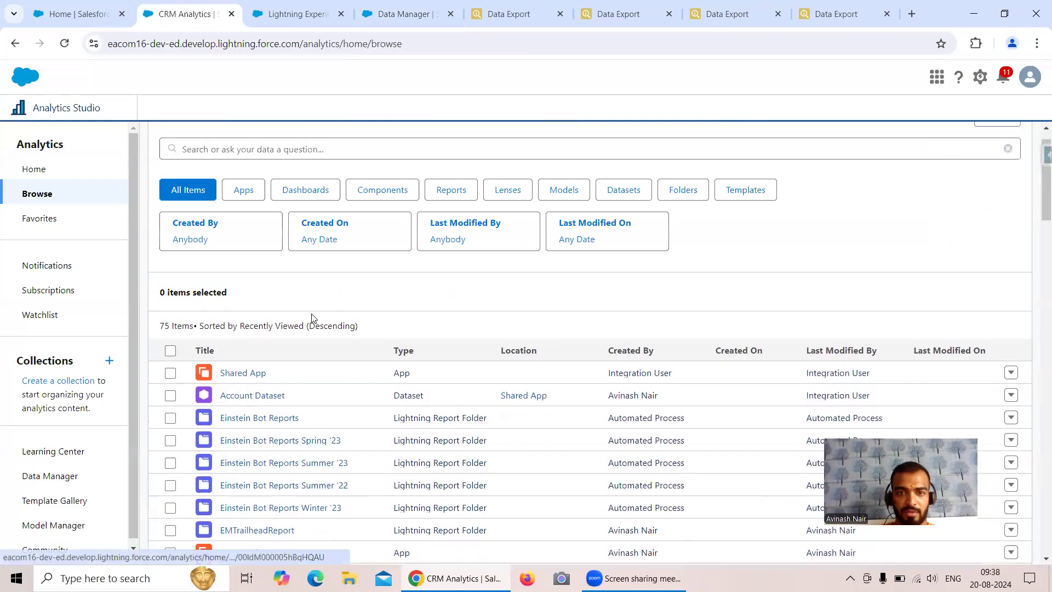
left_click(623, 225)
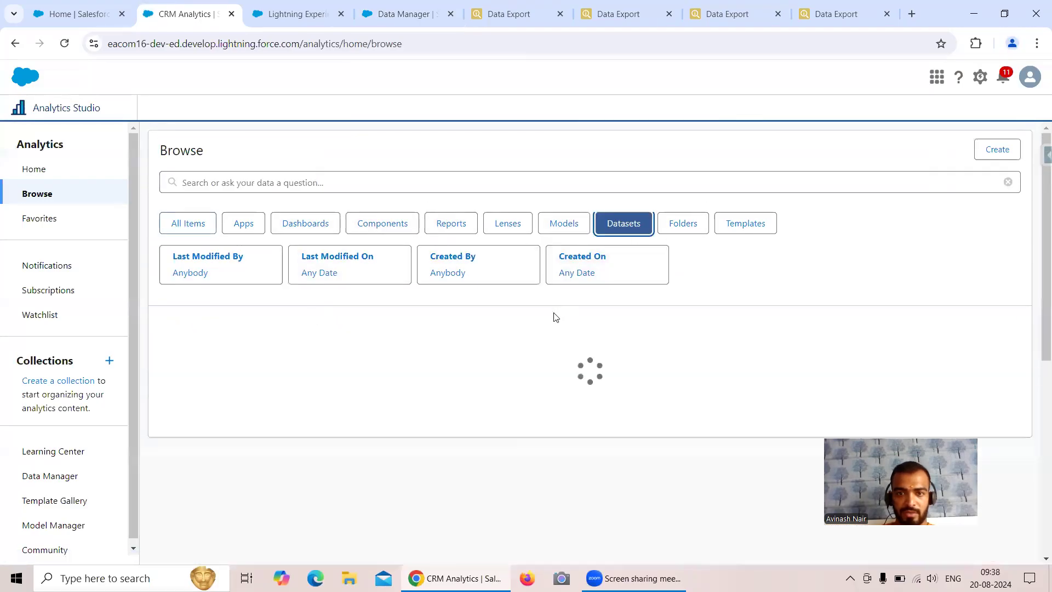
scroll(346, 371, "down", 6)
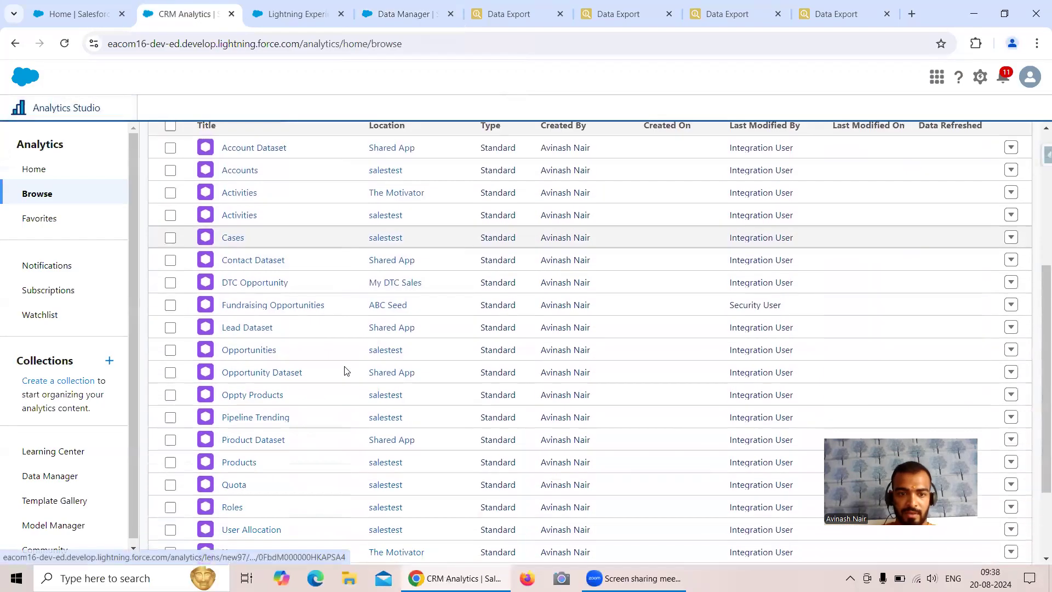
scroll(345, 371, "up", 1)
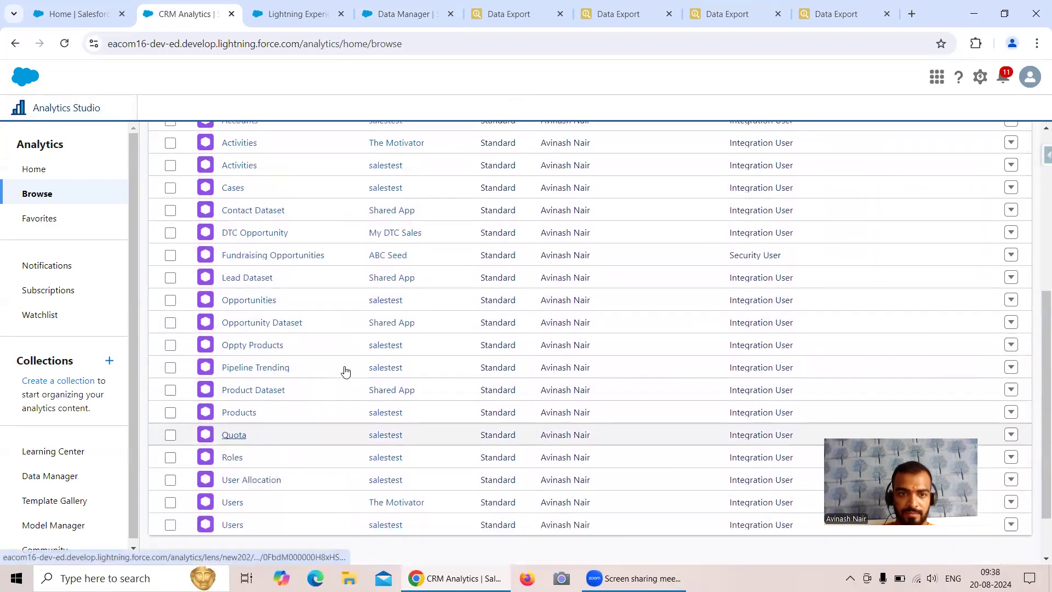
scroll(345, 371, "up", 1)
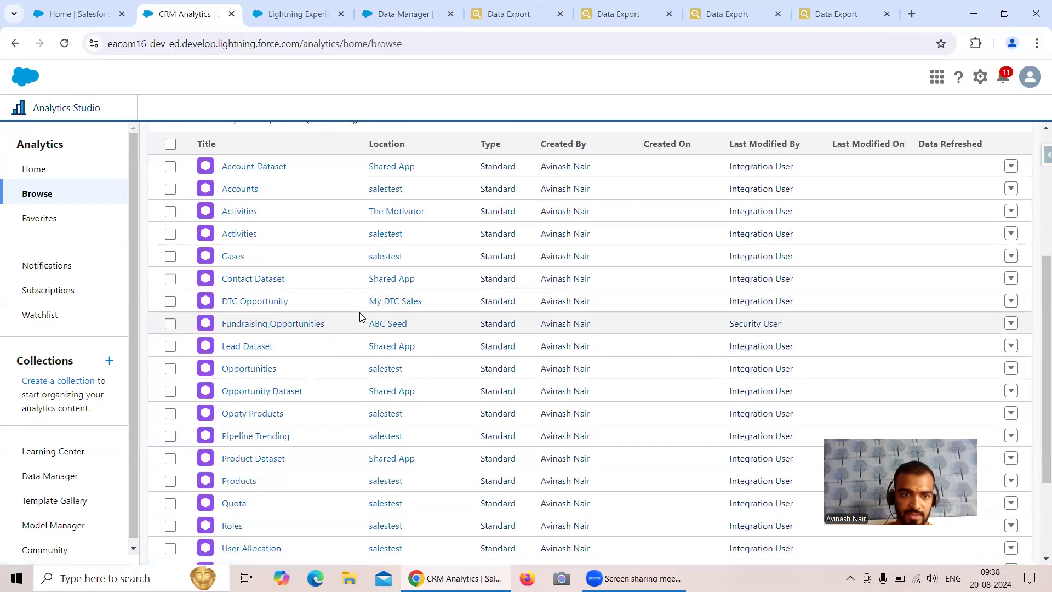
left_click(278, 279)
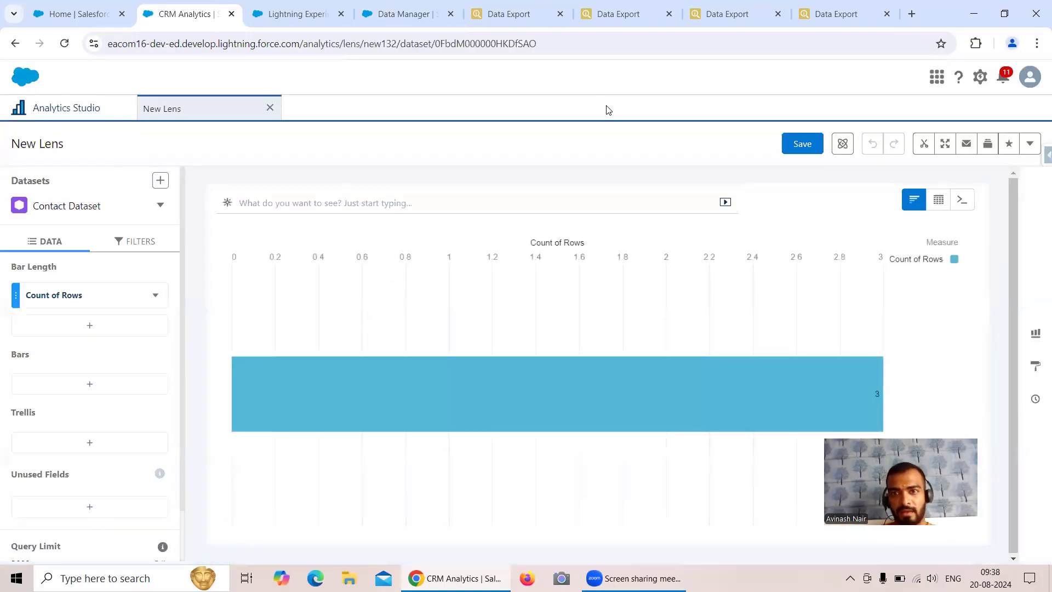
Compare the Contact lens with its Inspector count, then open a Lead Dataset lens and confirm 22 rows
left_click(536, 19)
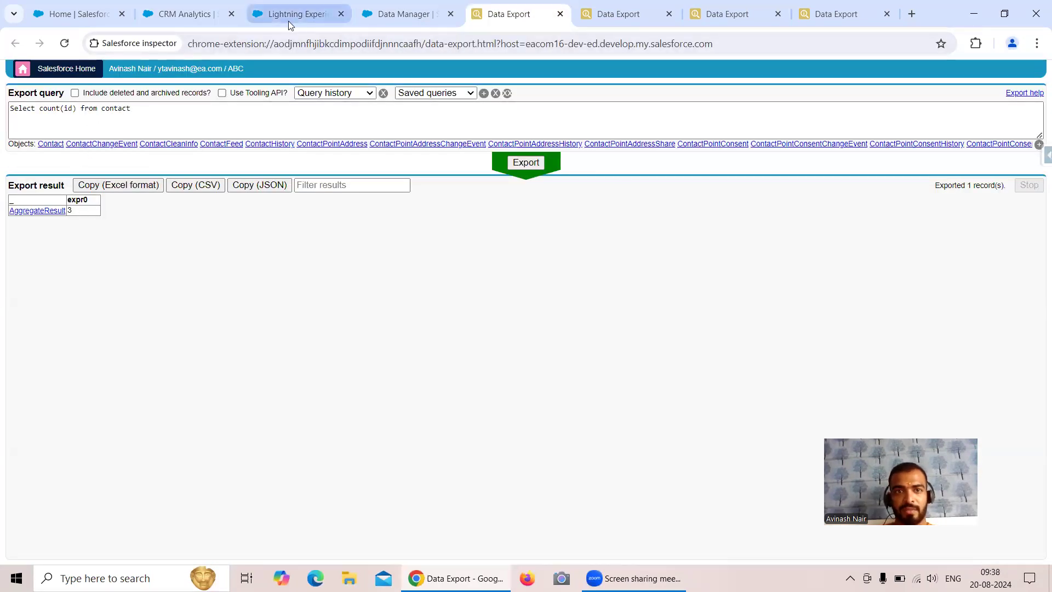
left_click(193, 15)
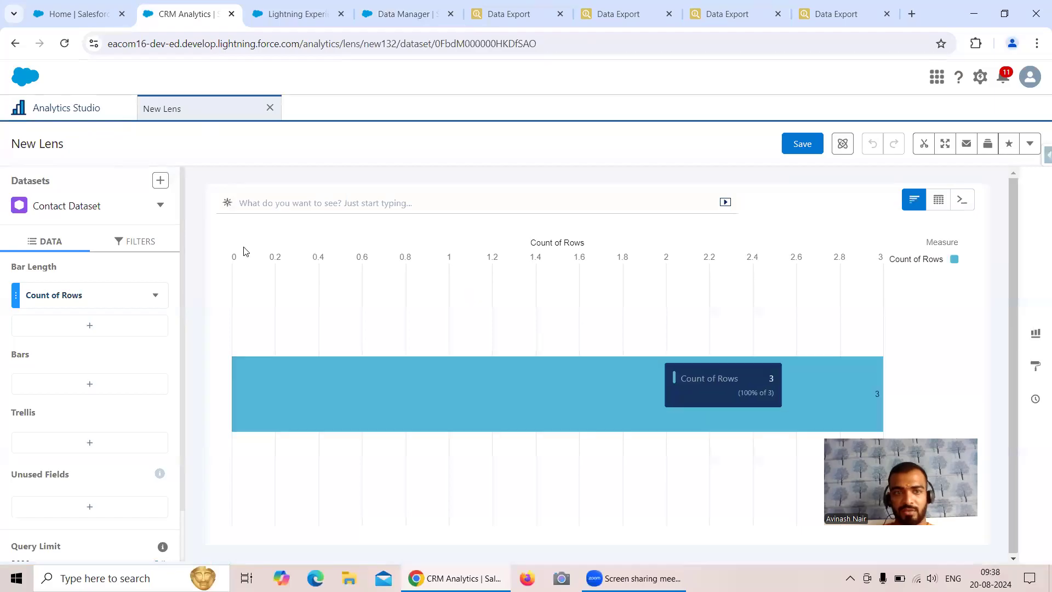
left_click(87, 109)
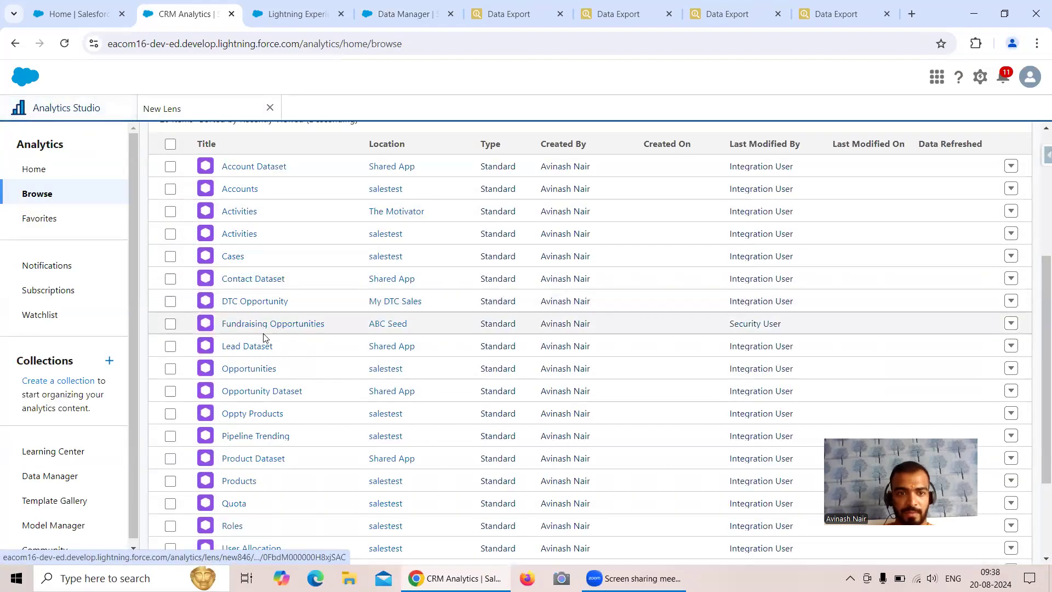
left_click(254, 346)
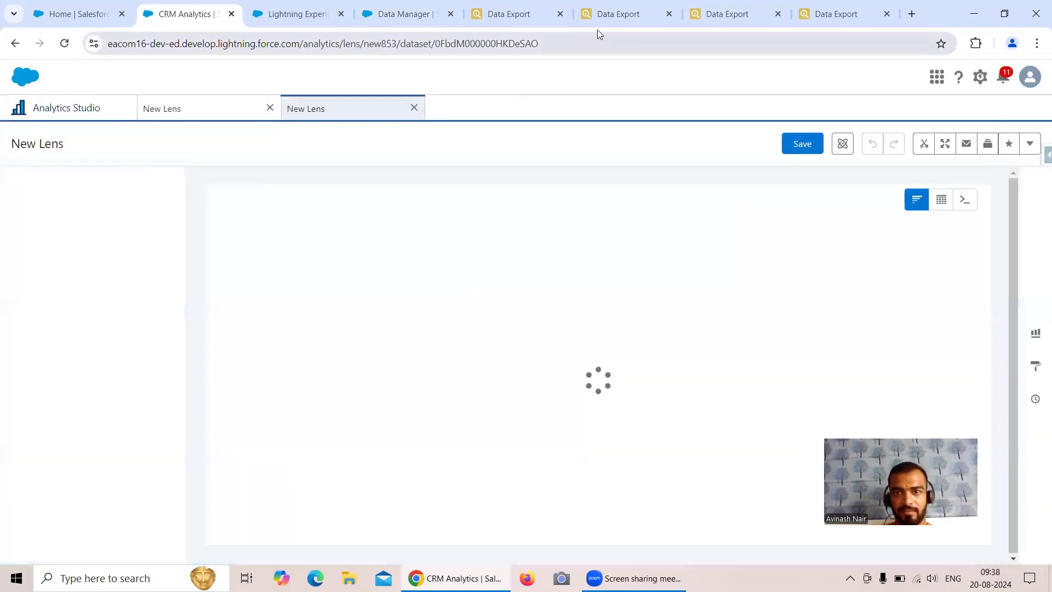
left_click(602, 18)
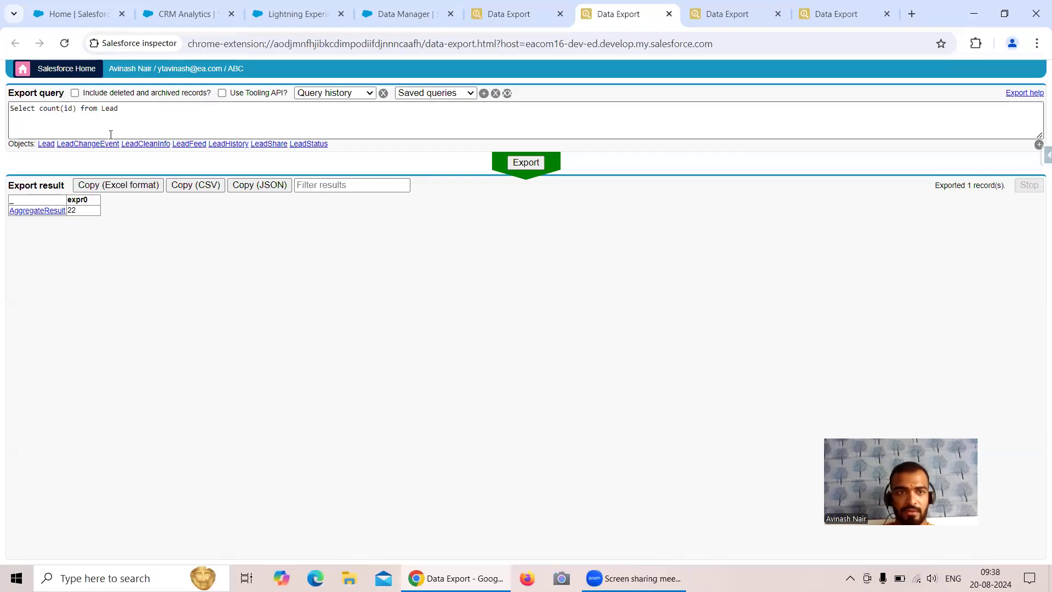
left_click(186, 13)
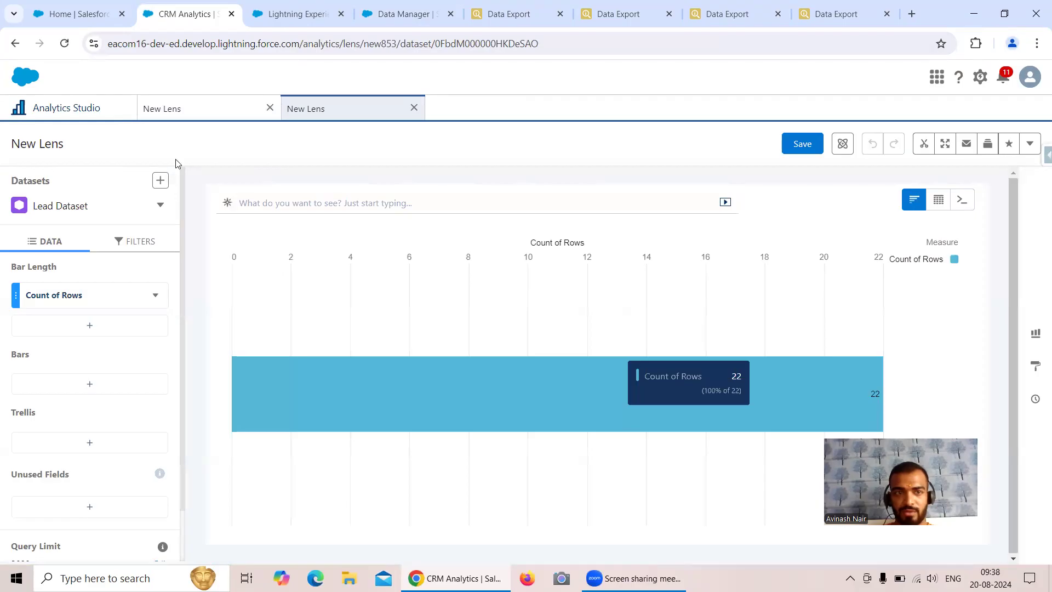
left_click(67, 112)
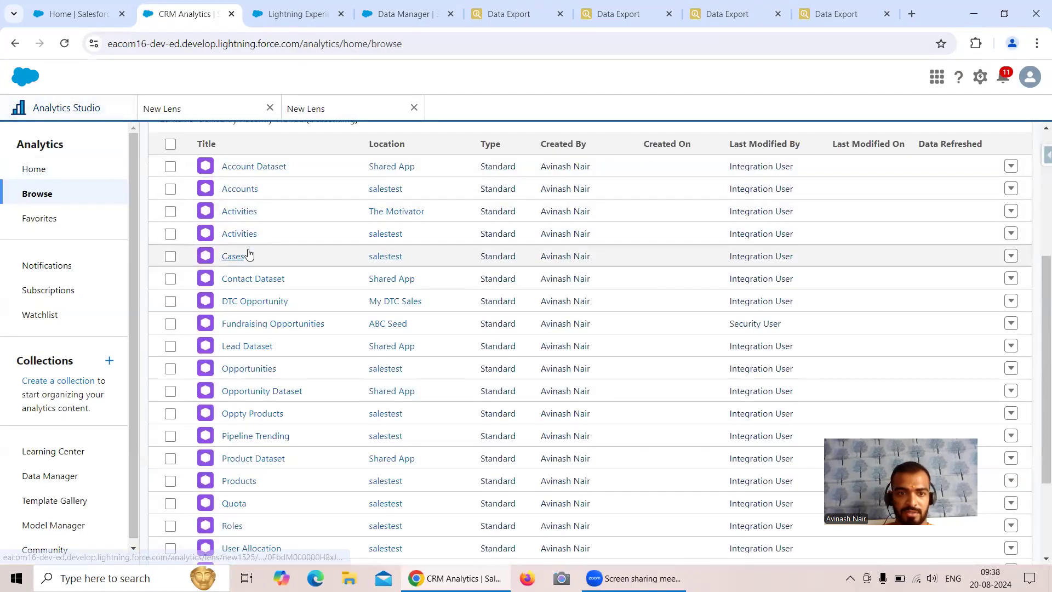
Open Opportunity and Product Dataset lenses and confirm 711 and 17 rows against the Inspector counts
left_click(296, 393)
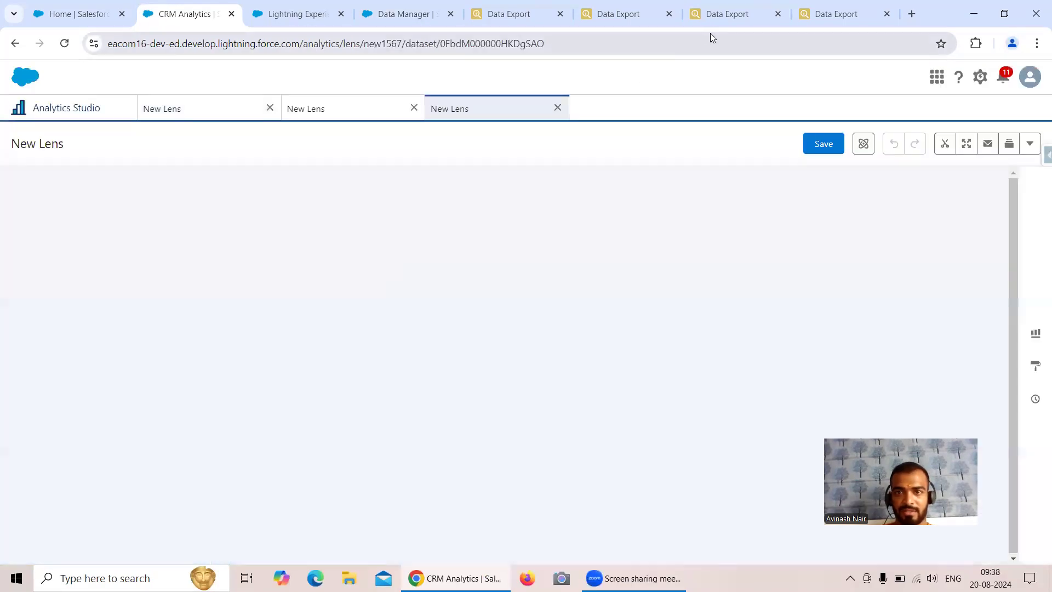
left_click(720, 19)
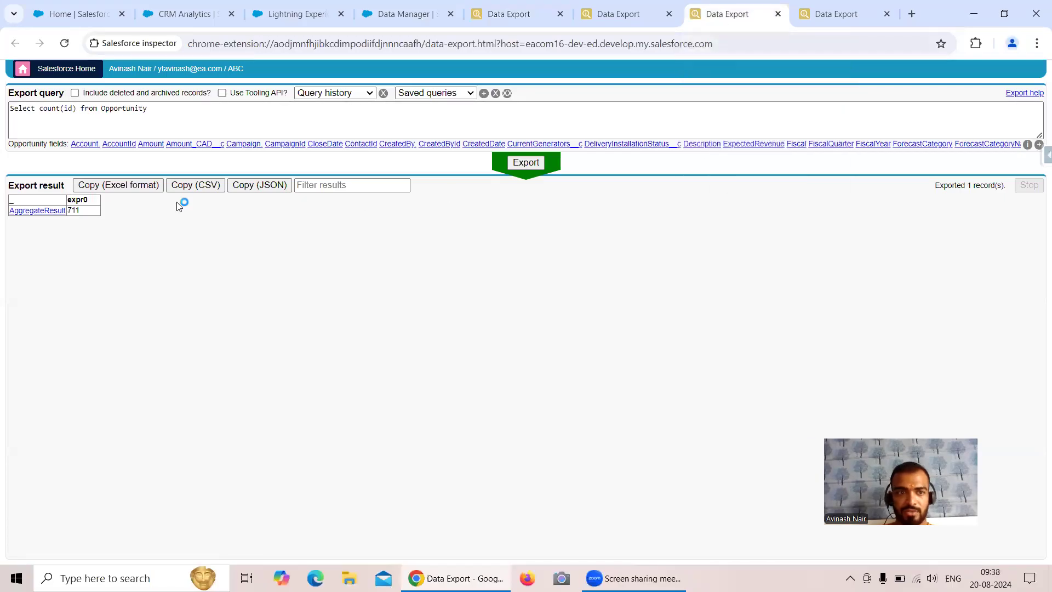
left_click(178, 13)
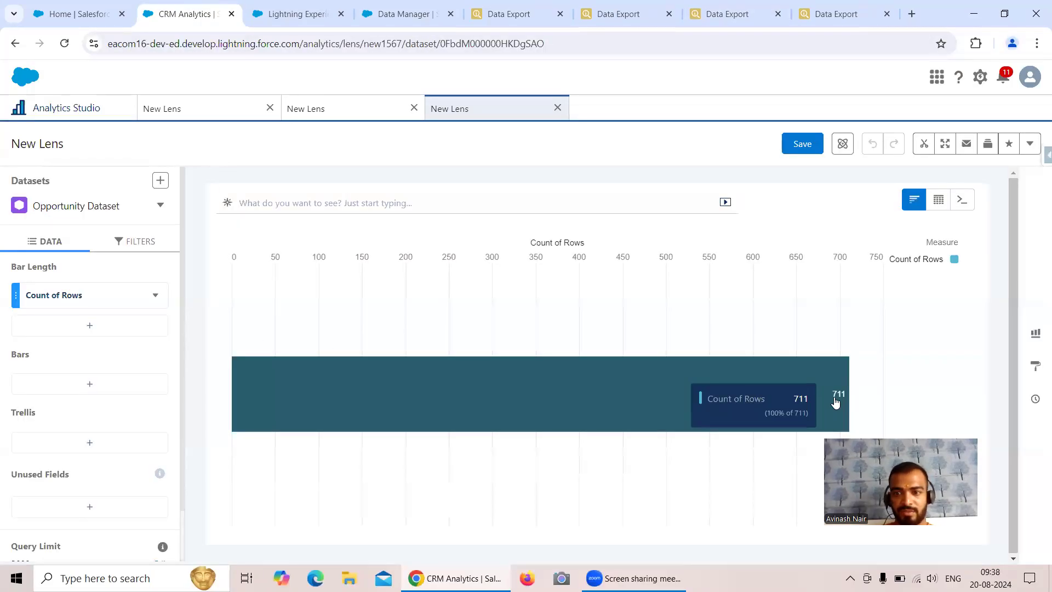
left_click(68, 105)
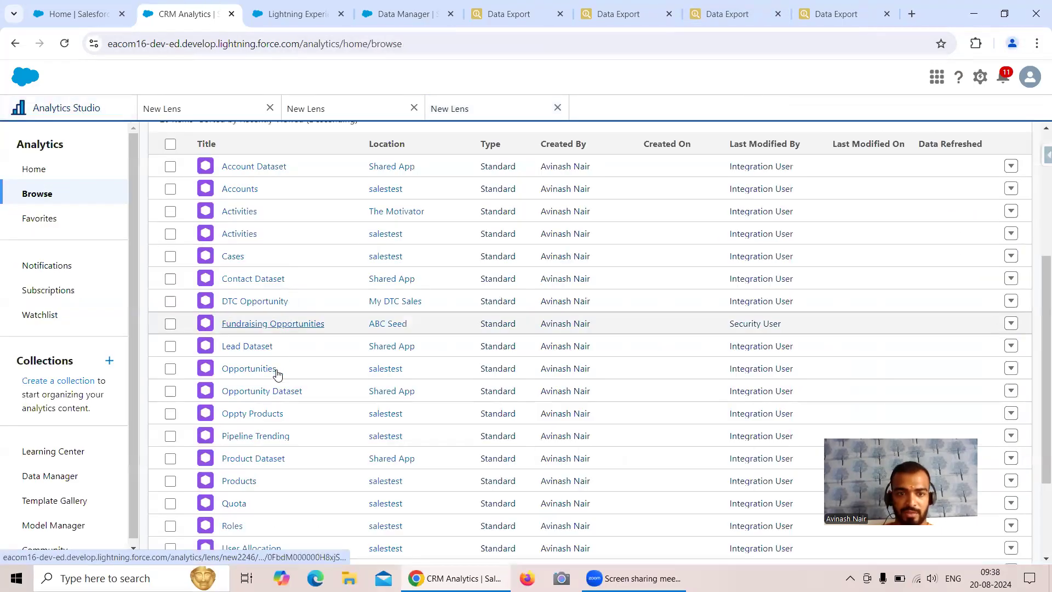
left_click(273, 460)
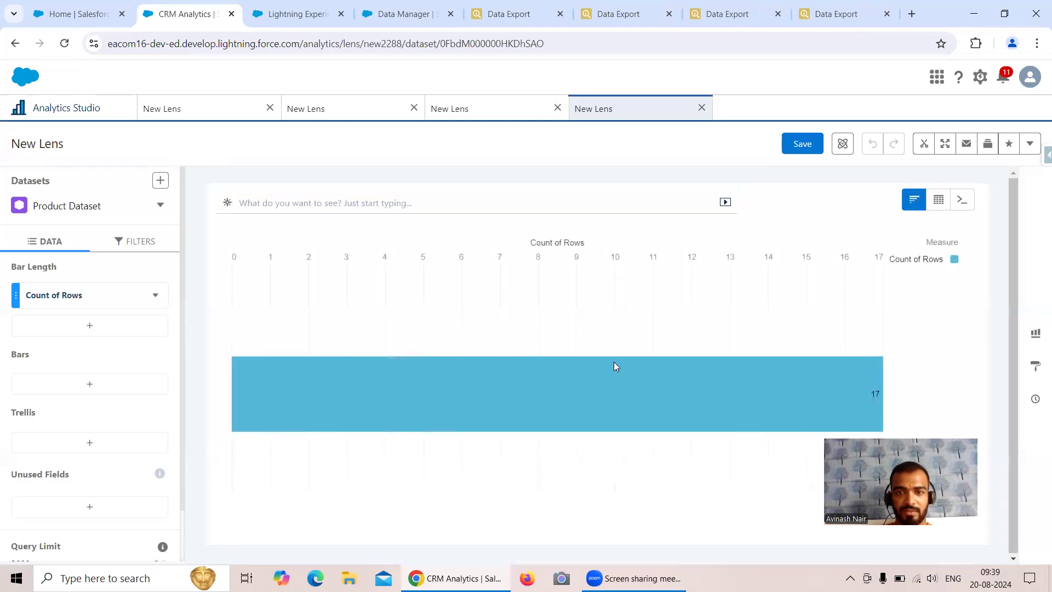
left_click(821, 17)
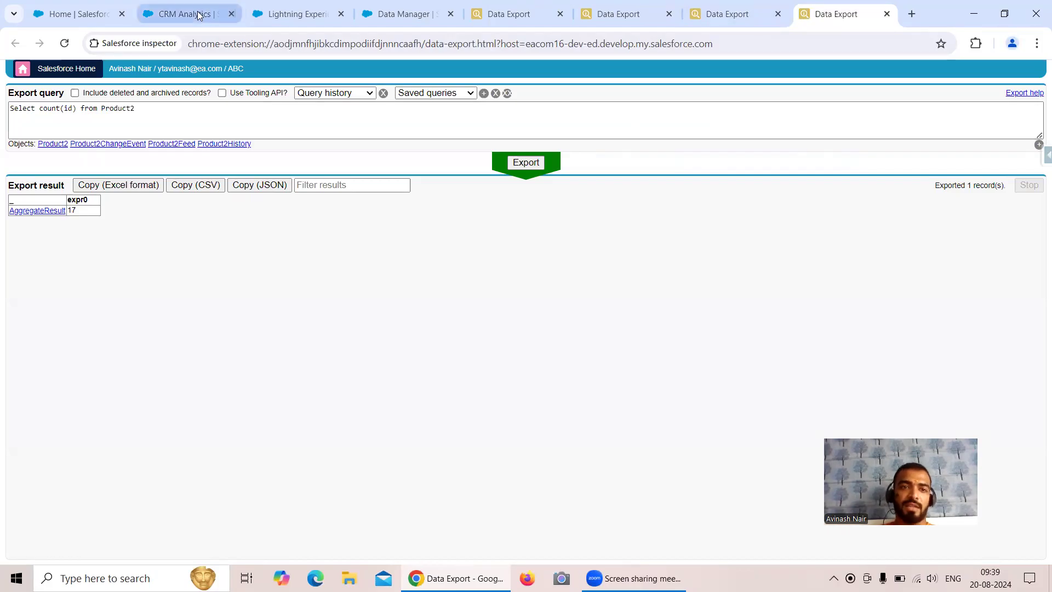
left_click(181, 14)
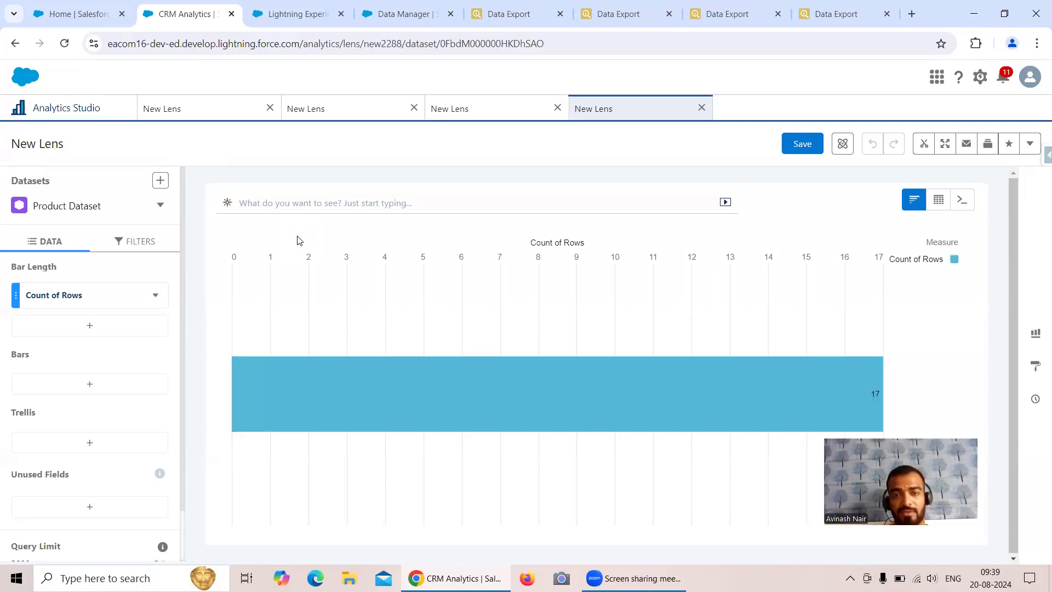
Open the Free Session 1 dataflow from Data Manager and scroll to show its digest-to-register node pairs
left_click(377, 20)
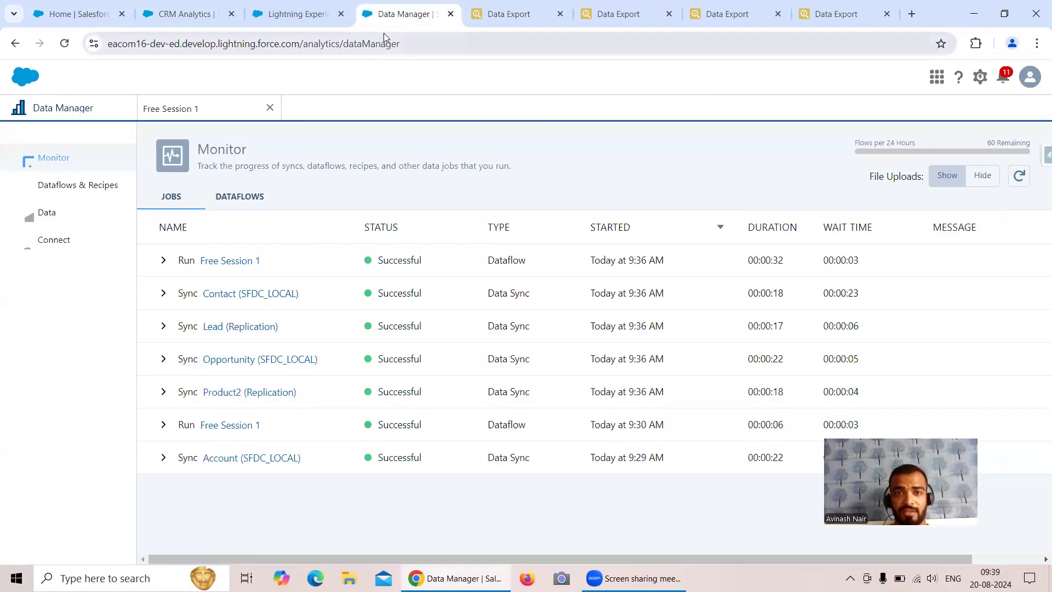
left_click(203, 109)
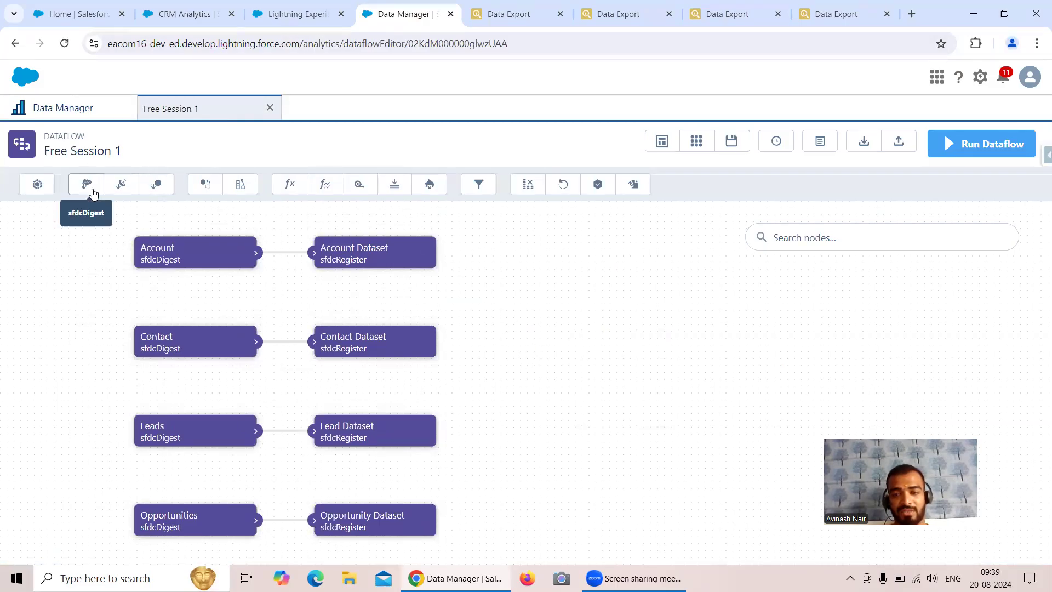
scroll(534, 289, "down", 2)
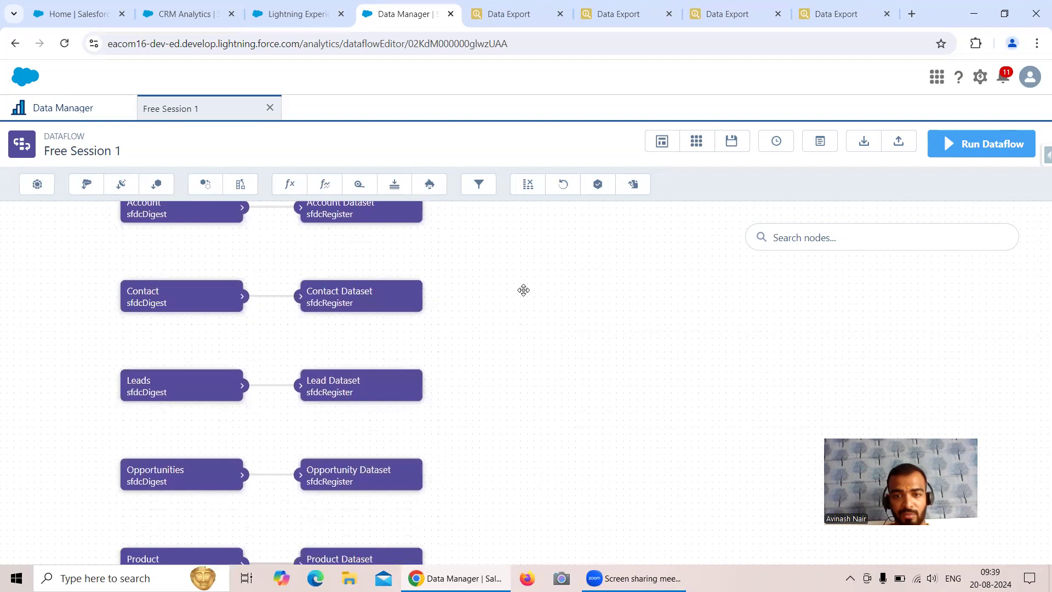
scroll(526, 290, "down", 1)
scroll(527, 288, "down", 3)
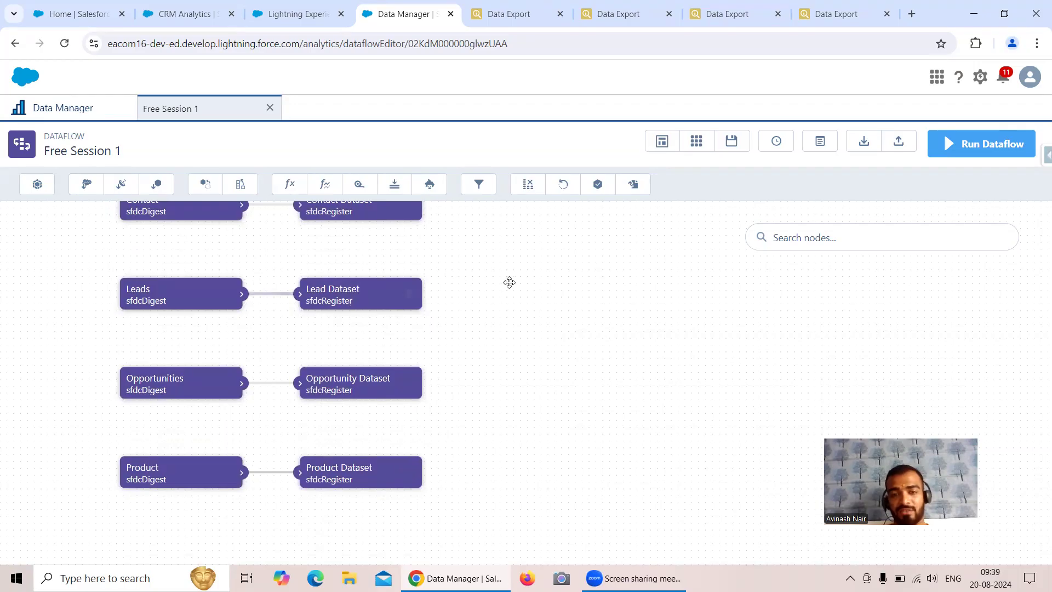
left_click_drag(507, 281, 517, 347)
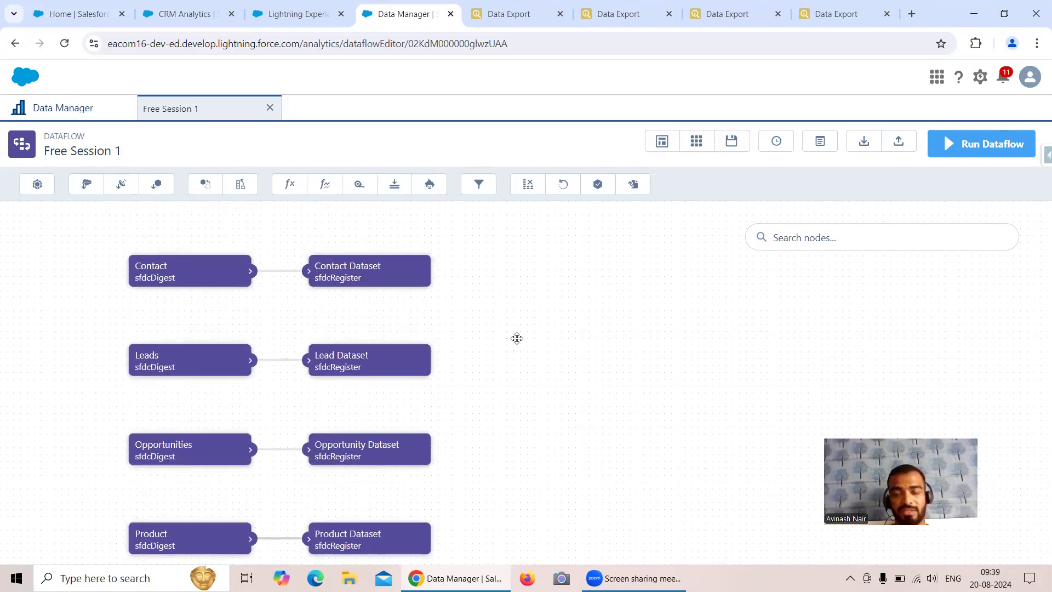
Recheck the Contact count of 3 in Data Export, then return to the 17-row Product Dataset lens
left_click(514, 20)
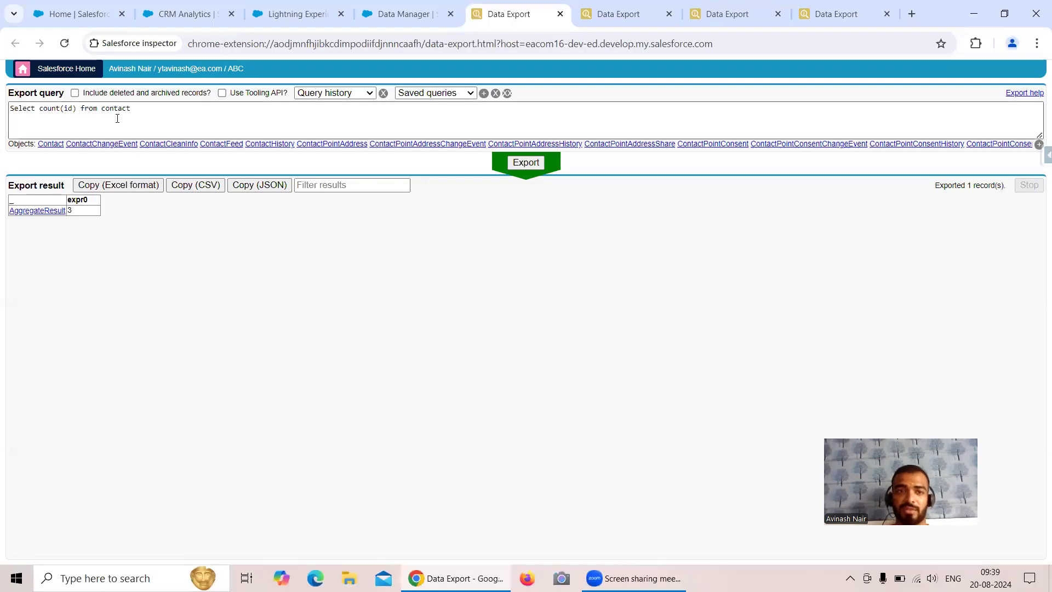
left_click(191, 20)
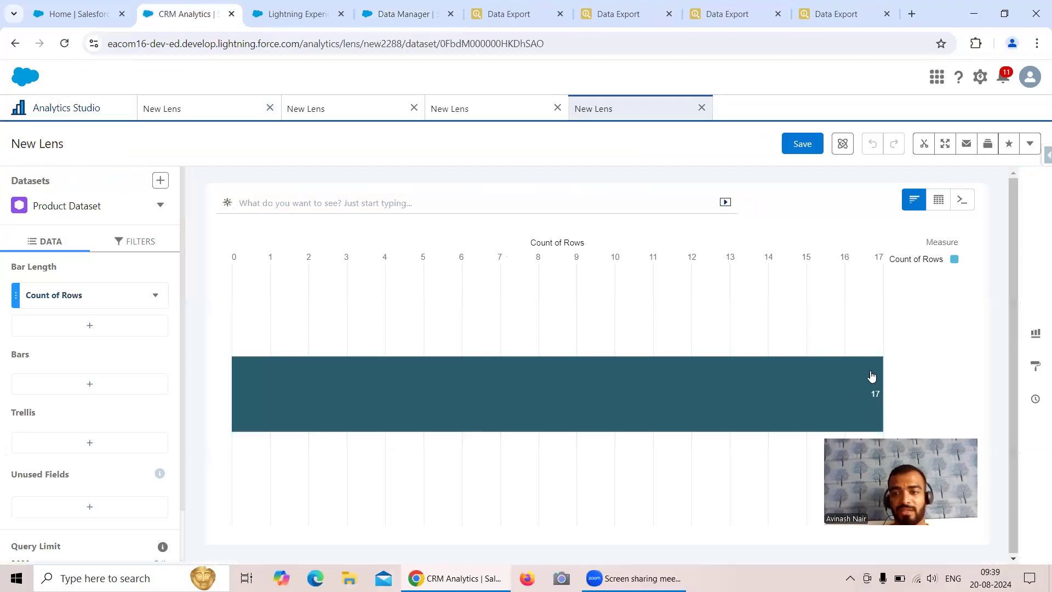